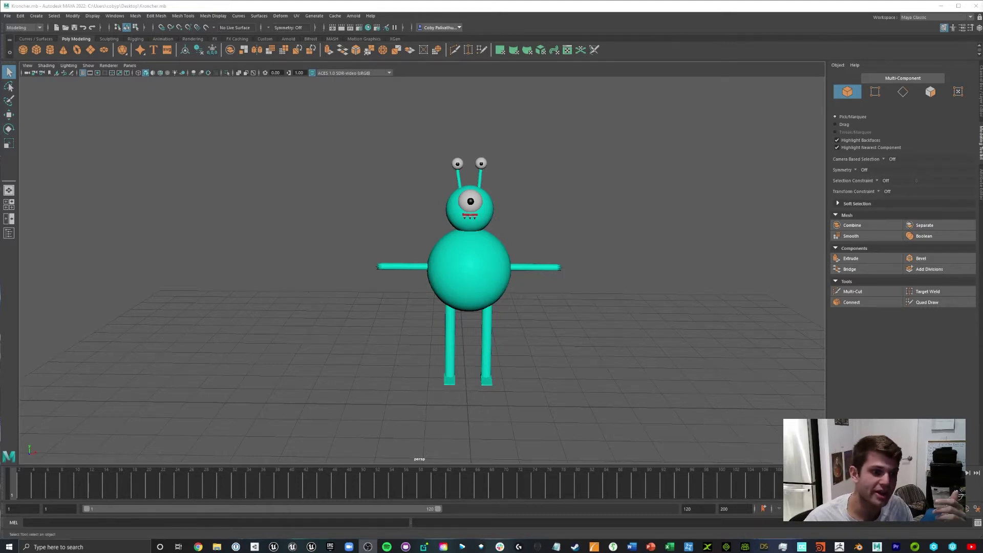
left_click_drag(295, 115, 661, 425)
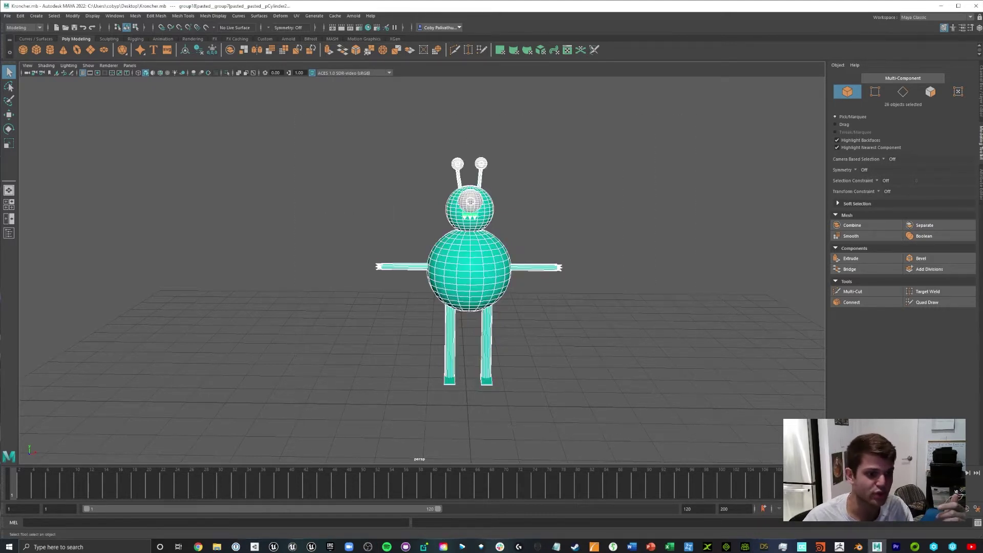
left_click(661, 425)
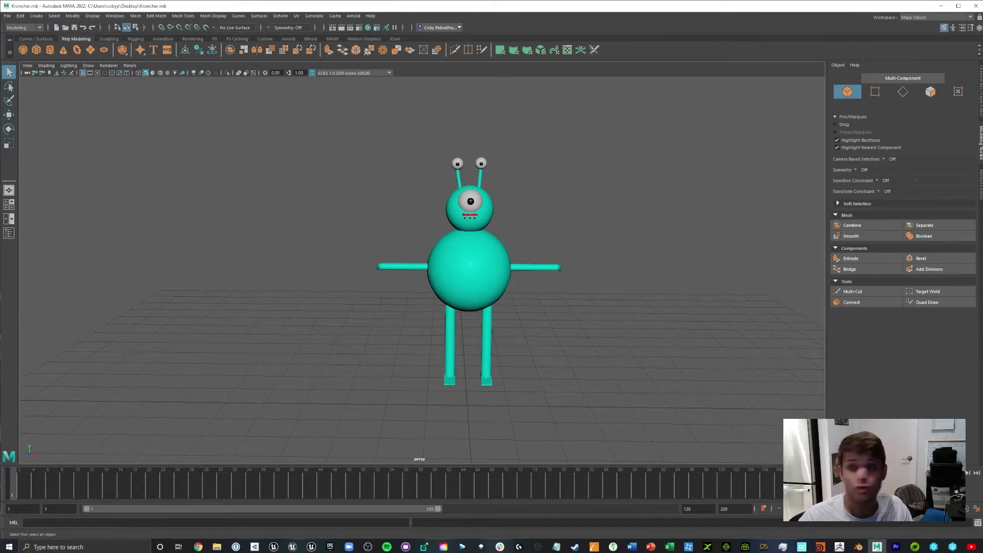
left_click_drag(290, 130, 658, 427)
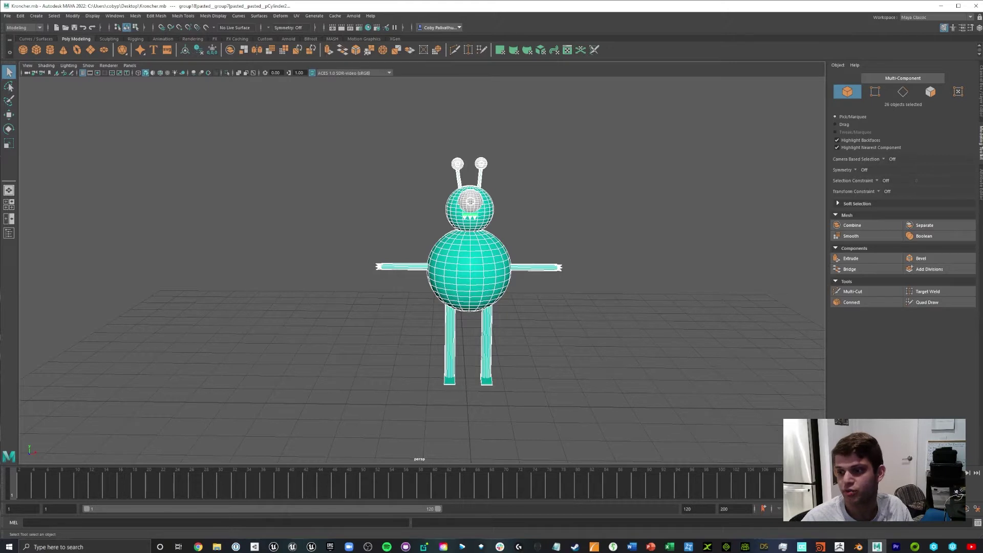
left_click(658, 427)
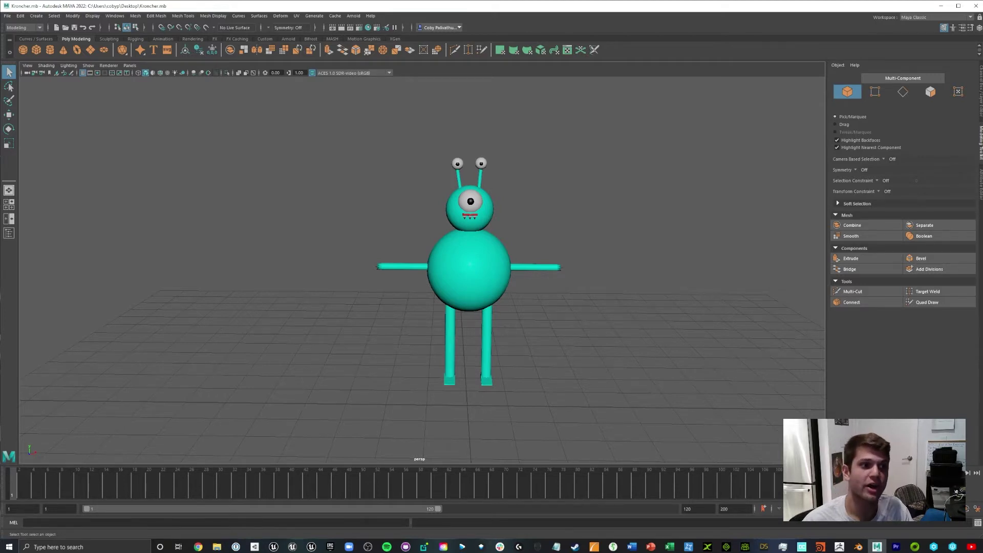
- Select every part of the alien character and export the selection as an FBX file named KRONCHER in the Desktop folder
left_click_drag(336, 117, 619, 436)
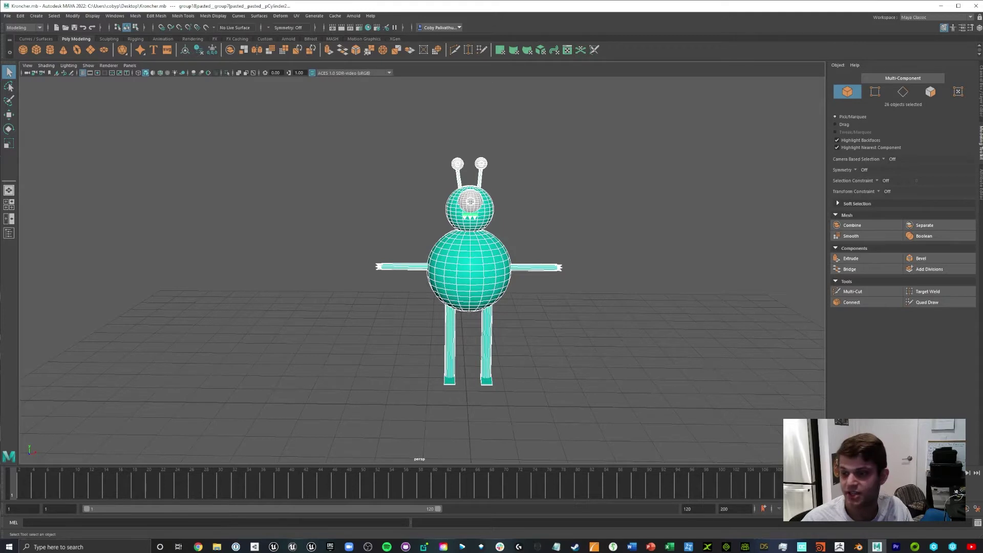
key("alt")
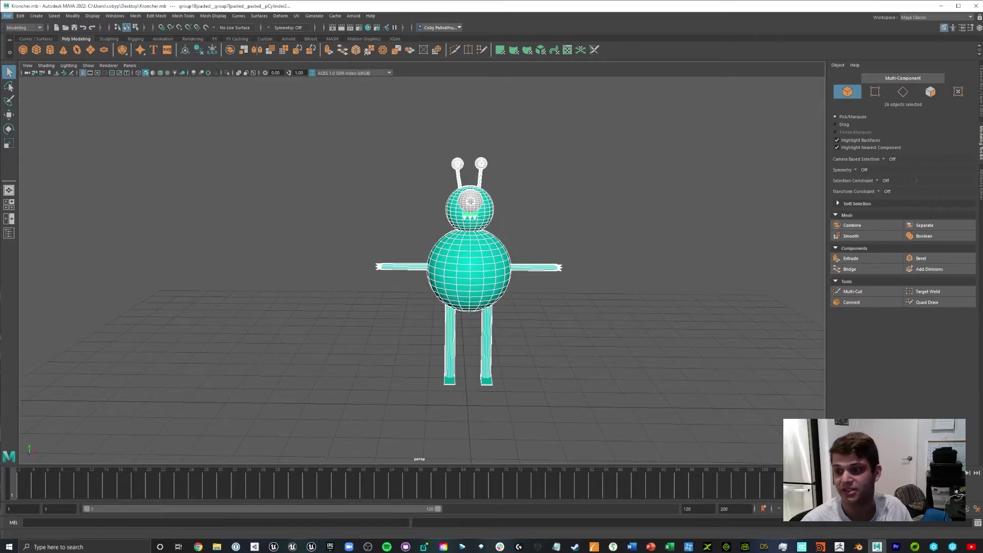
left_click(7, 16)
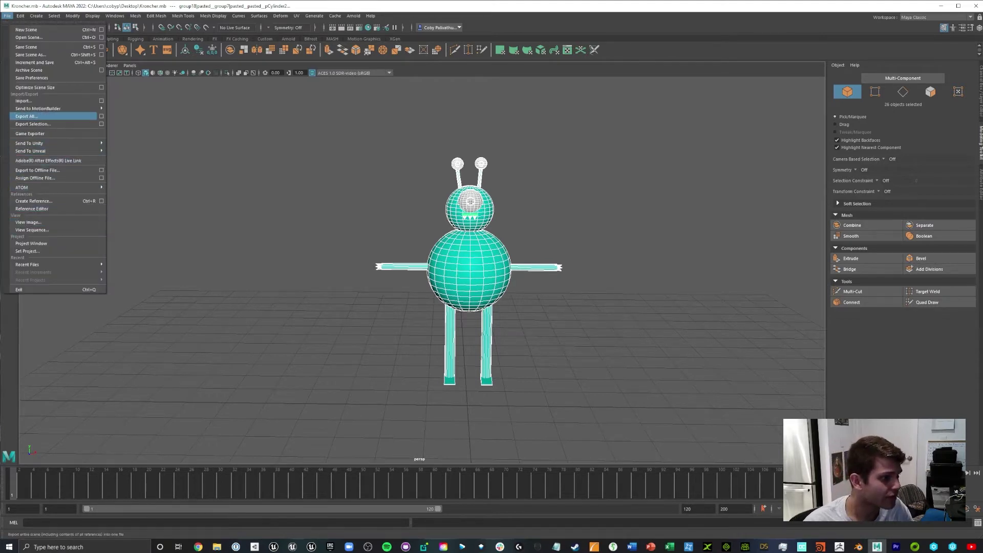
left_click(34, 124)
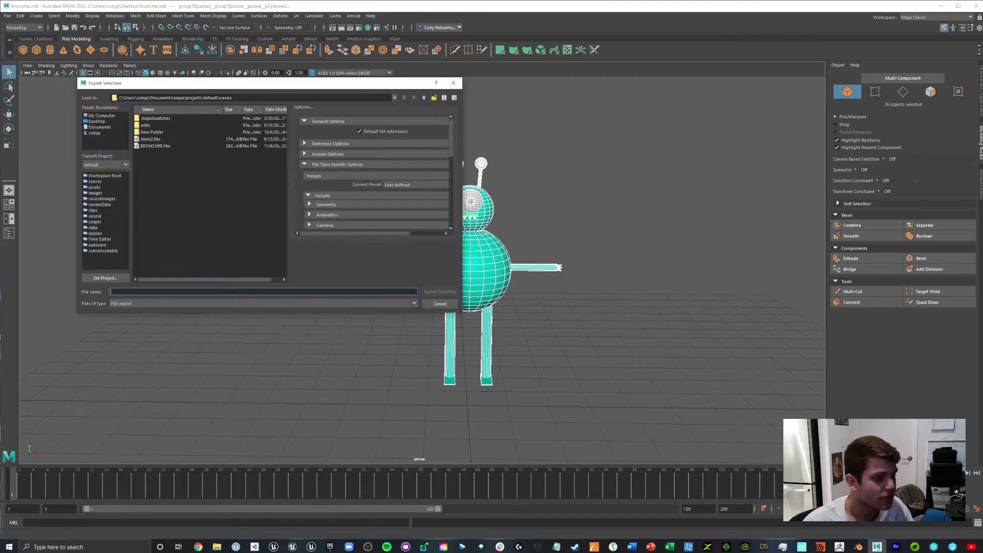
left_click(97, 121)
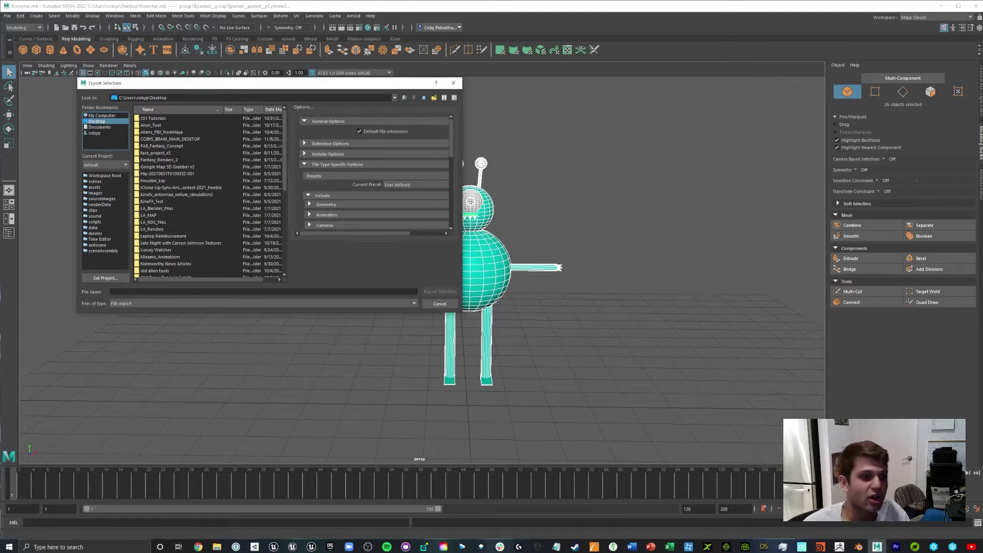
scroll(374, 174, "down", 10)
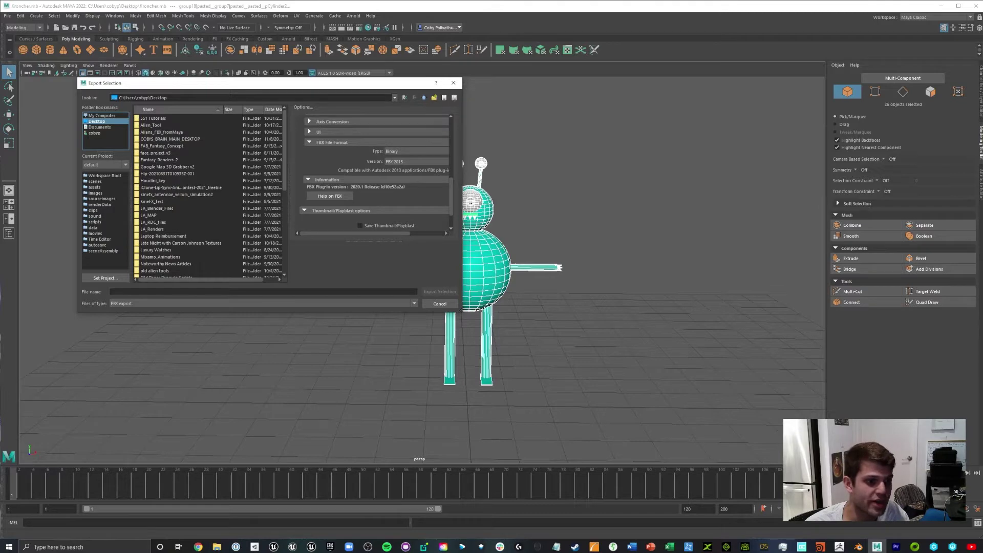
scroll(376, 174, "down", 2)
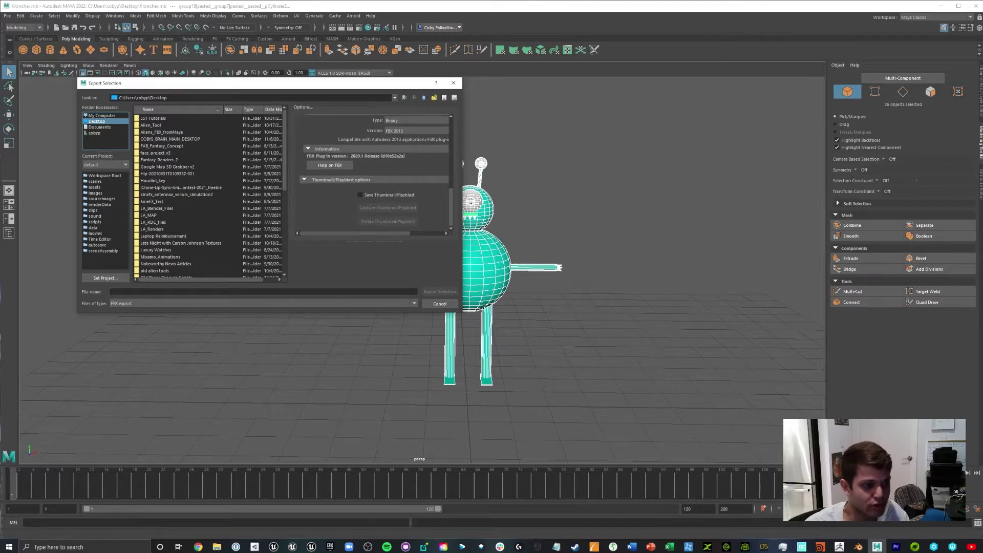
left_click(264, 292)
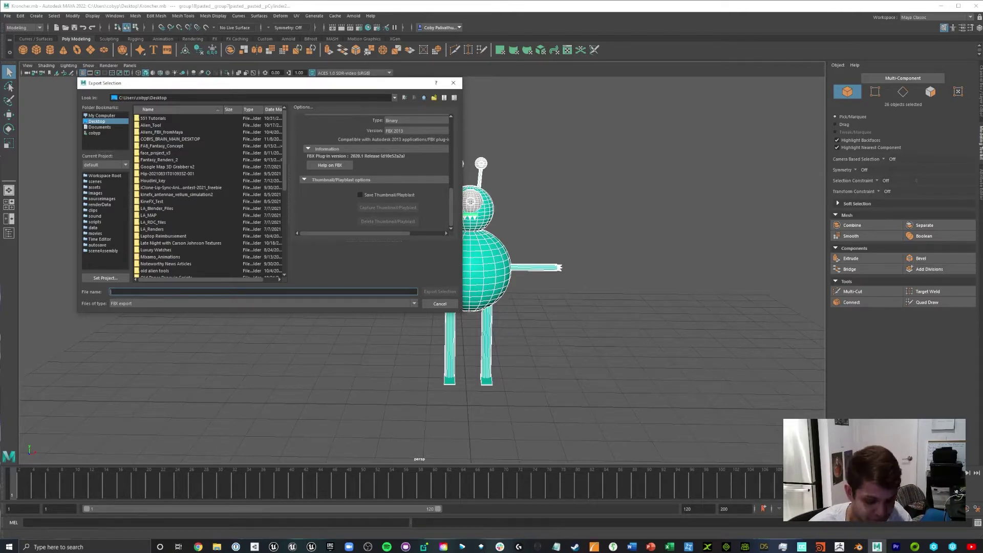
type("KRONCHER")
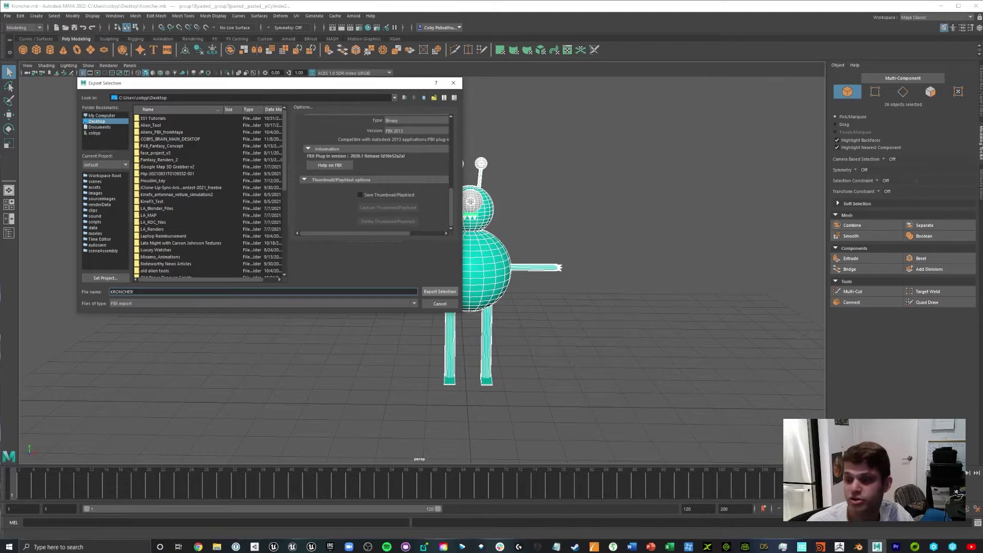
key("Return")
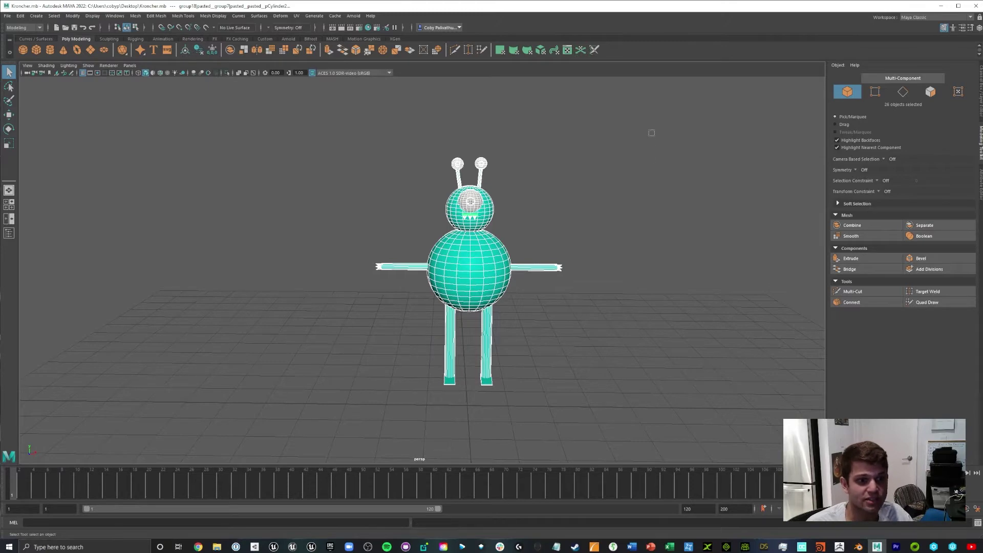
- Deselect the character, leave Maya for the desktop and place the exported KRONCHER file beside the old alien tools folder
left_click(615, 189)
left_click(975, 5)
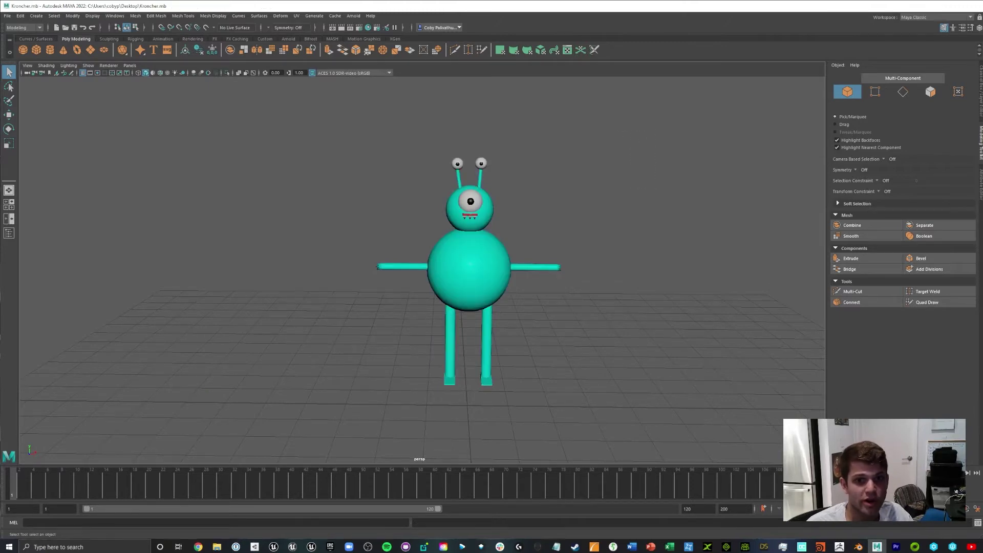
left_click_drag(15, 430, 72, 52)
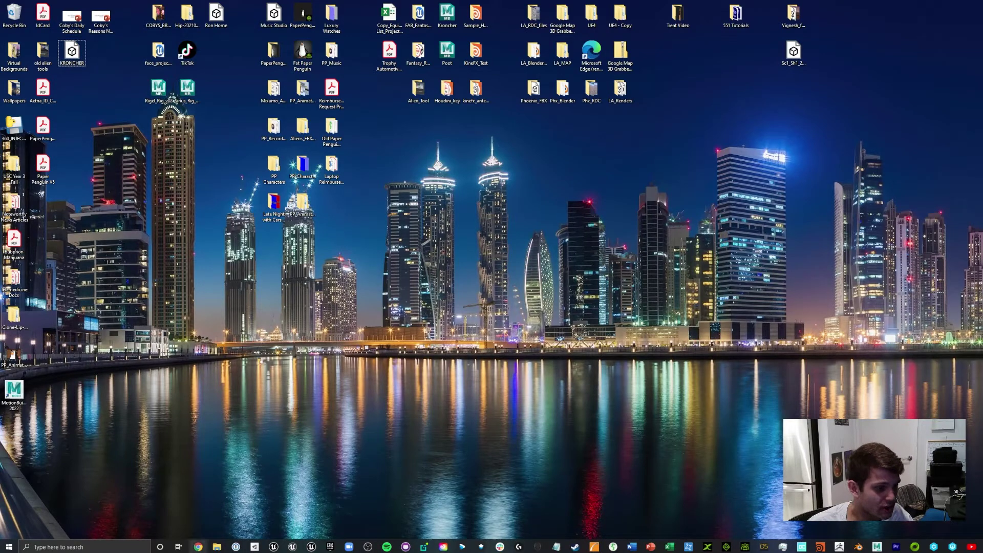
- Switch to Chrome, maximize its window and open mixamo.com
left_click(199, 547)
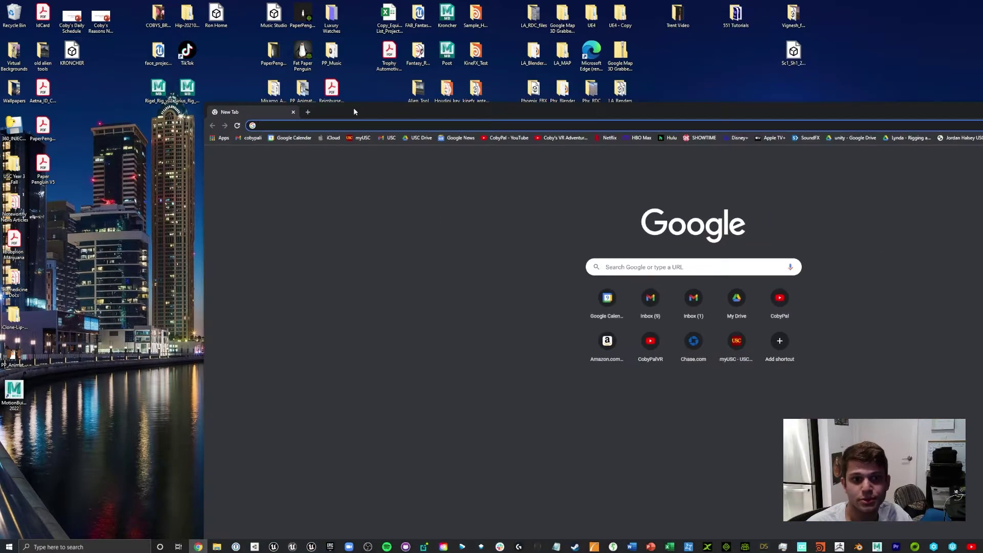
double_click(353, 107)
left_click(103, 23)
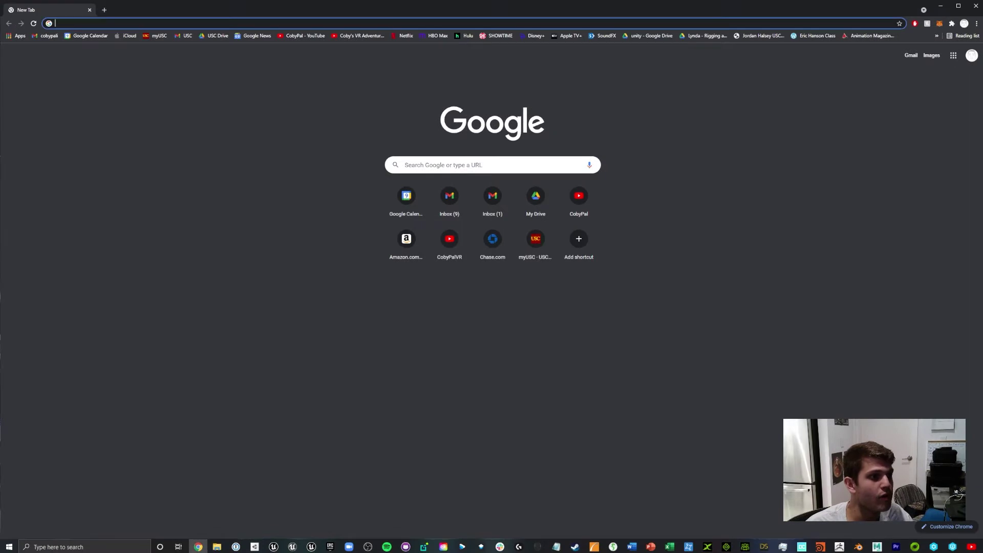
type("mixamo.com")
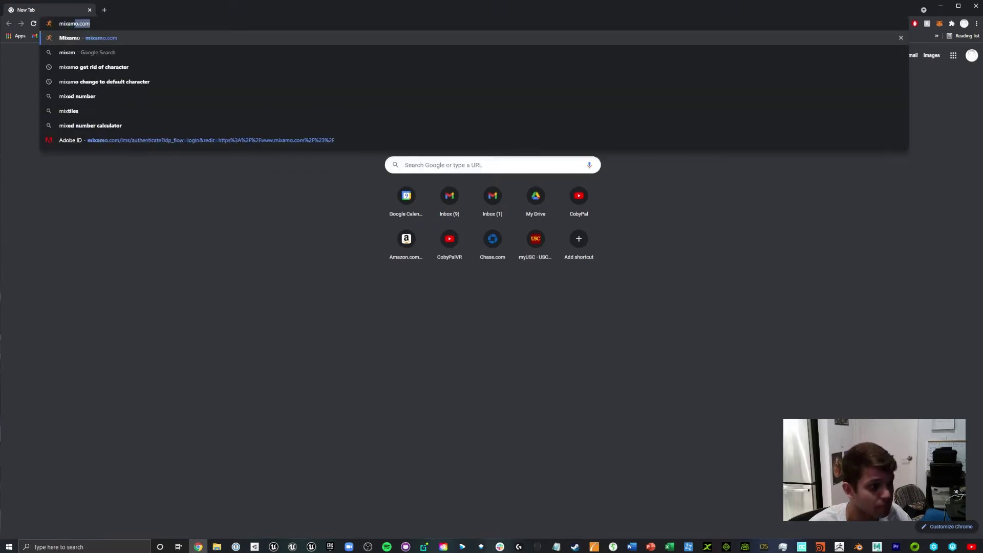
key("Return")
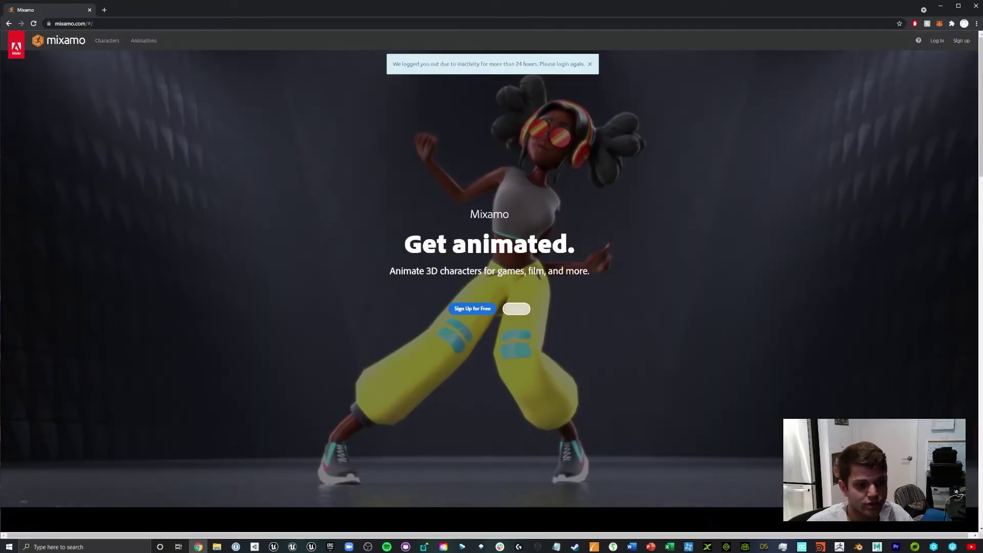
- Log in to Mixamo with the saved Adobe account e-mail address and account password
left_click(517, 308)
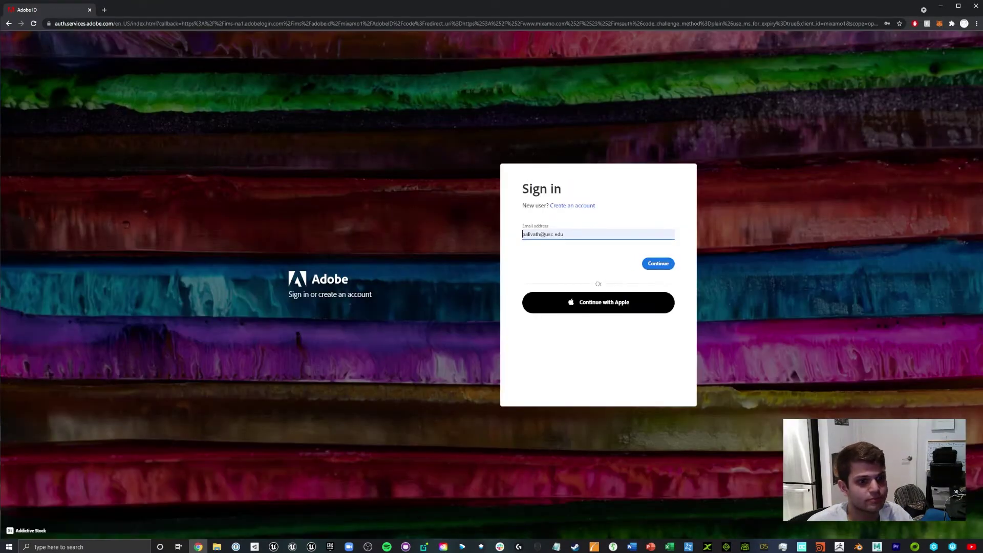
key("Return")
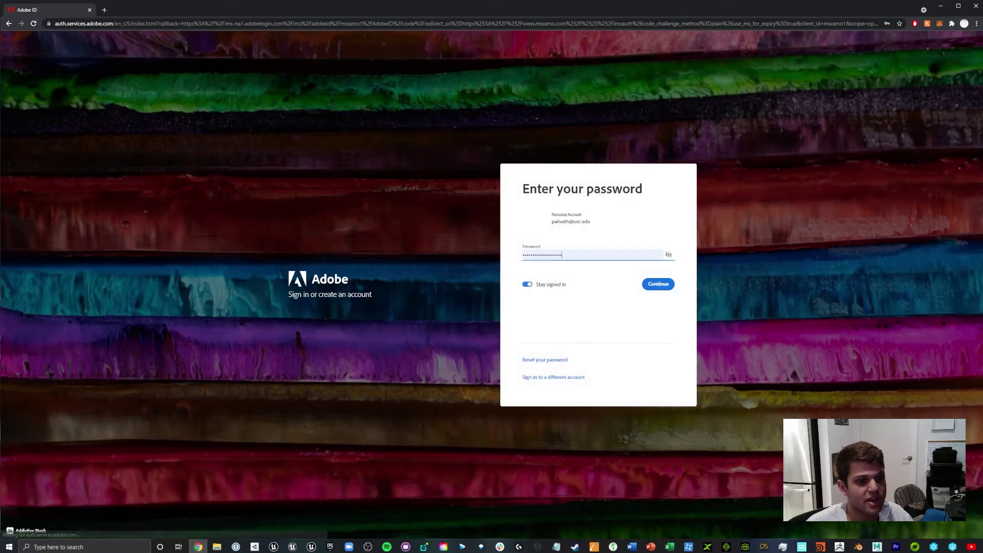
key("Return")
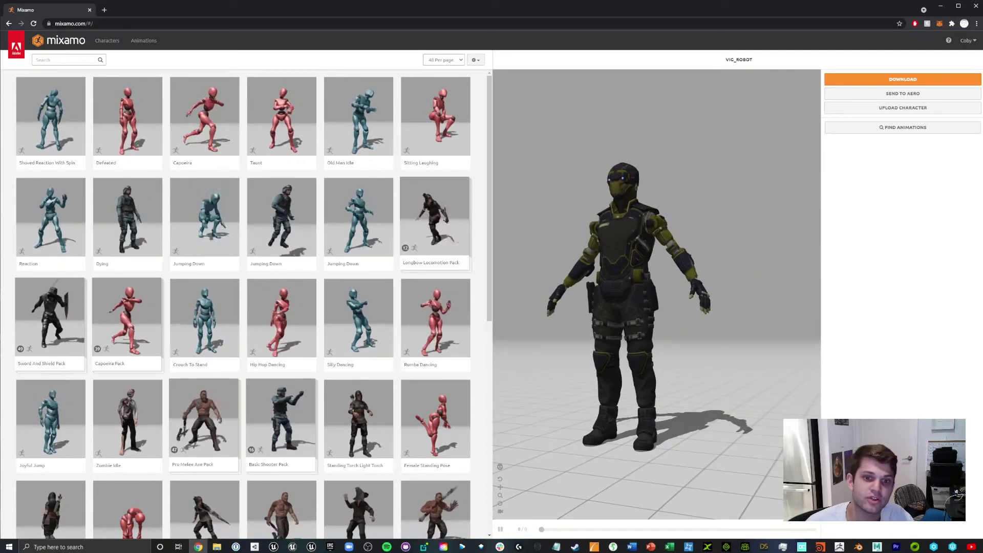
- Upload the KRONCHER file from the Desktop folder as a new character
left_click(903, 108)
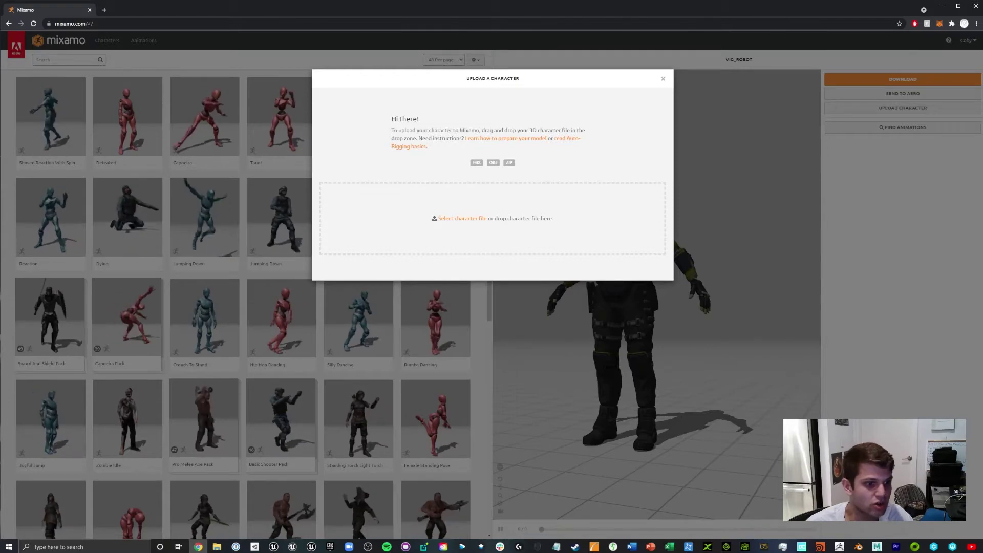
left_click(463, 218)
left_click(31, 60)
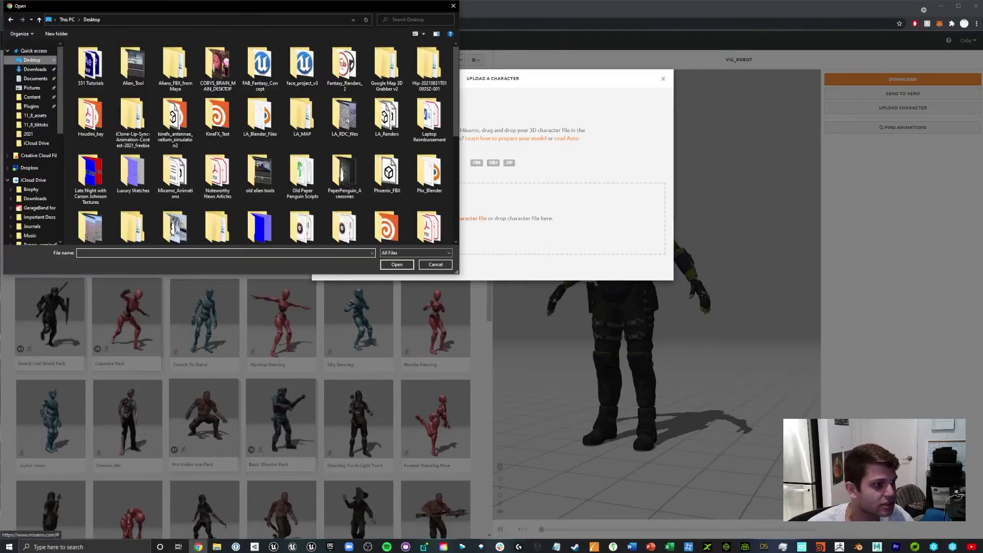
scroll(217, 85, "down", 5)
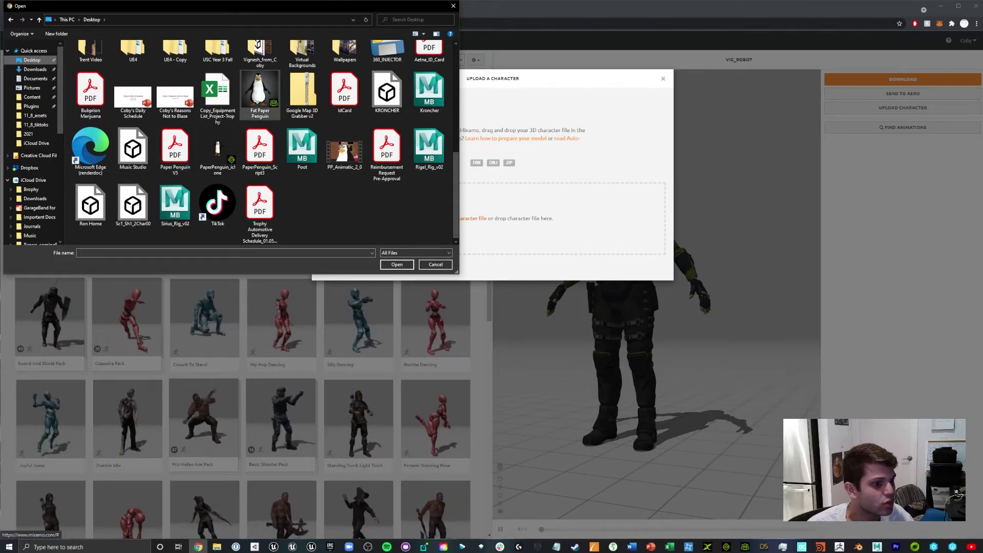
double_click(387, 92)
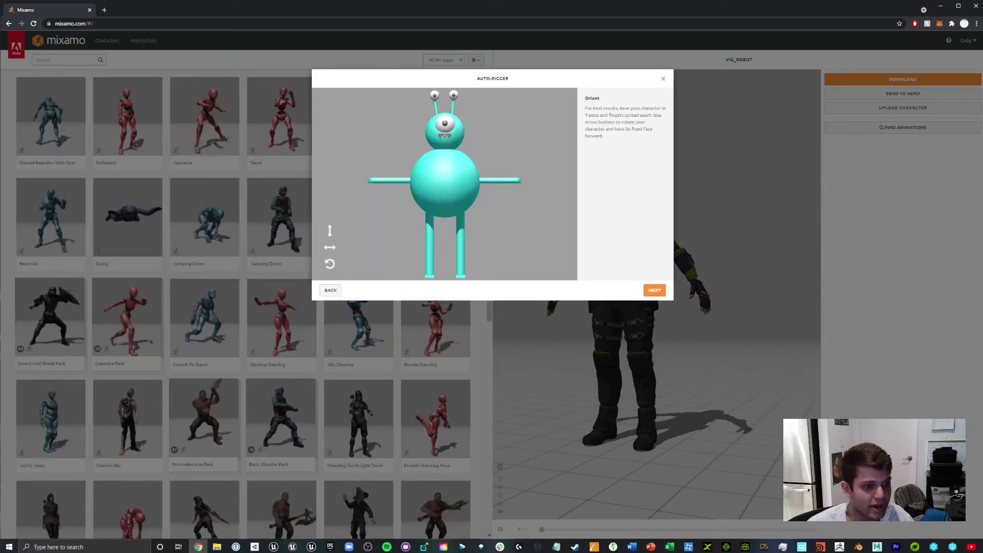
- Accept the character's orientation and place the auto-rigger markers on its chin, wrists, elbows, knees and groin
left_click(654, 289)
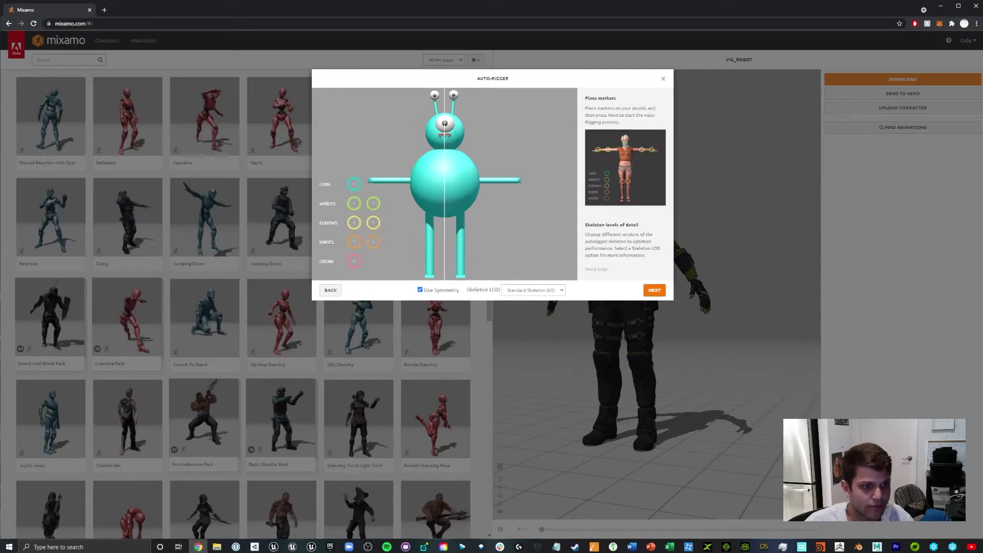
left_click_drag(354, 184, 444, 146)
left_click_drag(373, 203, 373, 180)
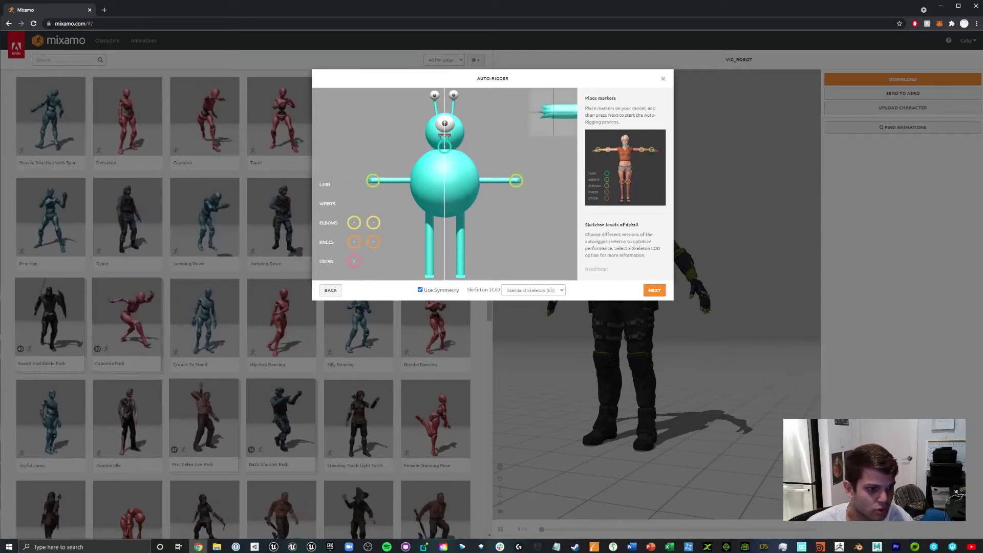
left_click_drag(354, 222, 395, 181)
left_click_drag(354, 242, 428, 244)
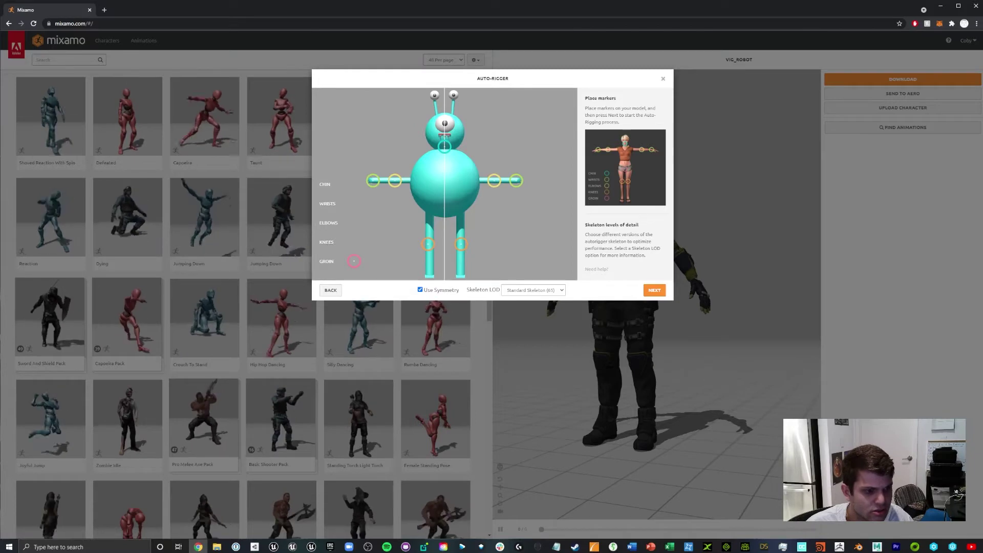
left_click_drag(354, 261, 444, 215)
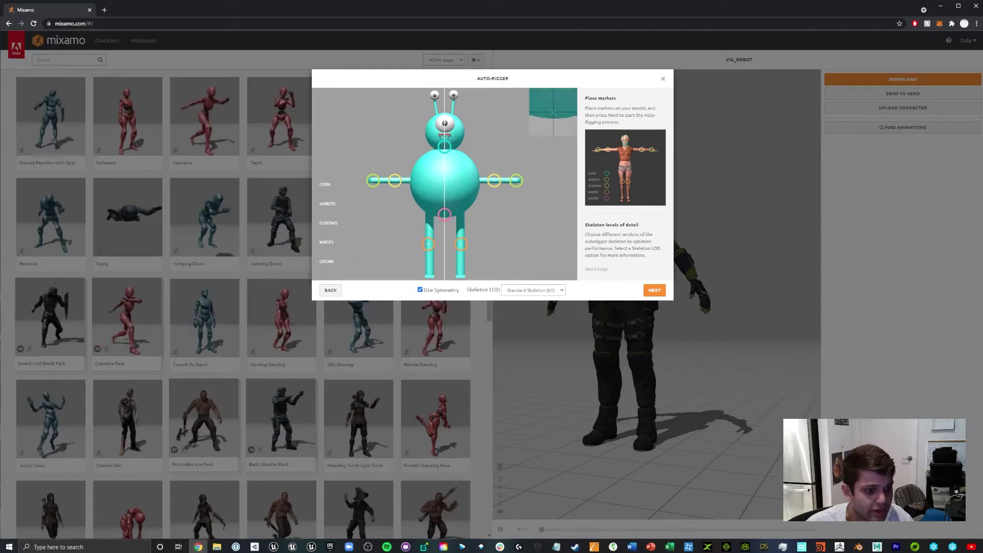
- Run the auto-rigging, accept the rigged result and proceed with the uploaded alien as the current character
left_click(654, 290)
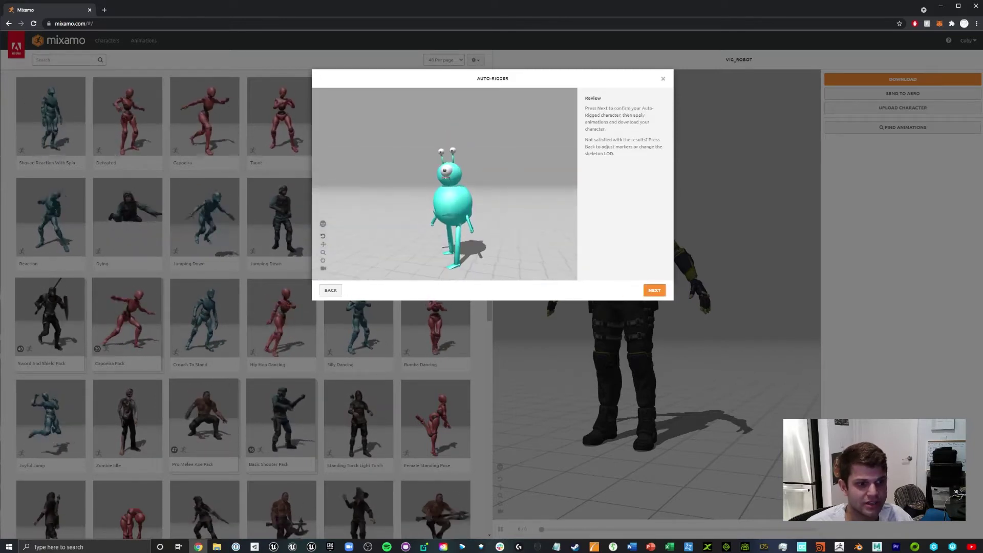
left_click(654, 290)
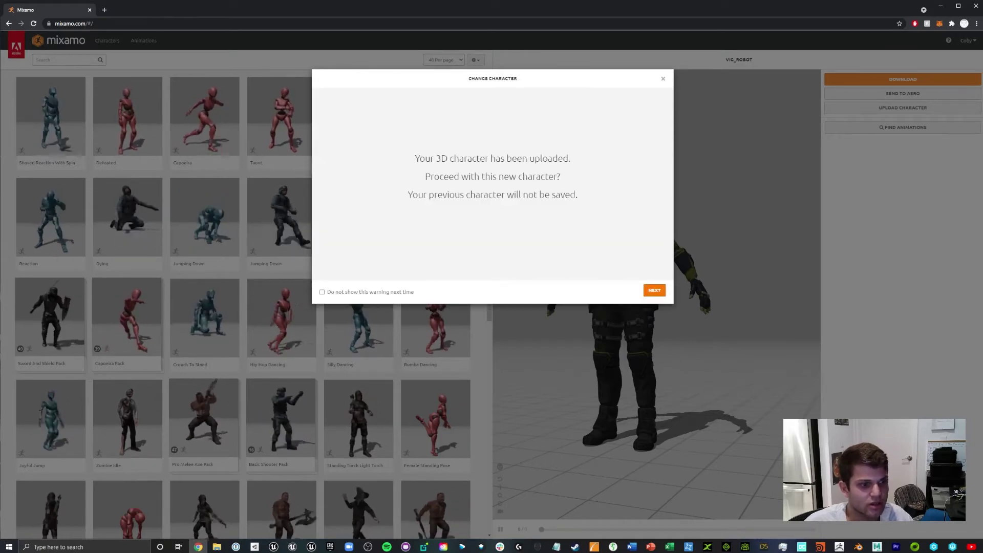
left_click(654, 290)
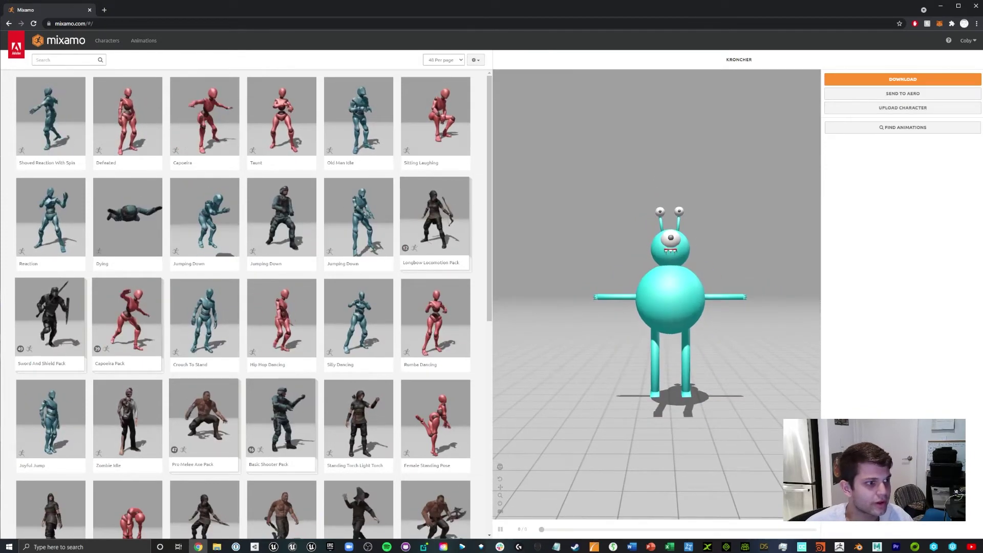
- Search the animations for "t pose" and apply the T-Pose animation to the alien
left_click(61, 60)
type("t pose")
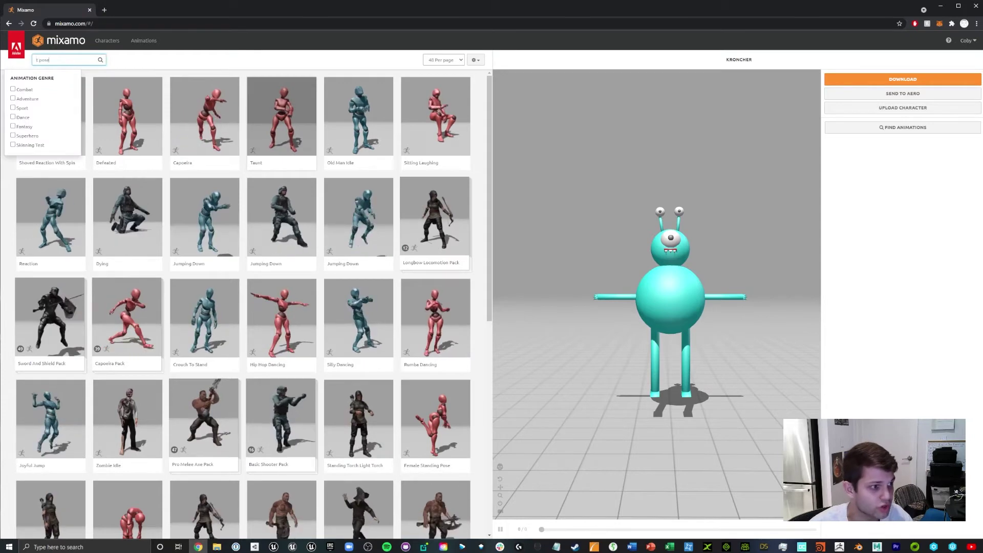
key("Return")
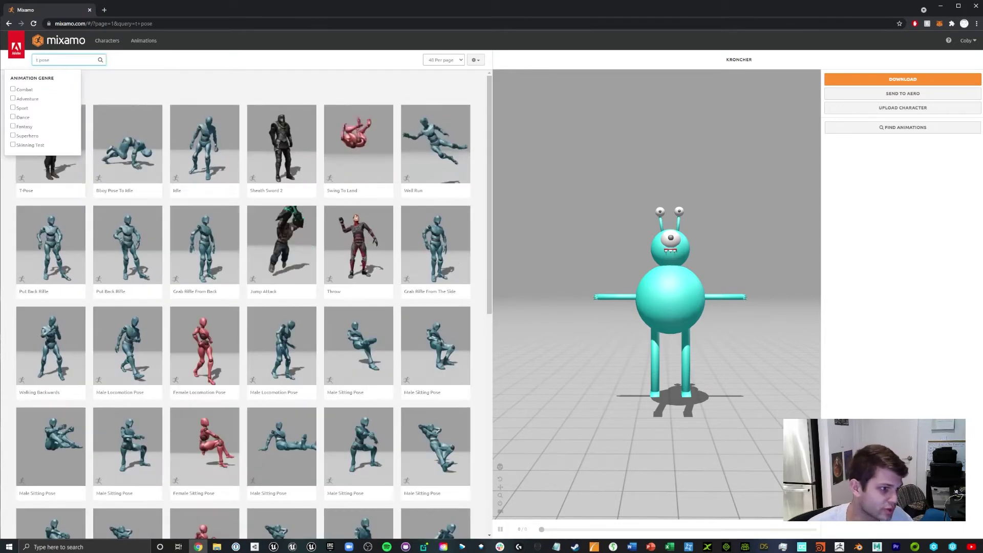
left_click(20, 163)
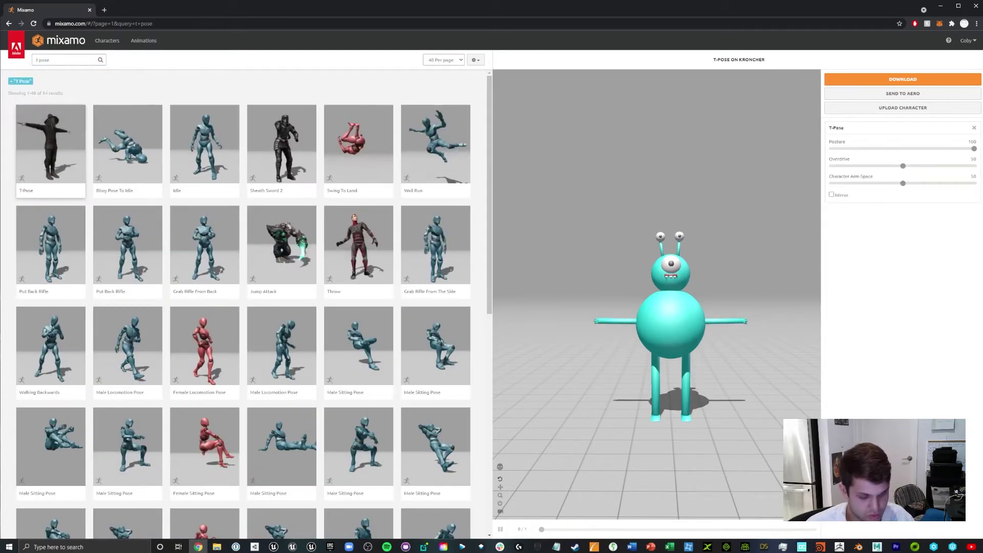
- Download the T-Pose alien as FBX Binary with skin, 30 frames per second and no keyframe reduction
left_click_drag(671, 327, 704, 302)
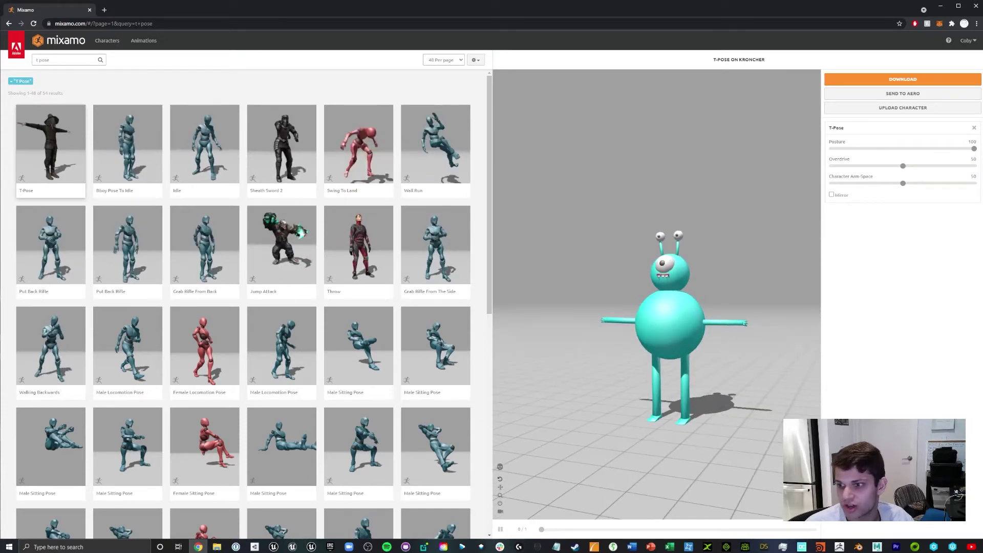
left_click(903, 79)
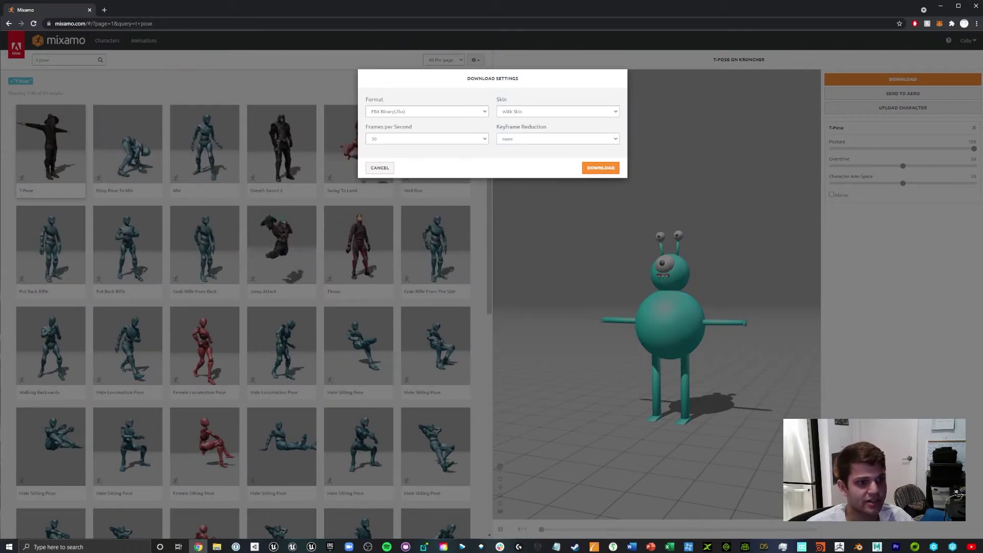
left_click(601, 167)
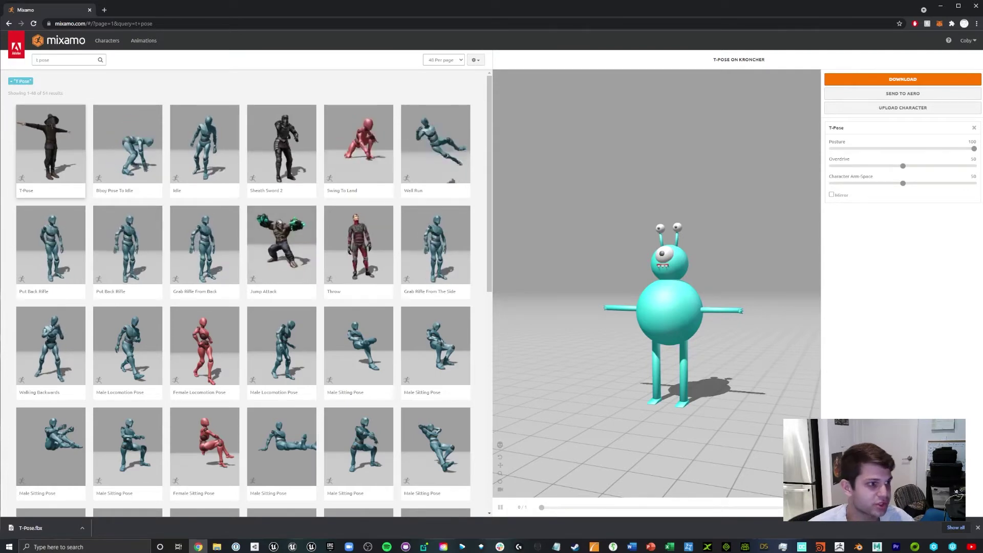
- Search the animations for "dance" and apply Chicken Dance to the alien
triple_click(46, 60)
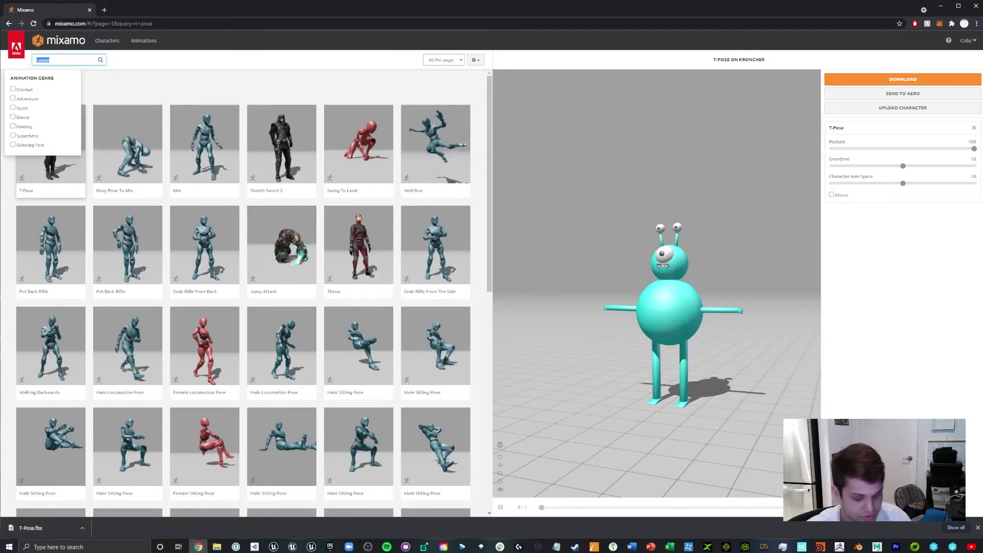
type("dance")
key("Return")
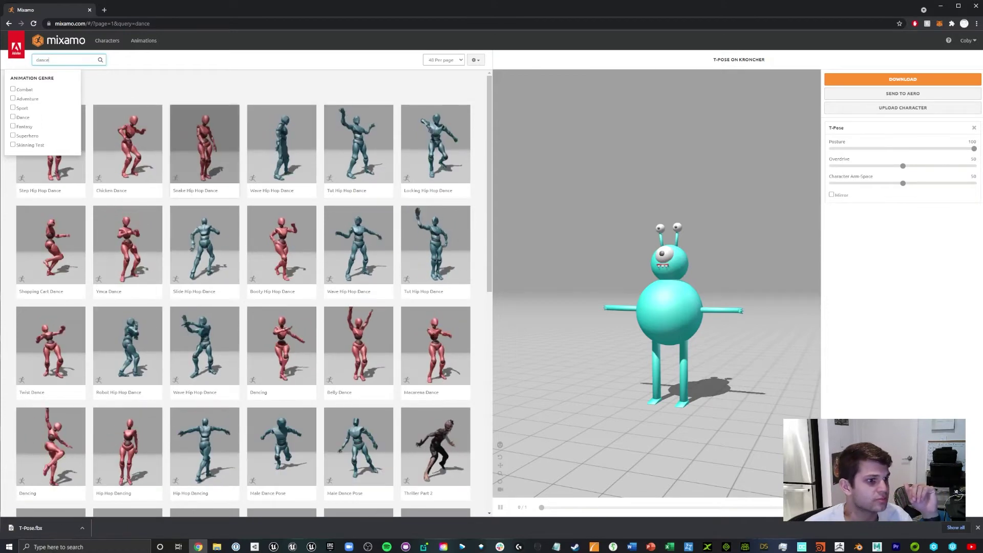
left_click(128, 149)
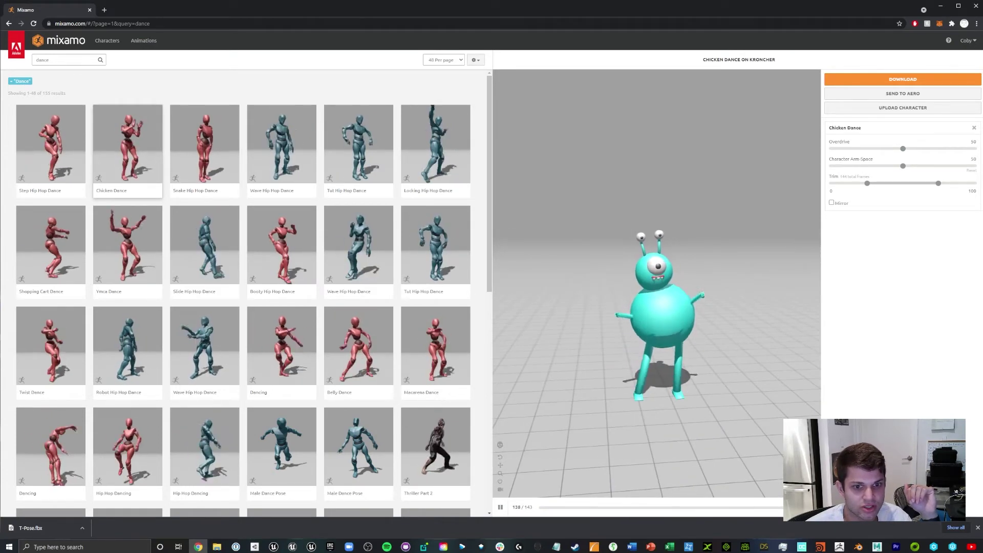
- Raise the Chicken Dance's Character Arm-Space to about 65 and download it as FBX Binary with skin at 30 frames per second
left_click(923, 166)
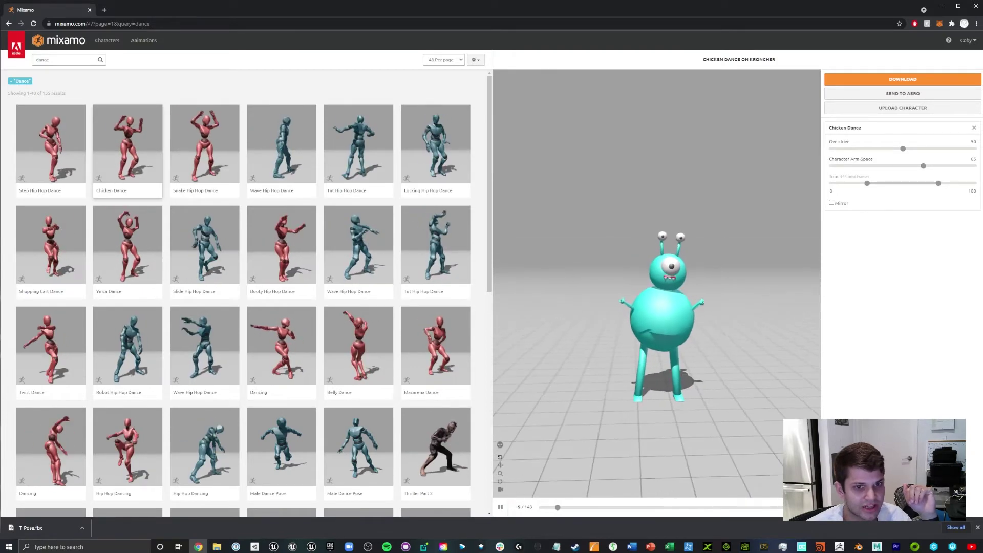
left_click(903, 79)
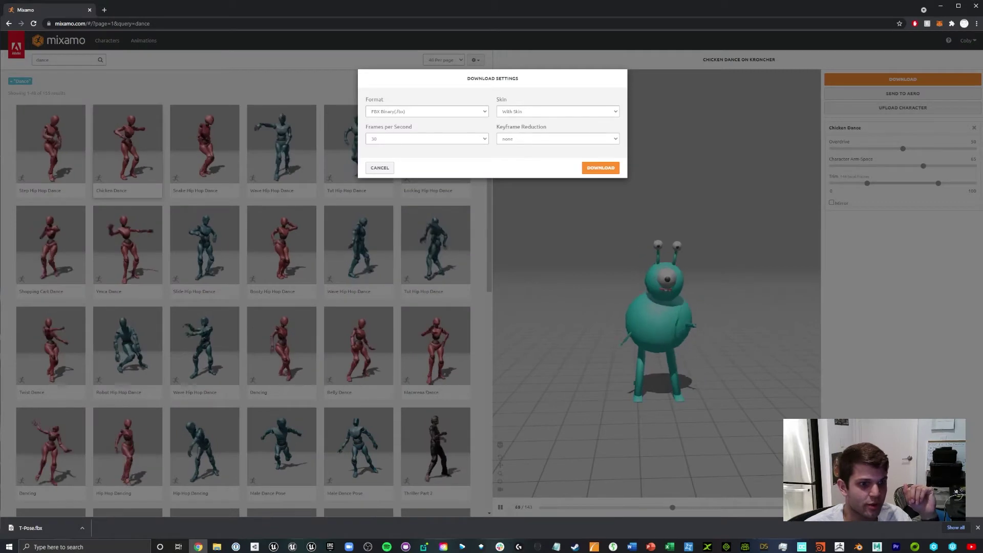
left_click(600, 168)
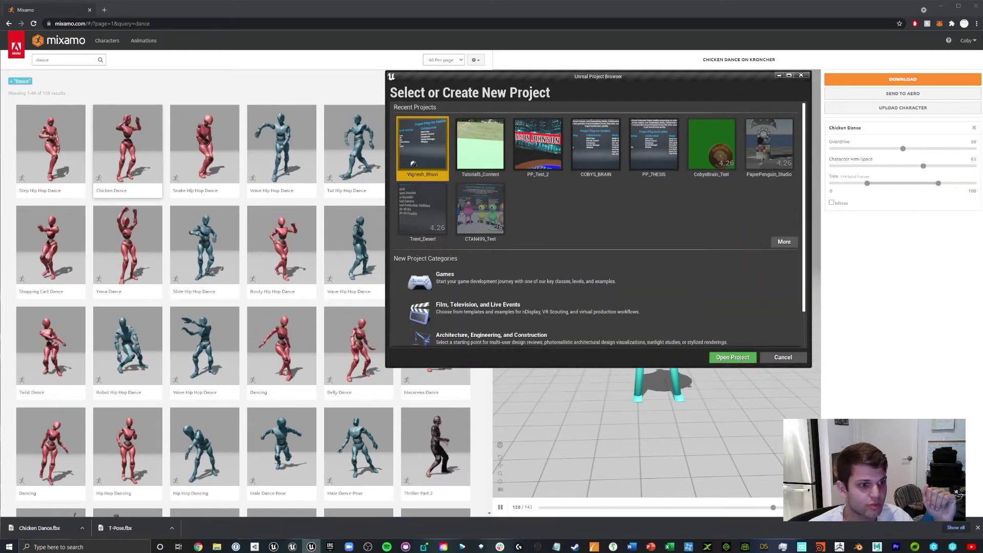
- In the Unreal Project Browser, choose the Film, Television, and Live Events category and the Virtual Production template for a new project
scroll(494, 297, "down", 2)
left_click(495, 290)
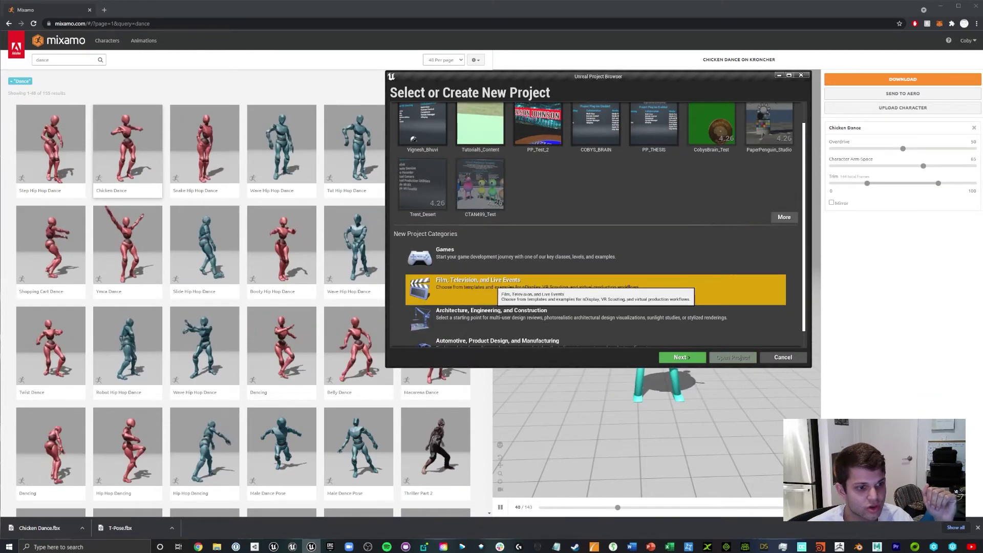
left_click(682, 358)
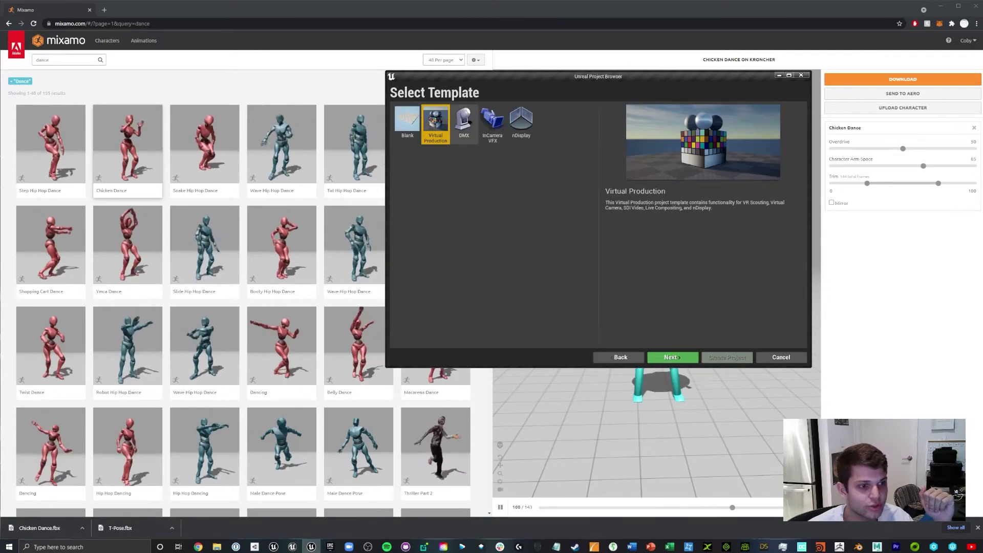
left_click(678, 357)
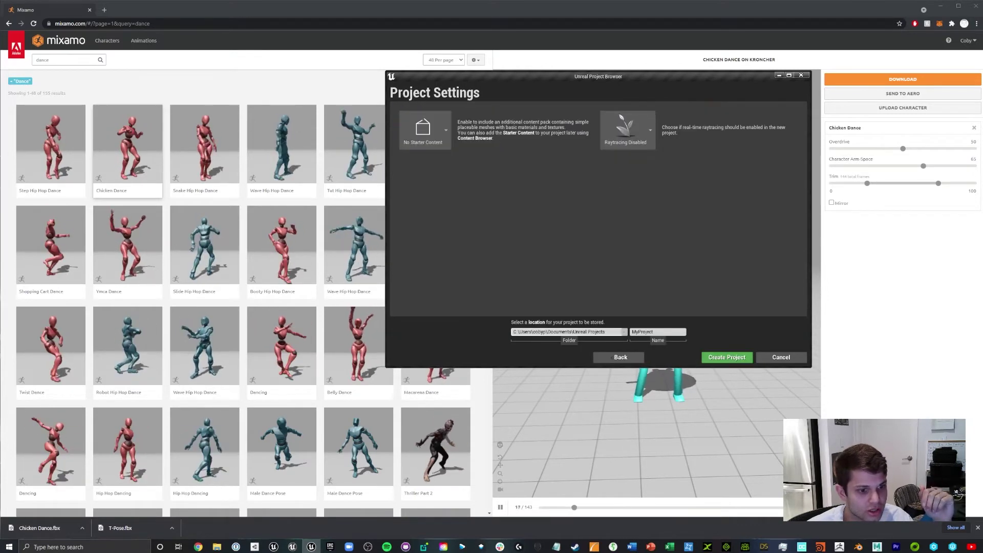
- Name the project Character_Import and create it without starter content and with raytracing disabled
key("BackSpace")
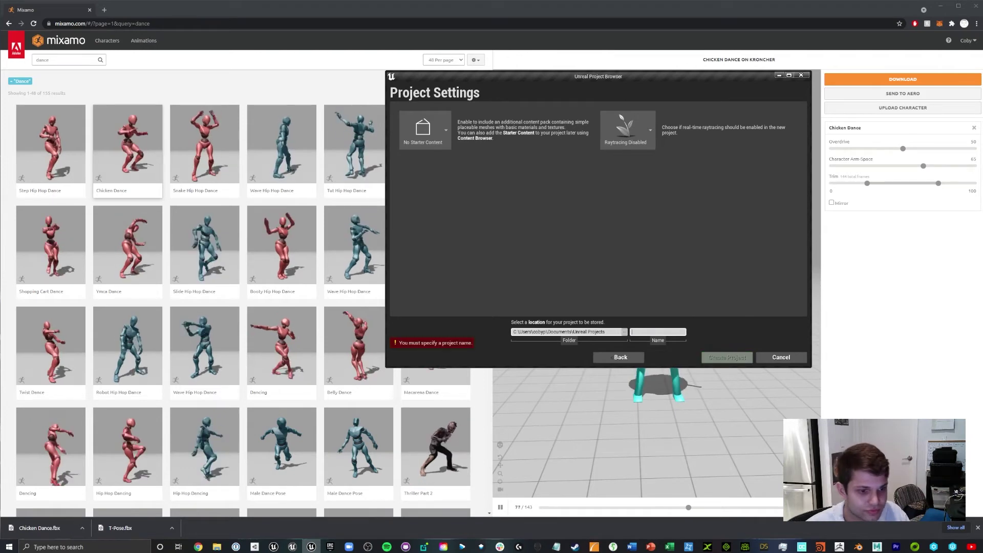
type("Cha")
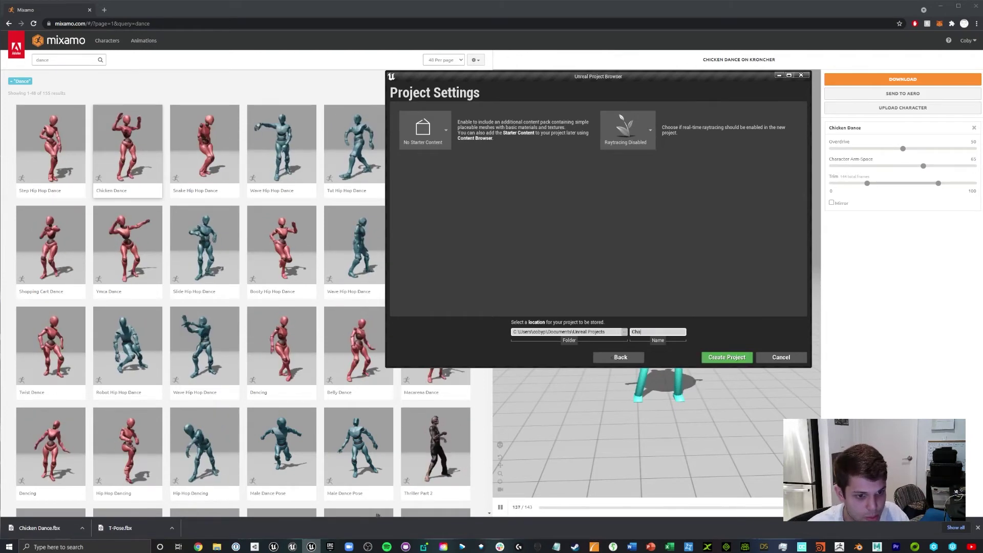
type("racter")
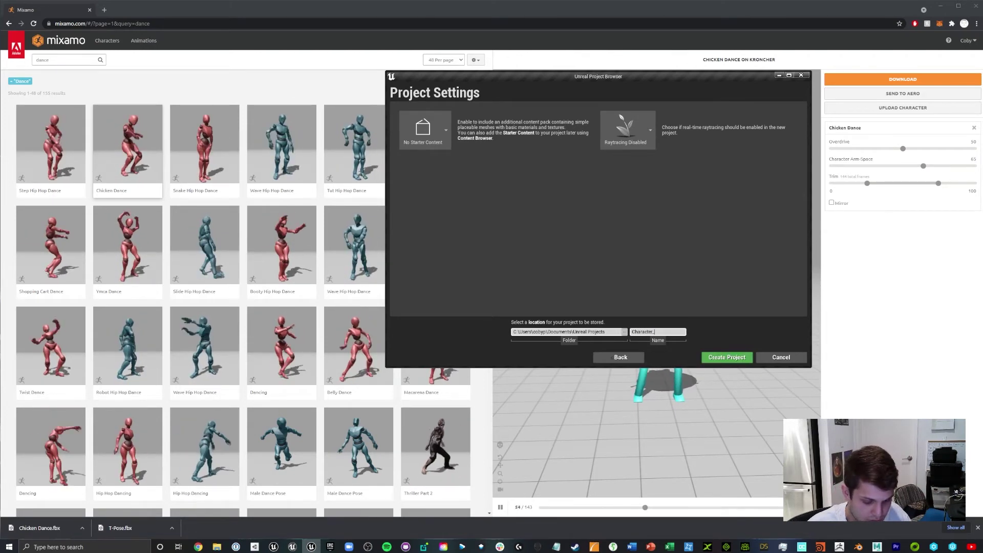
type("_Import_Test")
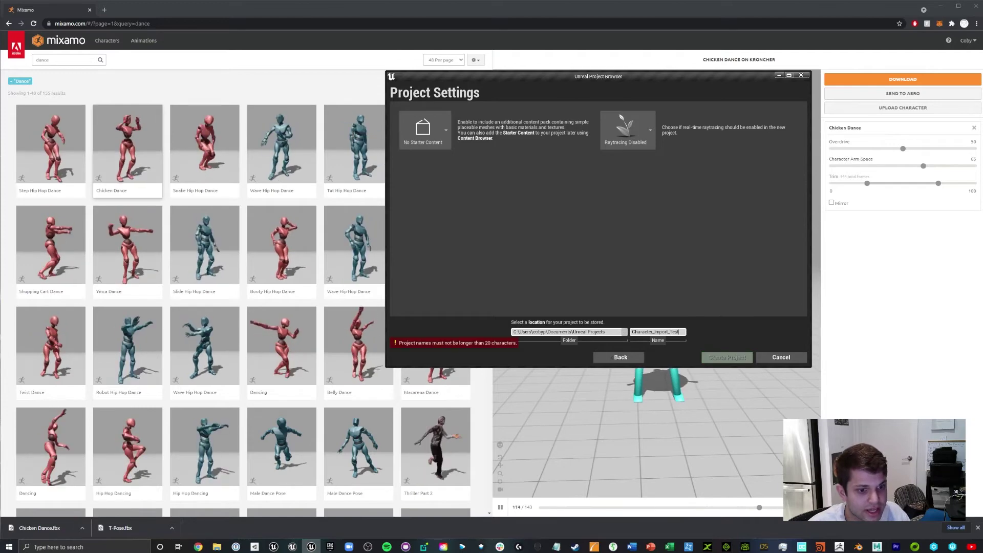
key("BackSpace")
key("BackSpace")
key("BackSpace")
key("BackSpace")
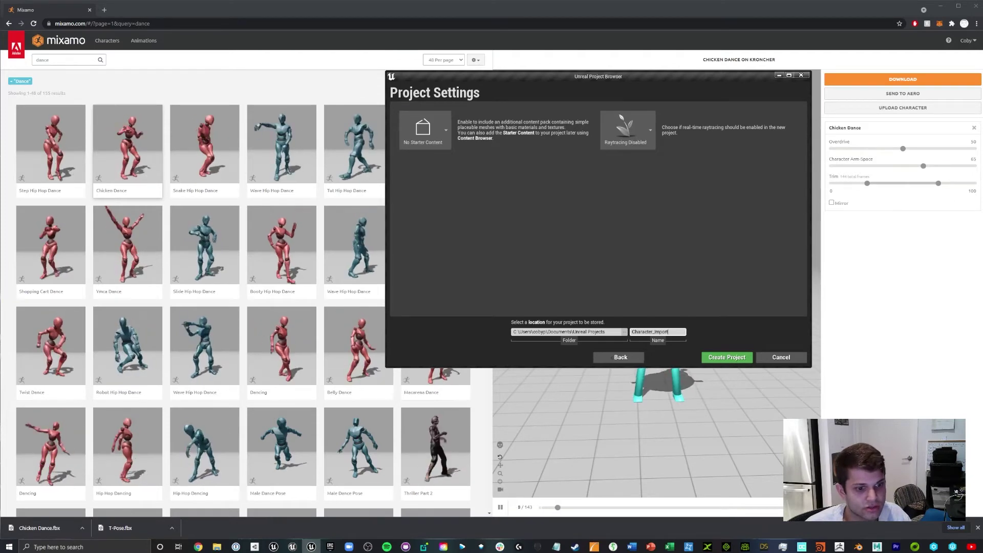
key("Return")
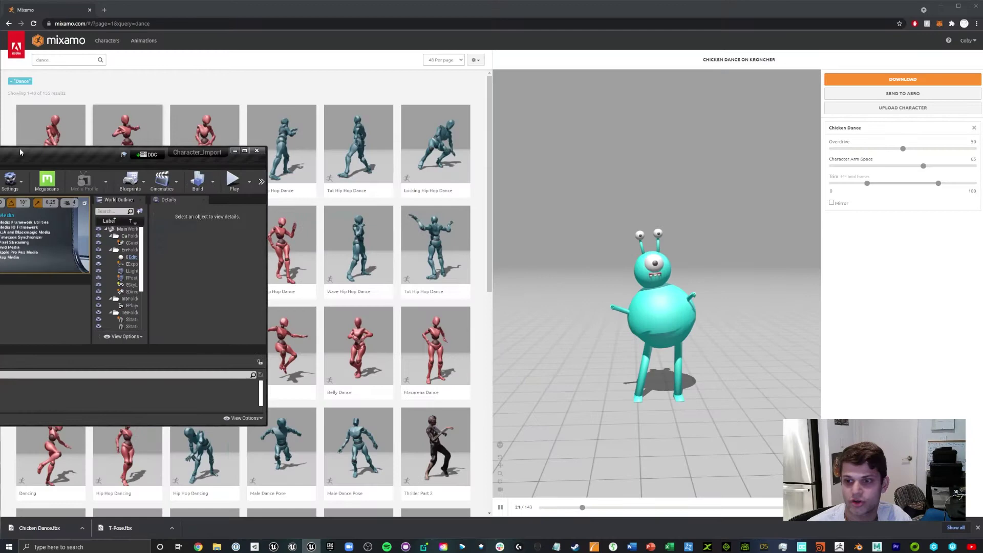
- Maximize the Unreal editor window and create a folder named KRONCHER in the project's Content folder
double_click(20, 153)
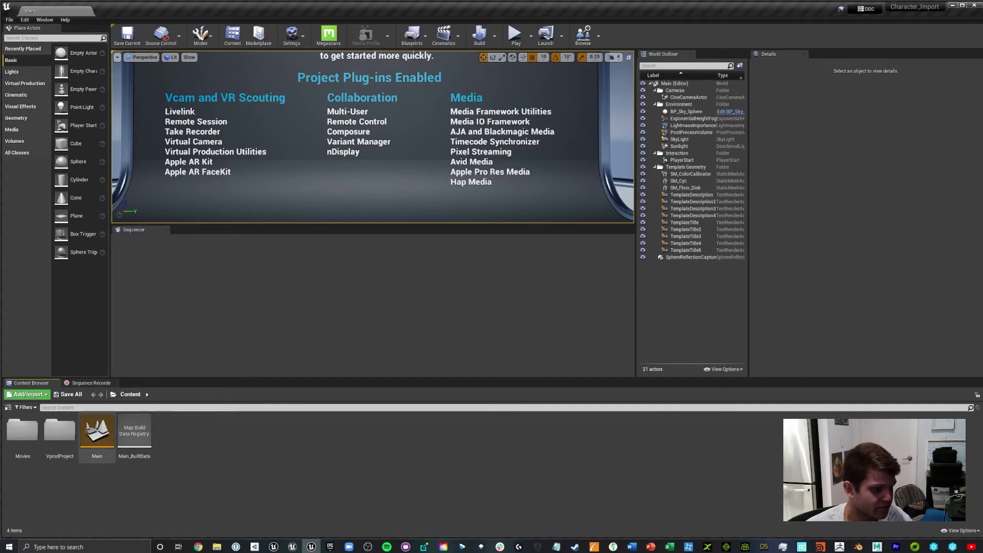
right_click(197, 433)
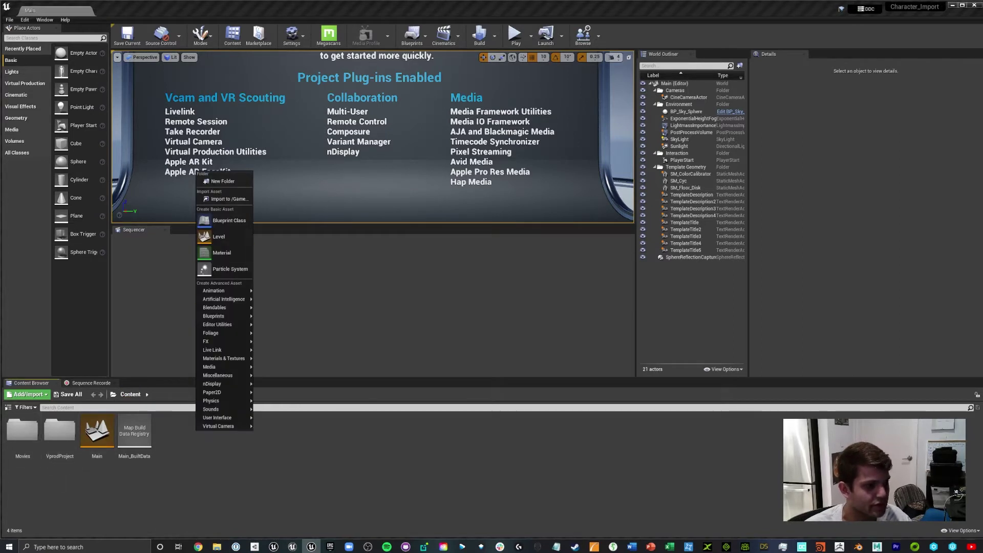
left_click(222, 181)
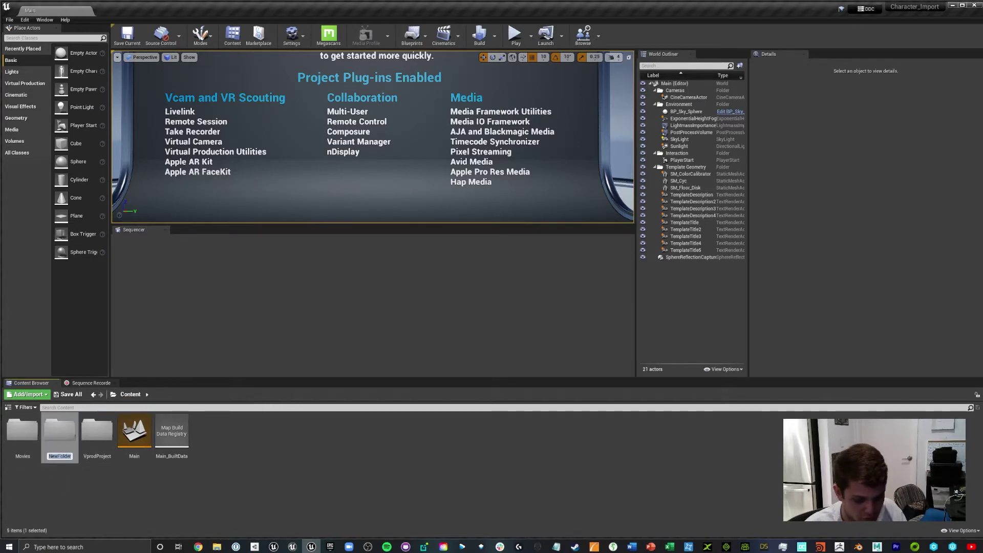
type("KO")
type("ONCHER")
key("Return")
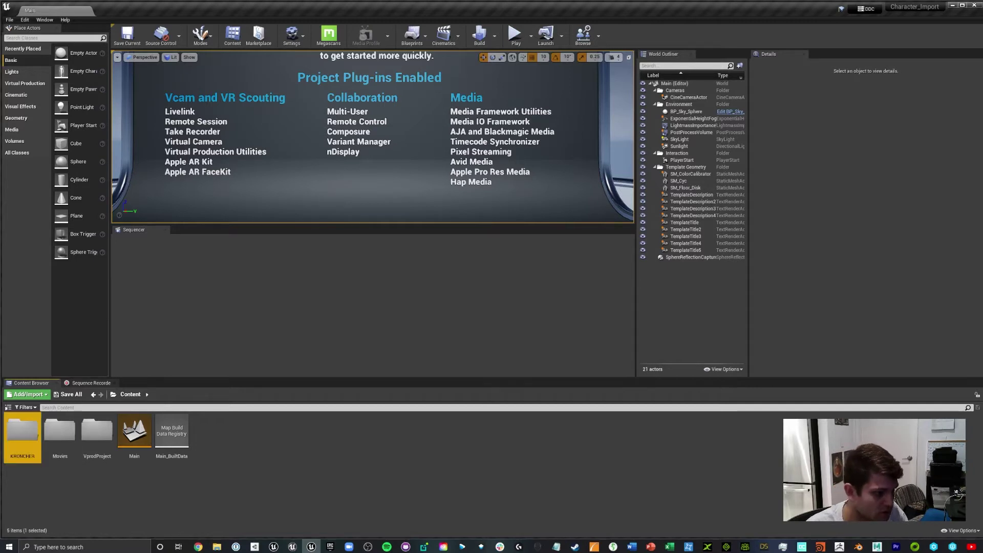
- Open the KRONCHER folder and bring in the T-Pose file from the Downloads folder for import
double_click(27, 436)
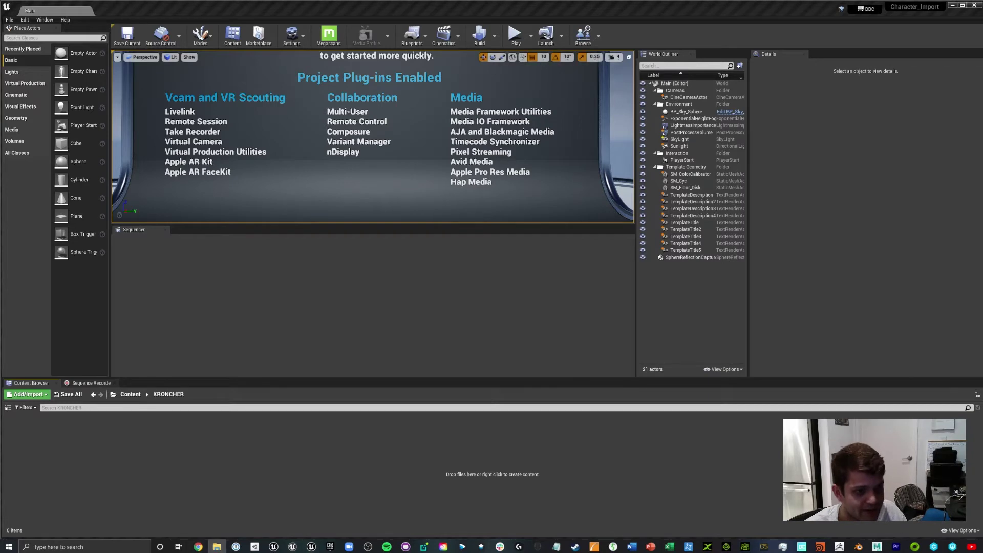
left_click_drag(982, 56, 657, 66)
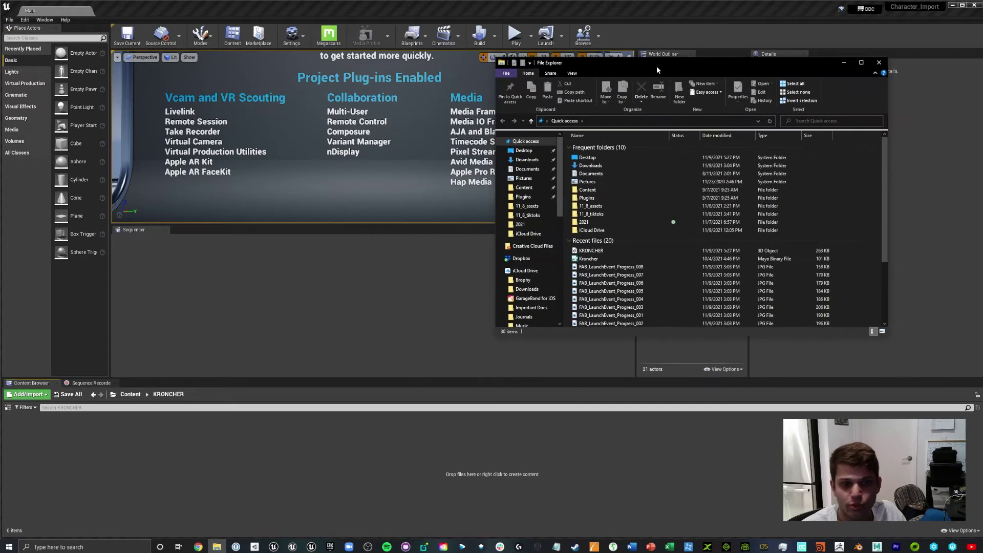
left_click(527, 159)
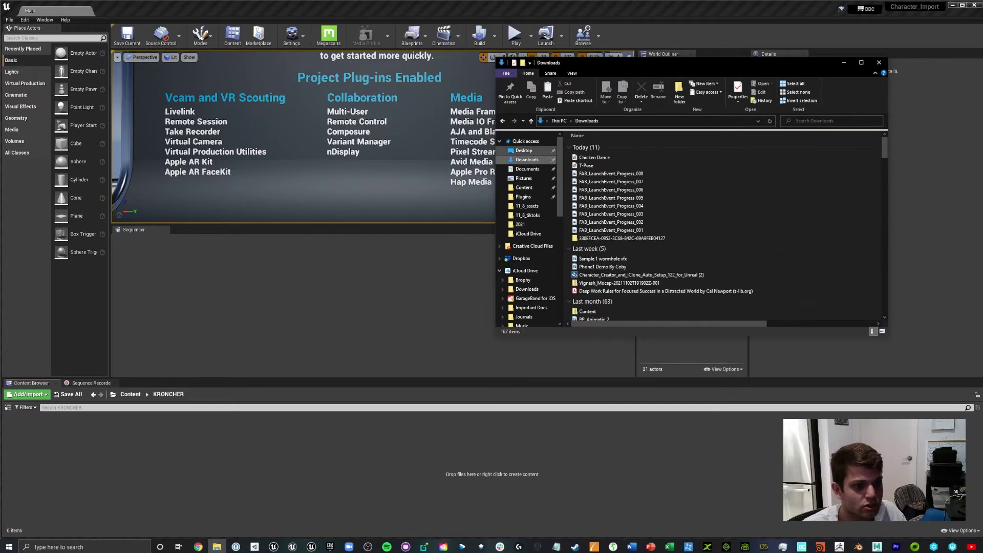
left_click(587, 165)
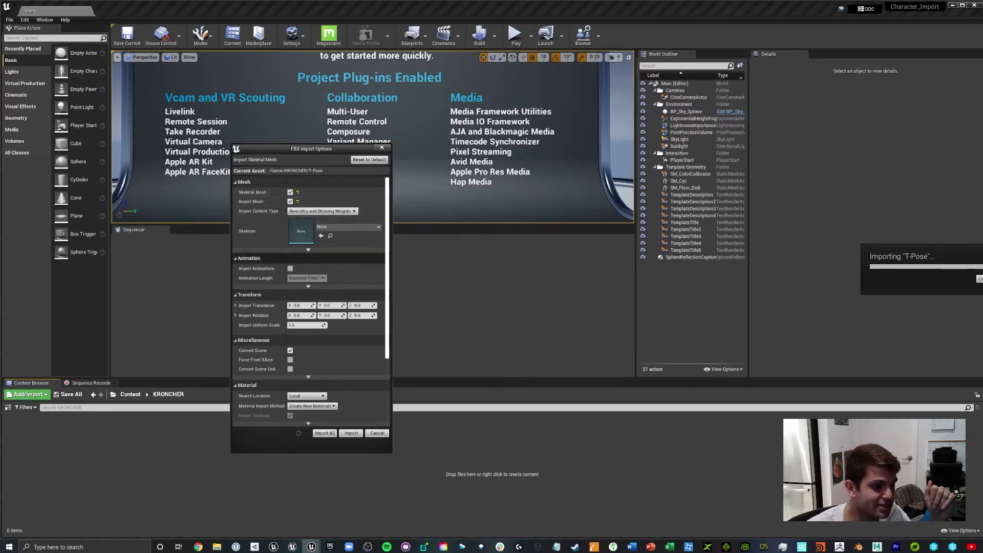
- Review the FBX import options, import all of the T-Pose content as a skeletal mesh without animations, and close the message log
scroll(311, 300, "down", 5)
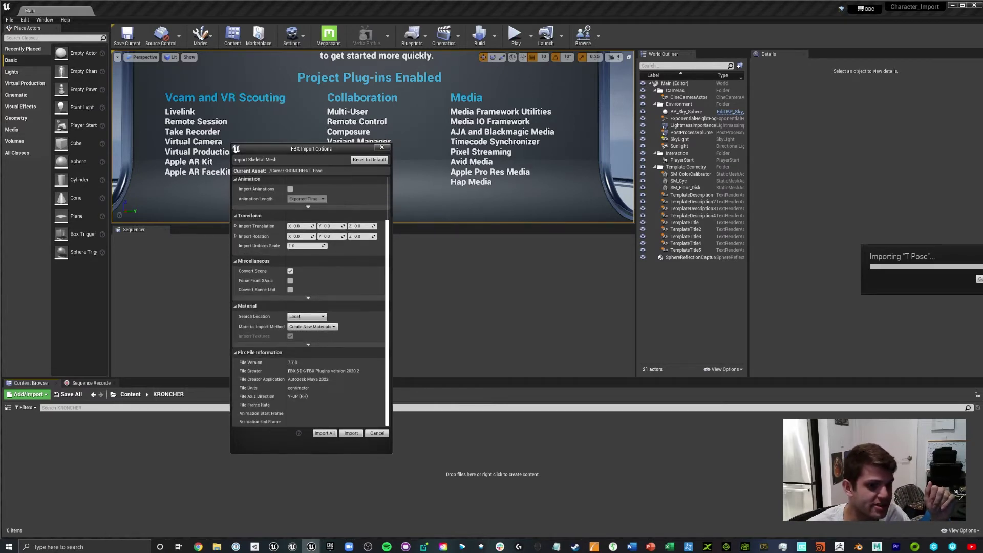
scroll(311, 300, "up", 5)
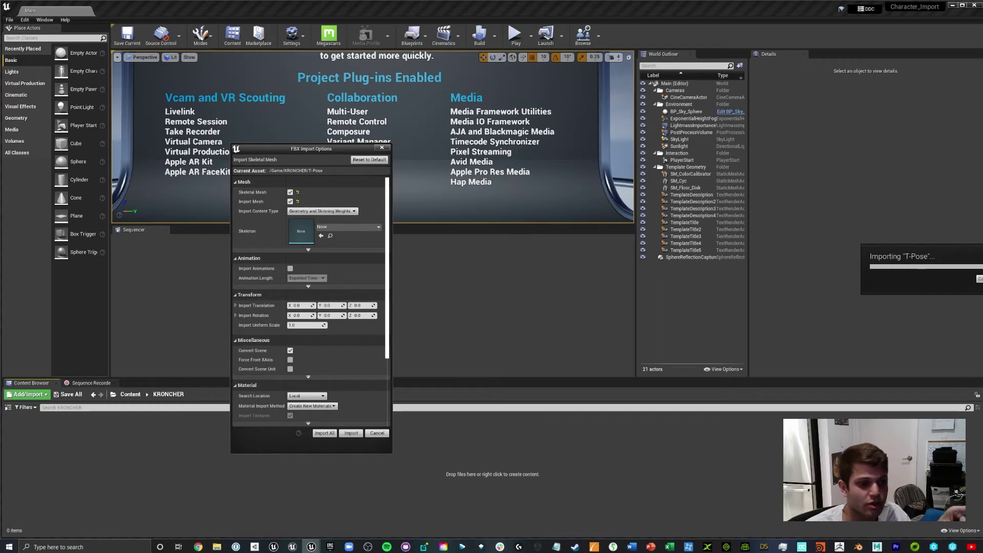
scroll(311, 300, "down", 3)
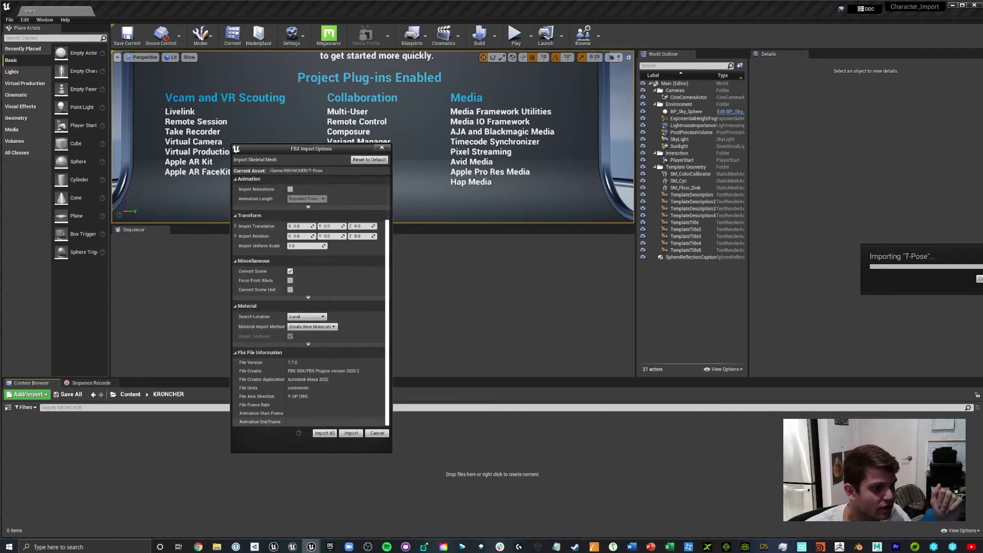
left_click(325, 433)
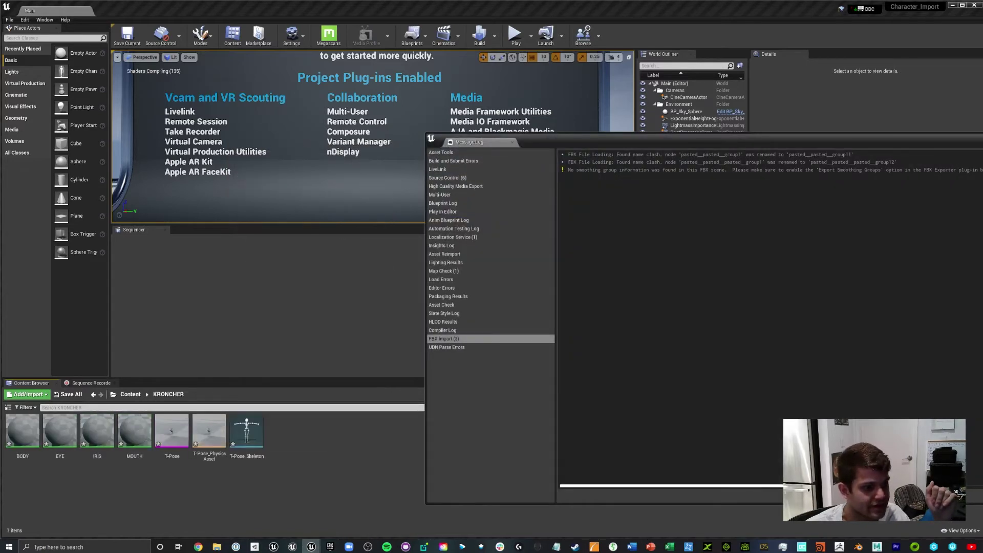
left_click(512, 142)
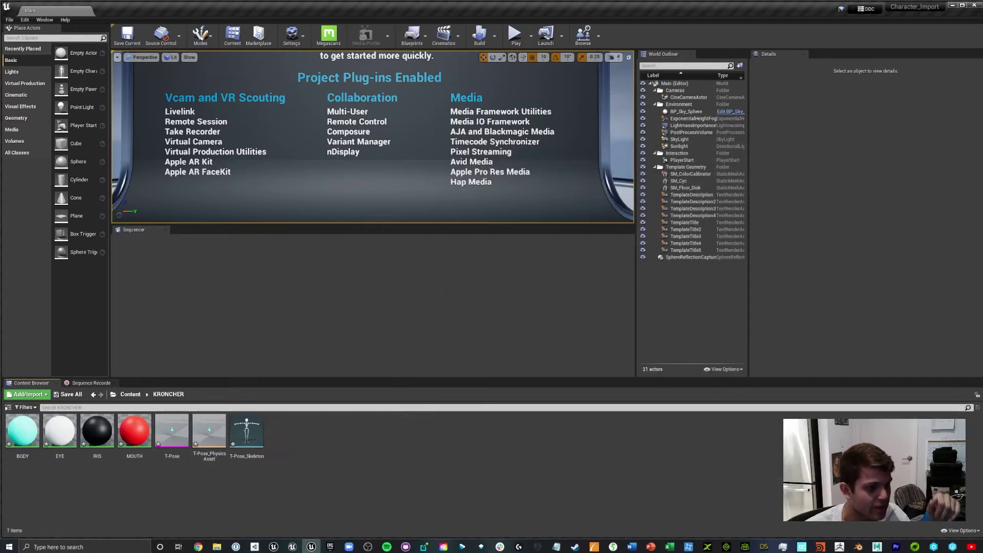
- Place the T-Pose skeletal mesh on the floor near the chrome sphere and scale it uniformly to about 39.75
right_click_drag(373, 139, 370, 183)
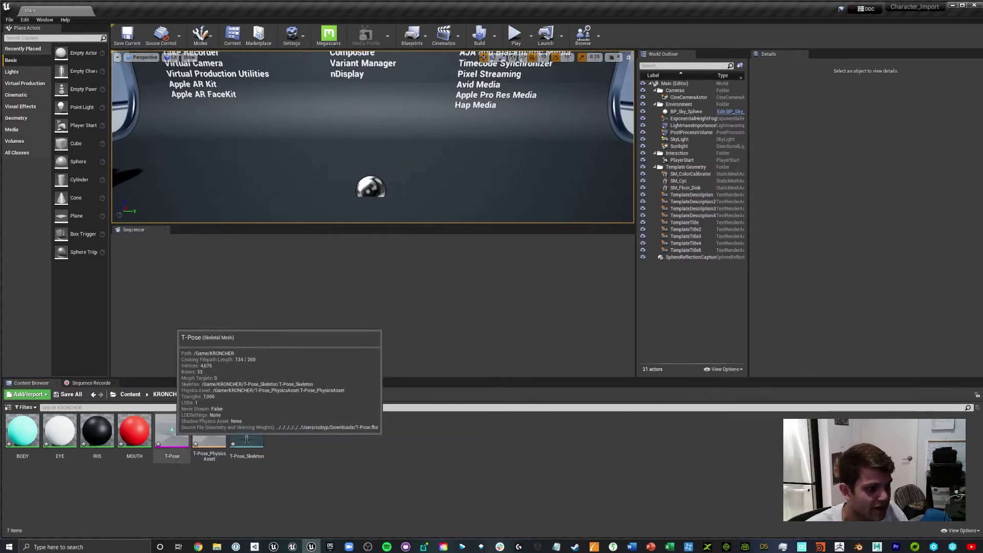
left_click_drag(172, 434, 307, 176)
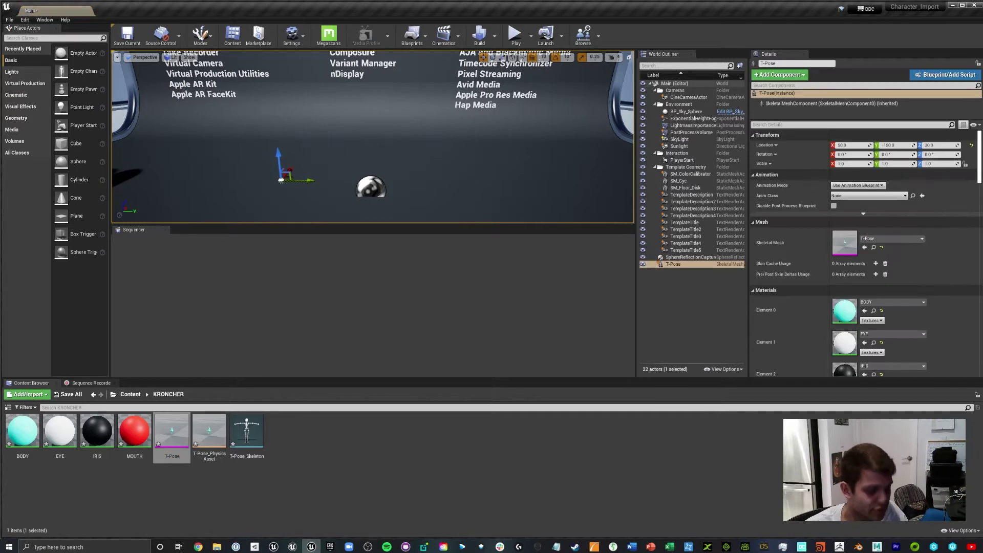
key("r")
left_click_drag(280, 179, 312, 131)
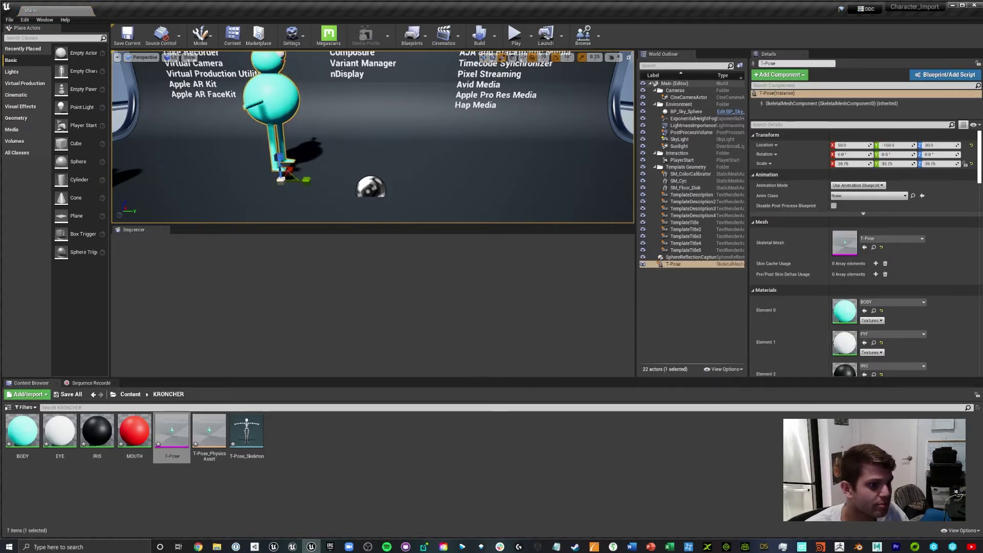
- Rotate the character 90° about Z to face forward, lower it to a Z location of 10, and deselect it
mouse_move(312, 131)
right_mouse_down()
mouse_move(328, 97)
mouse_move(317, 121)
mouse_move(305, 121)
right_mouse_up()
key("s")
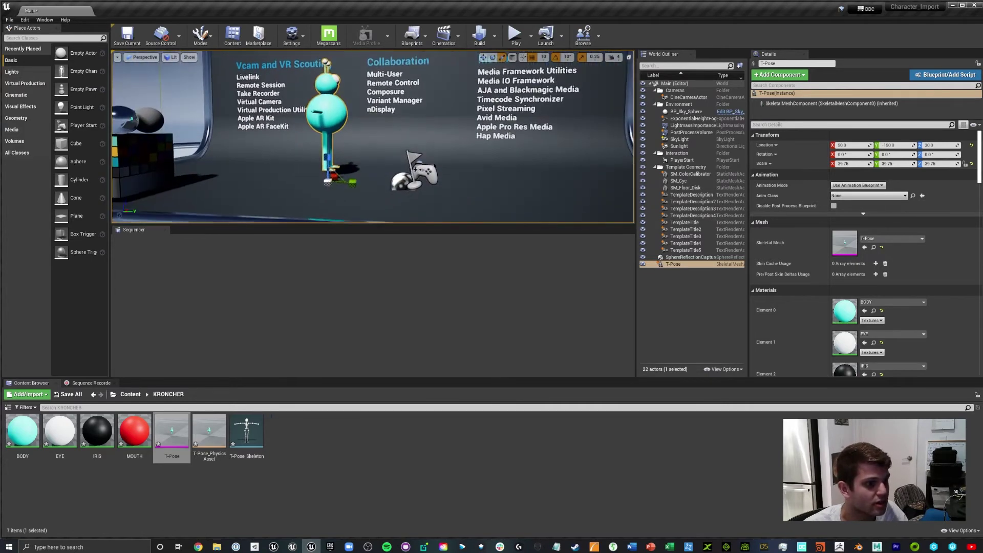
key("e")
left_click_drag(358, 193, 371, 183)
key("w")
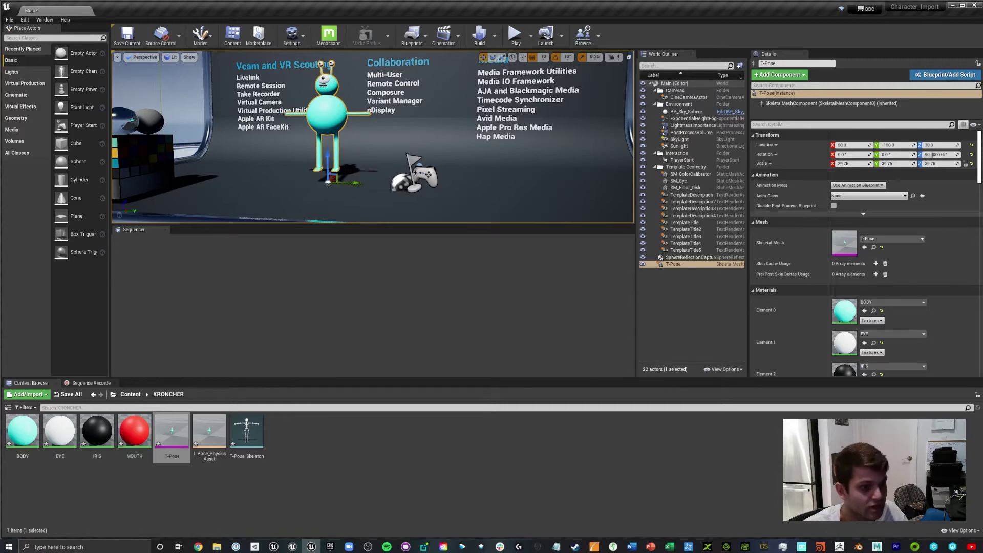
left_click_drag(330, 155, 331, 167)
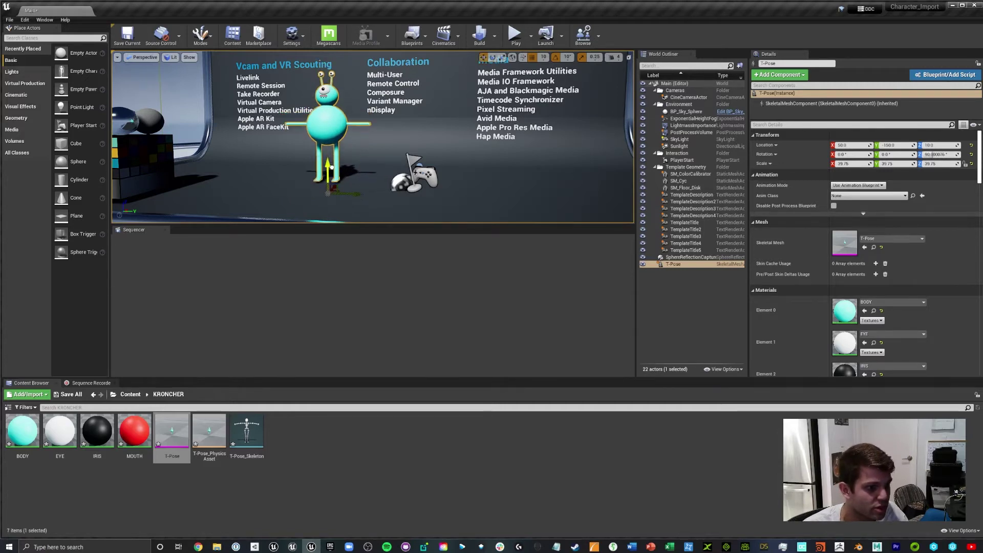
key("Escape")
right_click_drag(332, 167, 328, 160)
key("w")
key("s")
key("a")
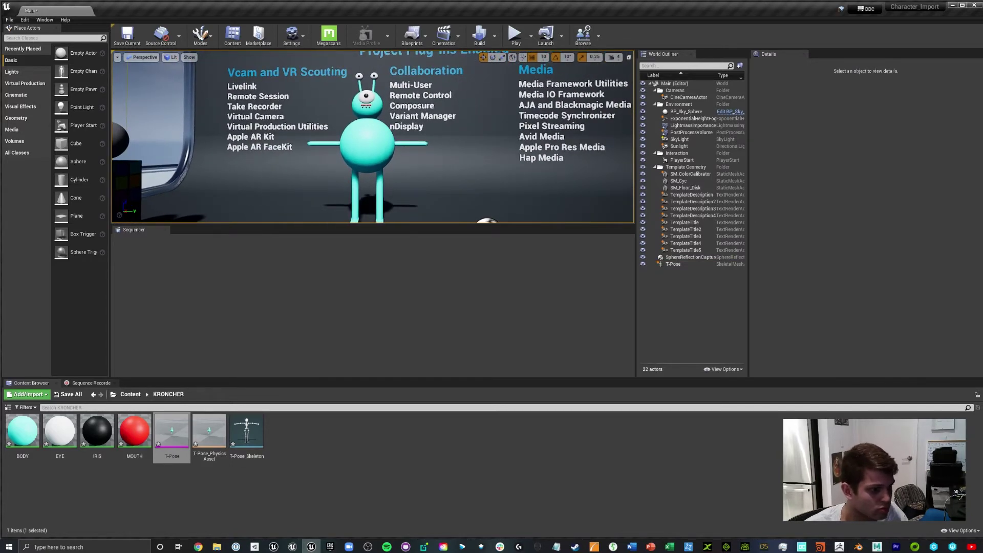
- Create a folder named Animations inside the KRONCHER folder
left_click(328, 473)
right_click(279, 438)
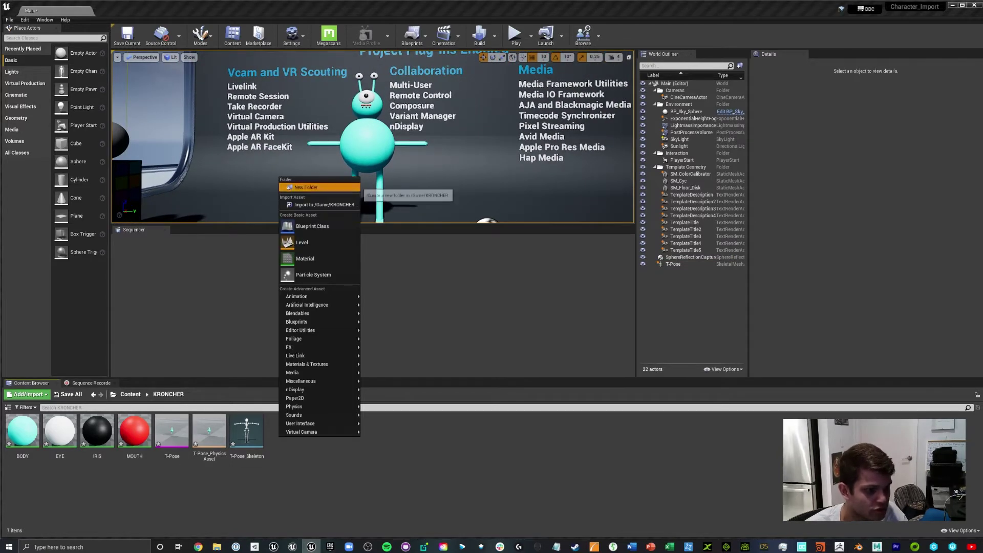
left_click(307, 188)
type("aNIMATIO")
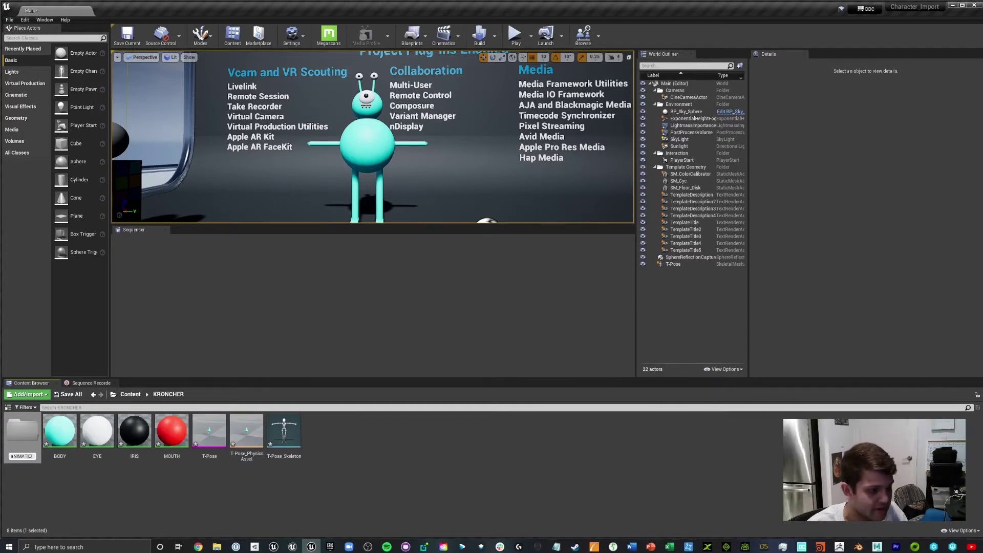
key("BackSpace")
key("BackSpace")
key("BackSpace")
key("BackSpace")
key("BackSpace")
key("BackSpace")
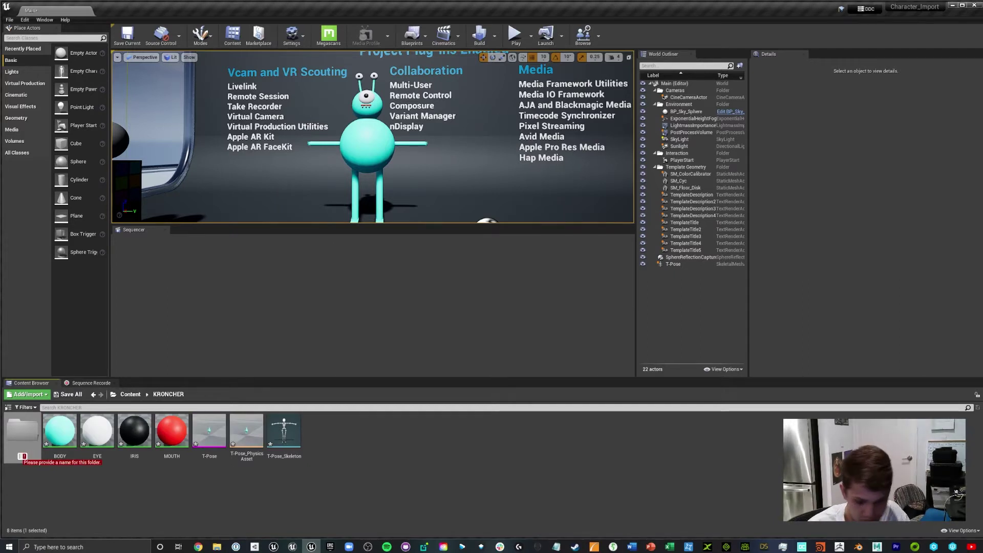
type("Animations")
key("Return")
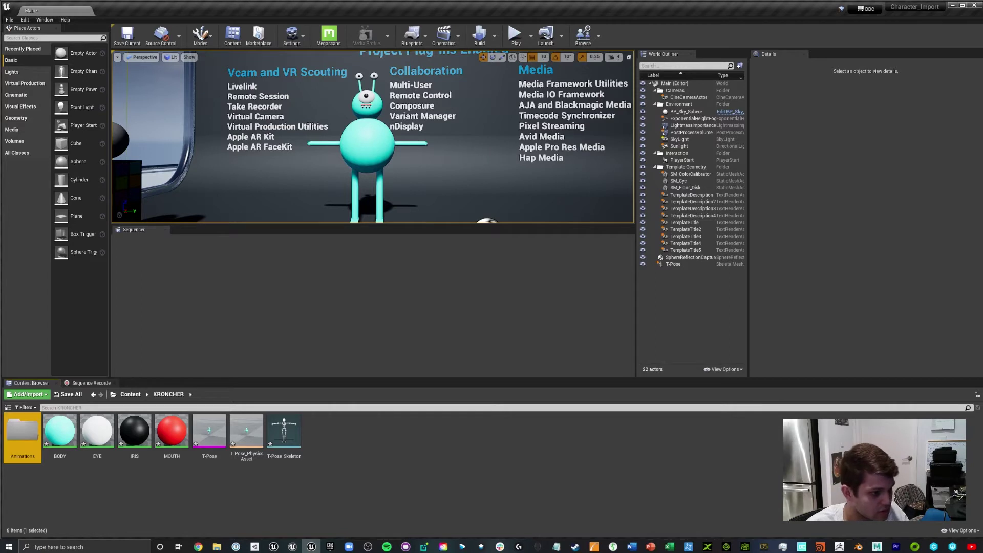
- Open the Animations folder and bring in the Chicken Dance file from the Downloads folder for import
double_click(23, 433)
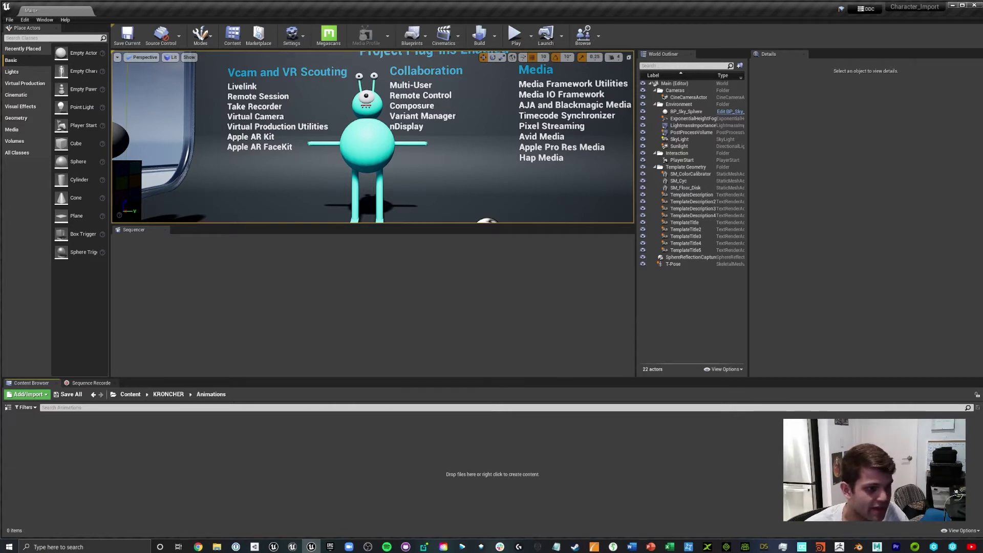
left_click(217, 547)
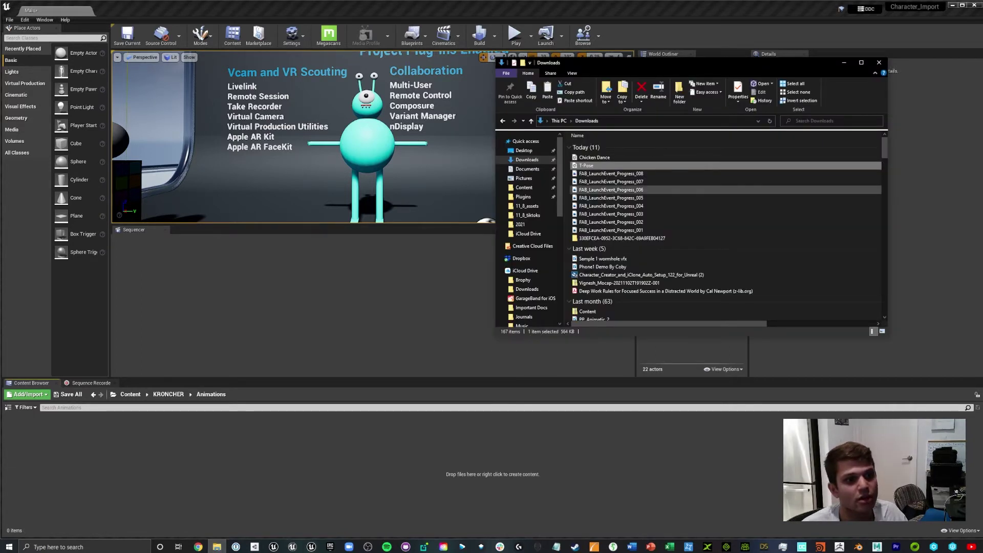
left_click(594, 158)
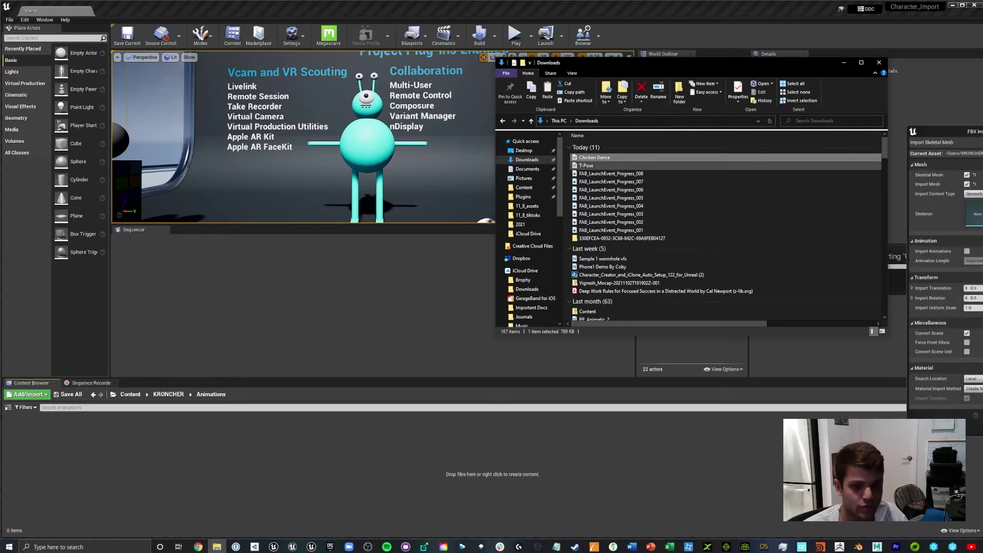
left_click_drag(965, 134, 397, 115)
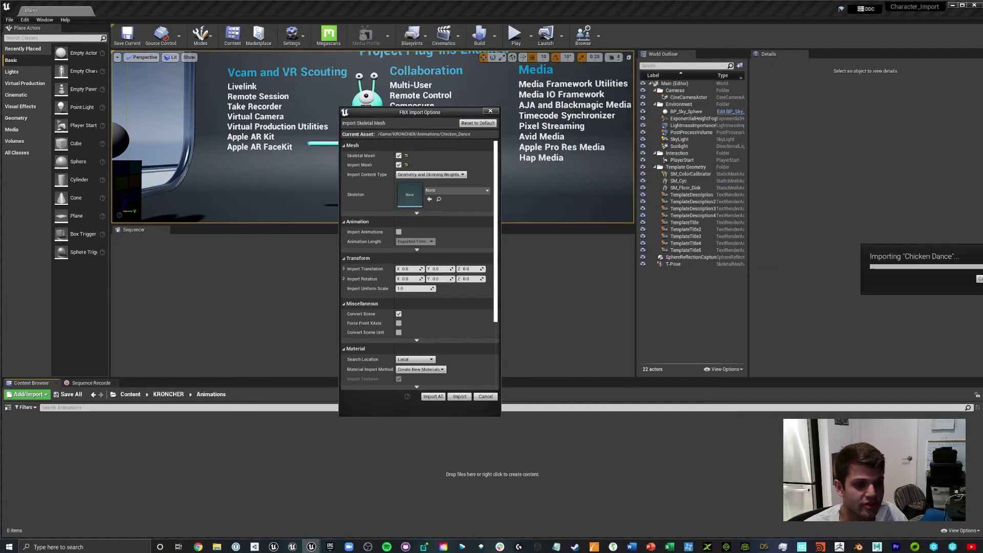
- Try to import Chicken Dance with mesh import off and T-Pose_Skeleton as the skeleton, then close the message log
left_click(399, 165)
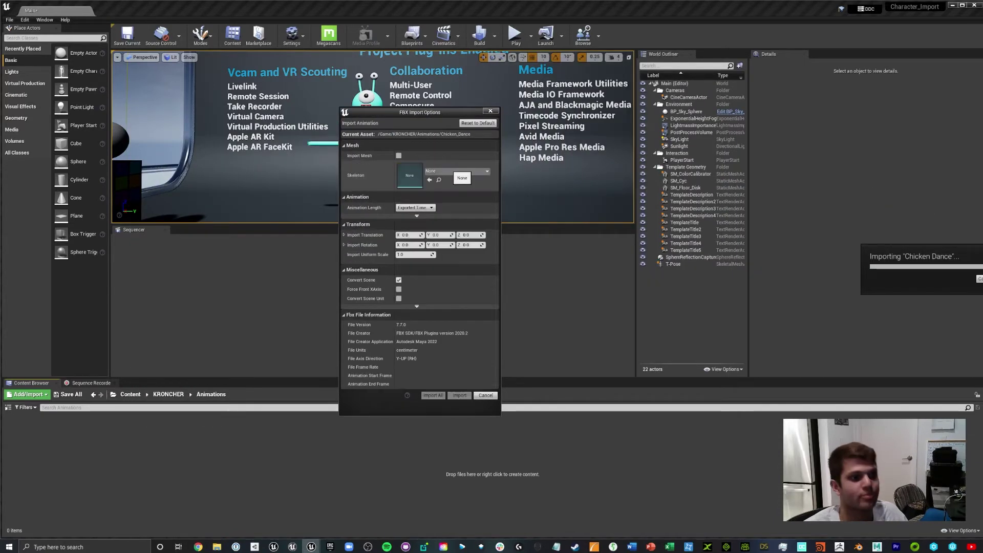
left_click(447, 171)
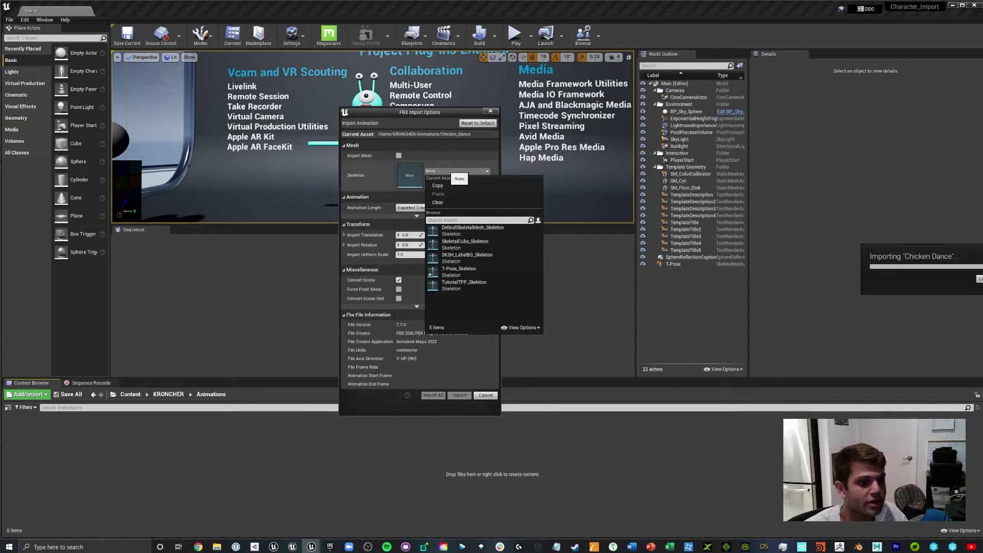
left_click(446, 171)
left_click(454, 171)
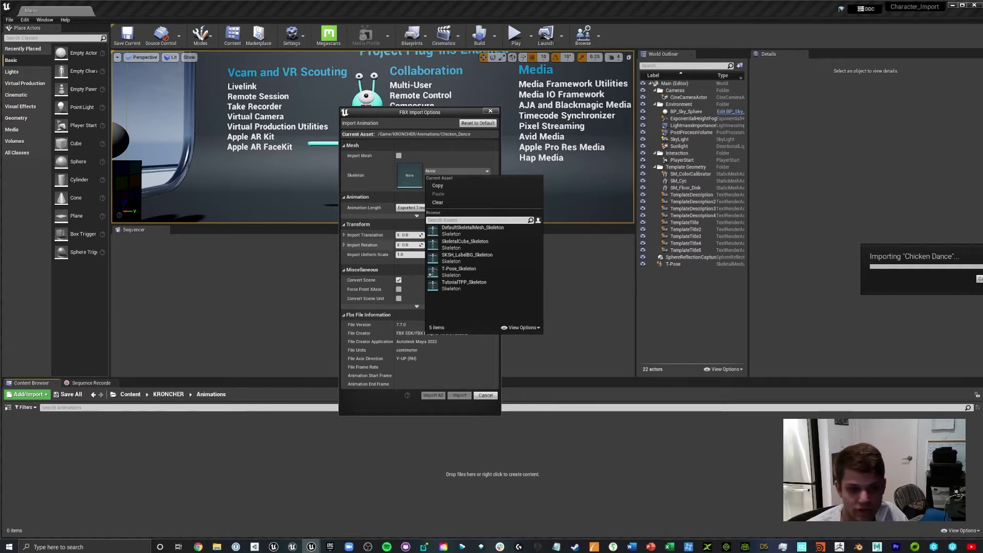
left_click(459, 272)
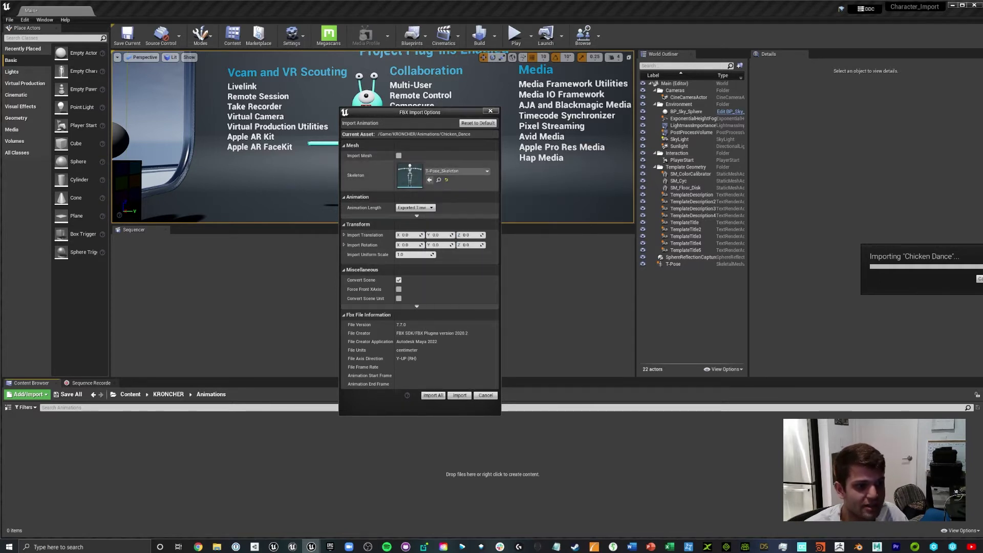
left_click(459, 396)
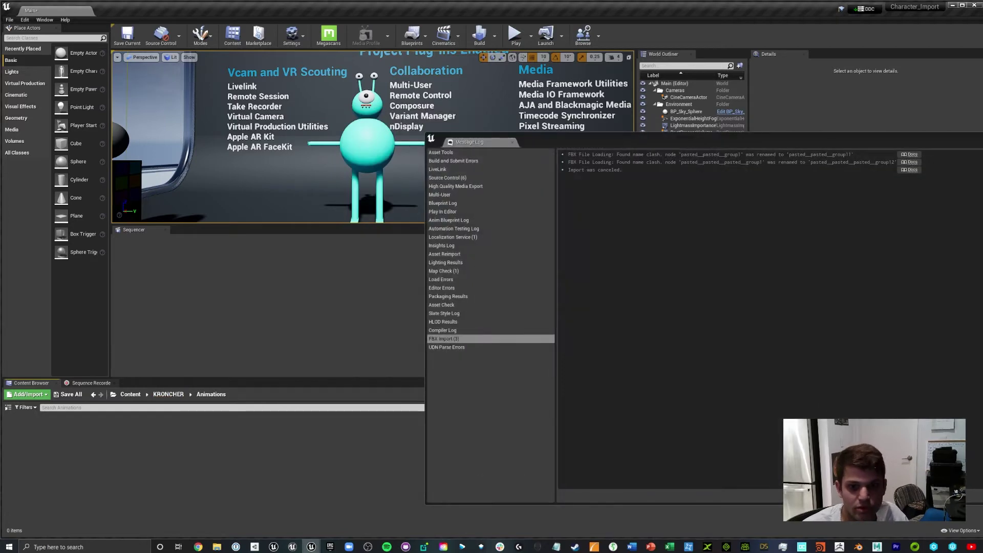
key("alt+F4")
- Reopen the Animations folder from KRONCHER and bring in the Chicken Dance file from Downloads again
left_click(169, 394)
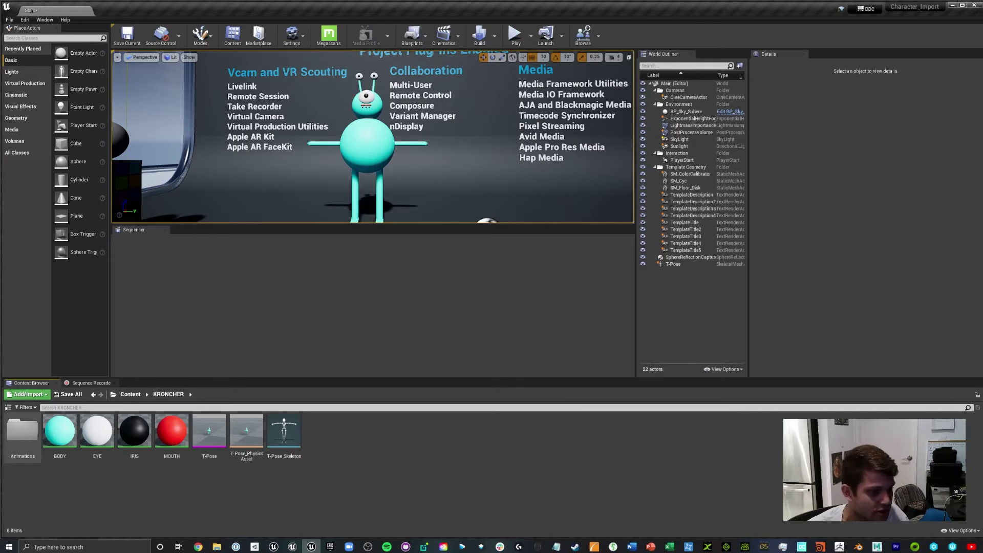
double_click(22, 431)
key("alt+Tab")
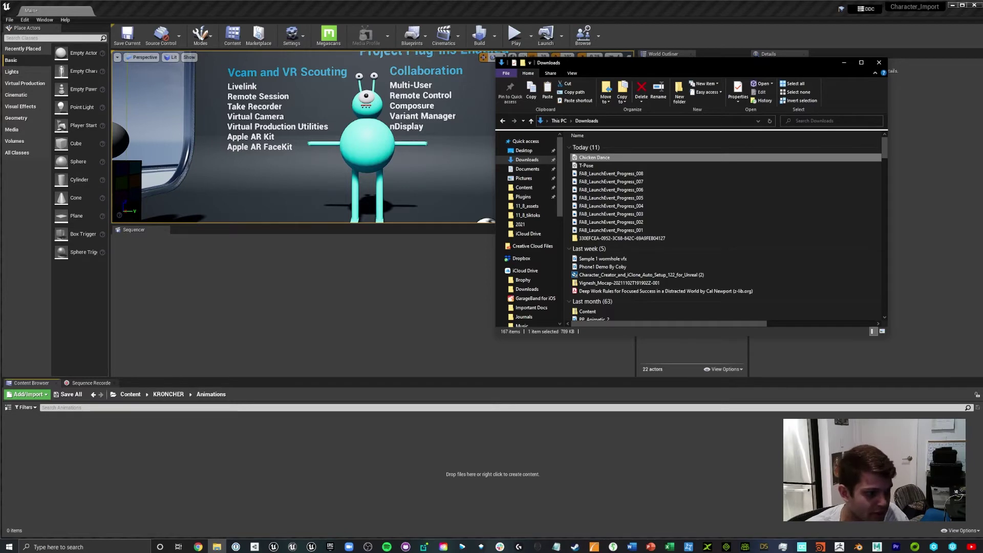
left_click_drag(942, 132, 248, 138)
- Turn off mesh import for Chicken Dance and choose T-Pose_Skeleton as its skeleton
left_click(266, 191)
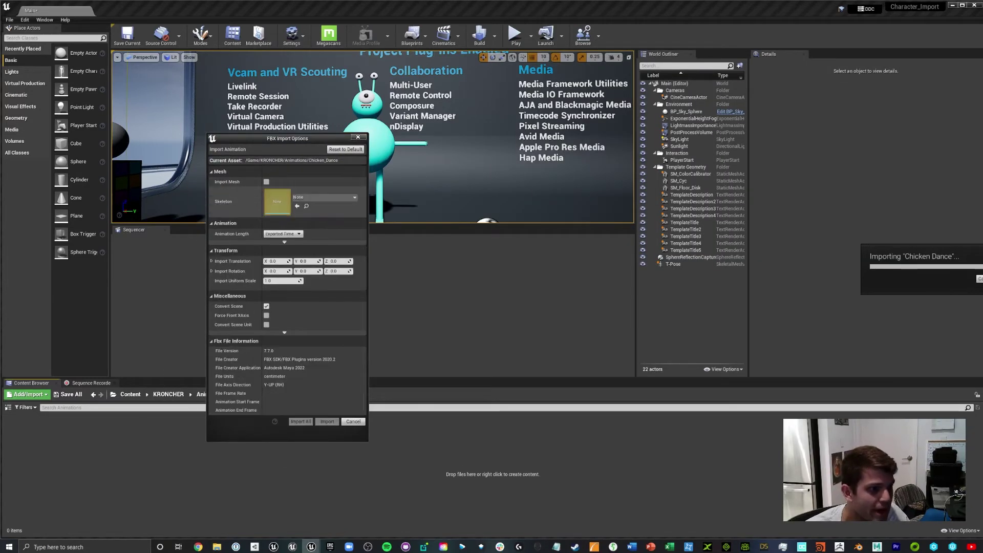
left_click(324, 197)
left_click(327, 297)
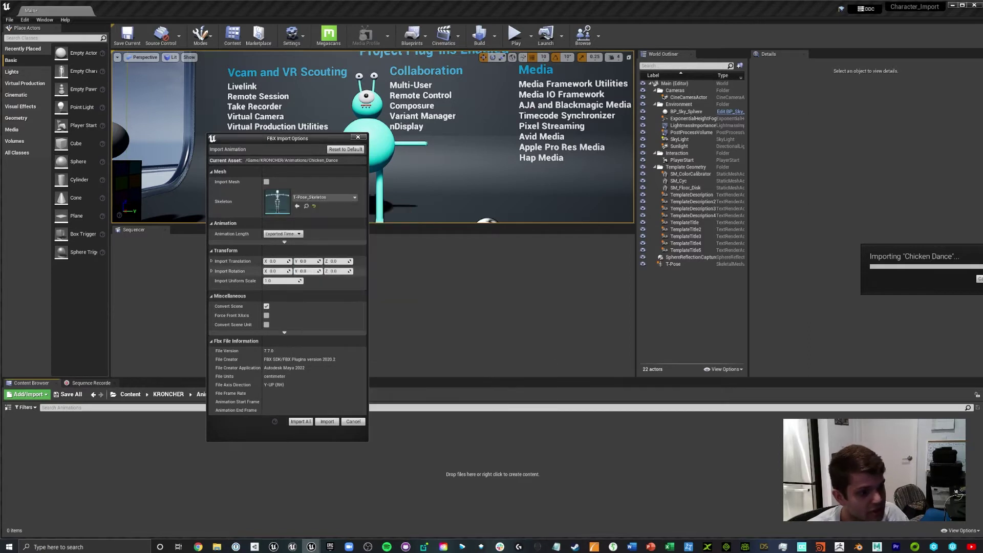
- Set the custom sample rate to 60 in the advanced animation options, import Chicken Dance, and close the message log
left_click(285, 332)
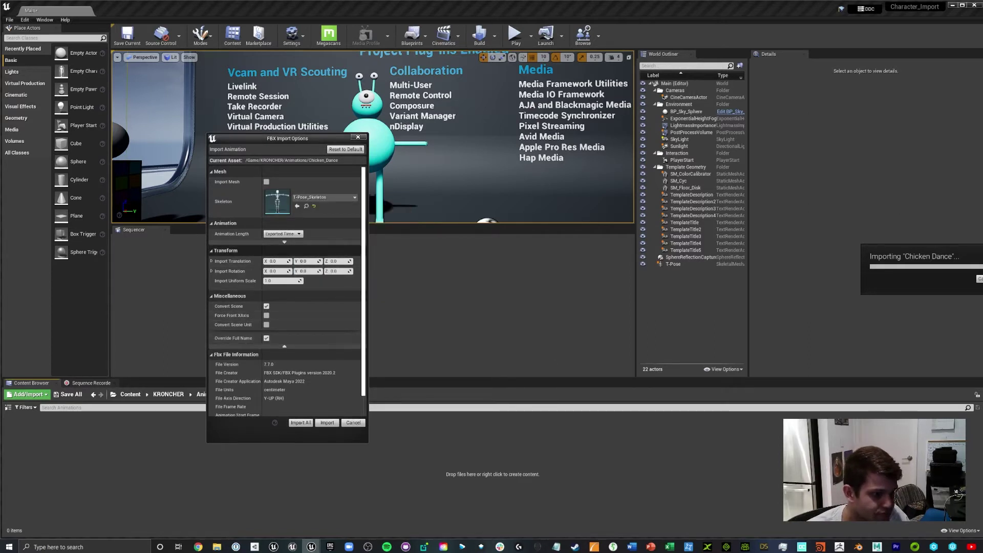
left_click(284, 241)
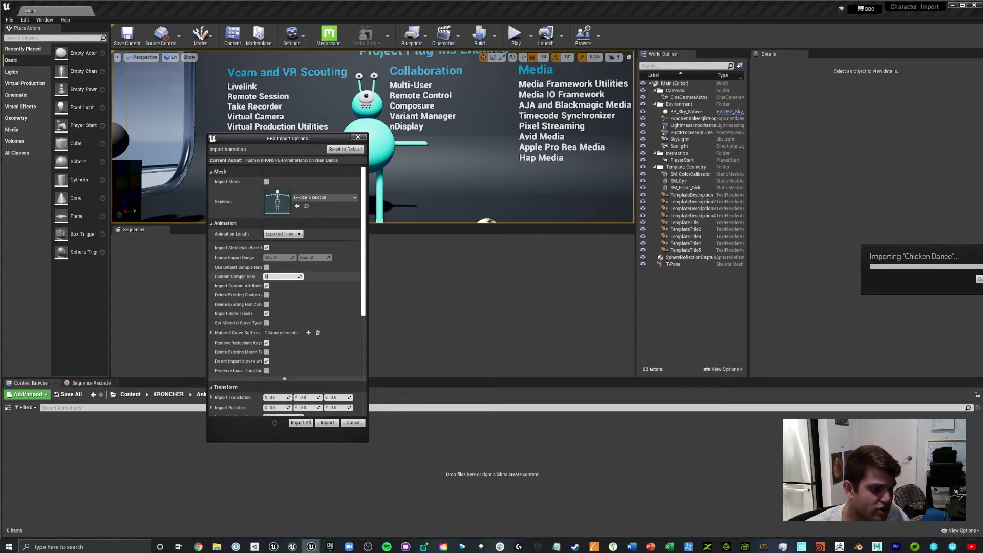
type("6")
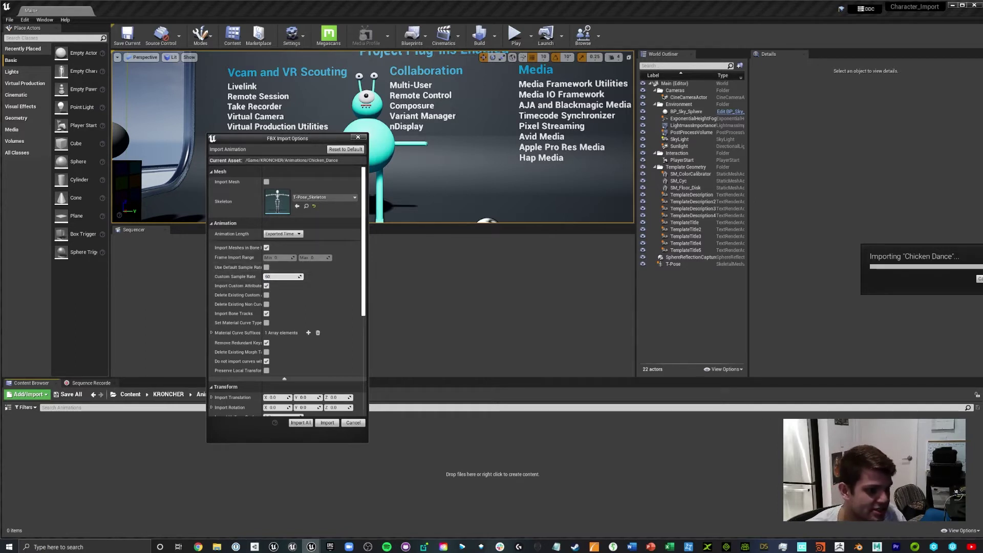
scroll(287, 247, "down", 5)
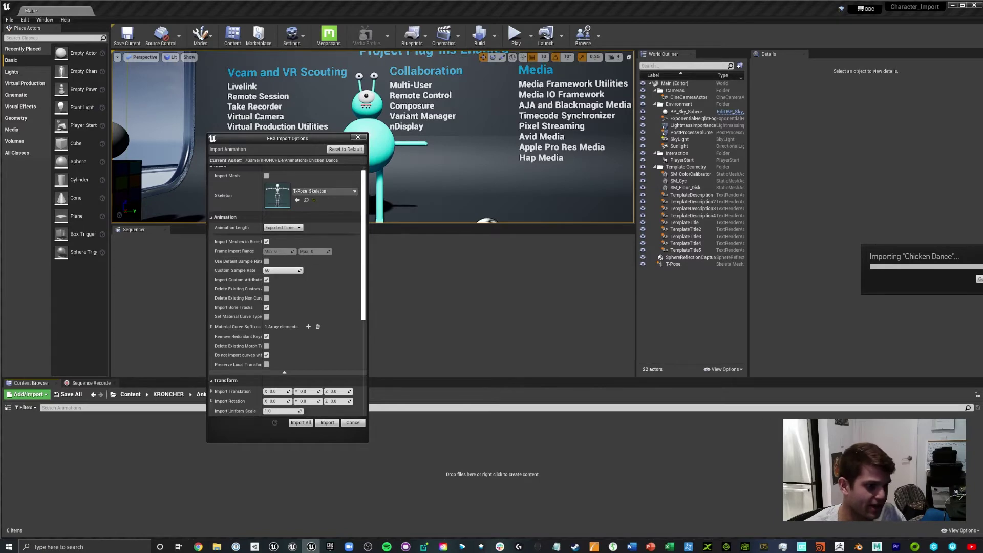
scroll(286, 256, "up", 5)
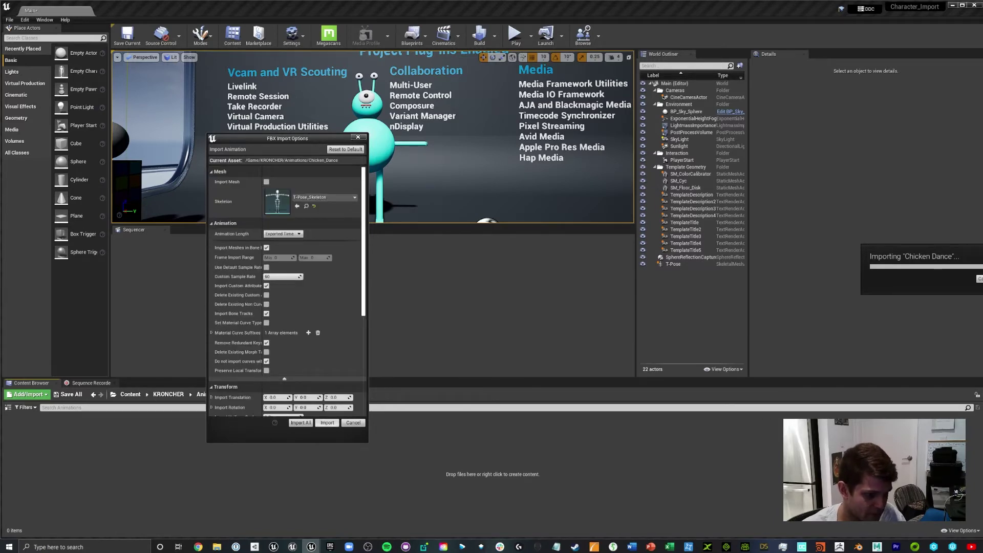
left_click(327, 423)
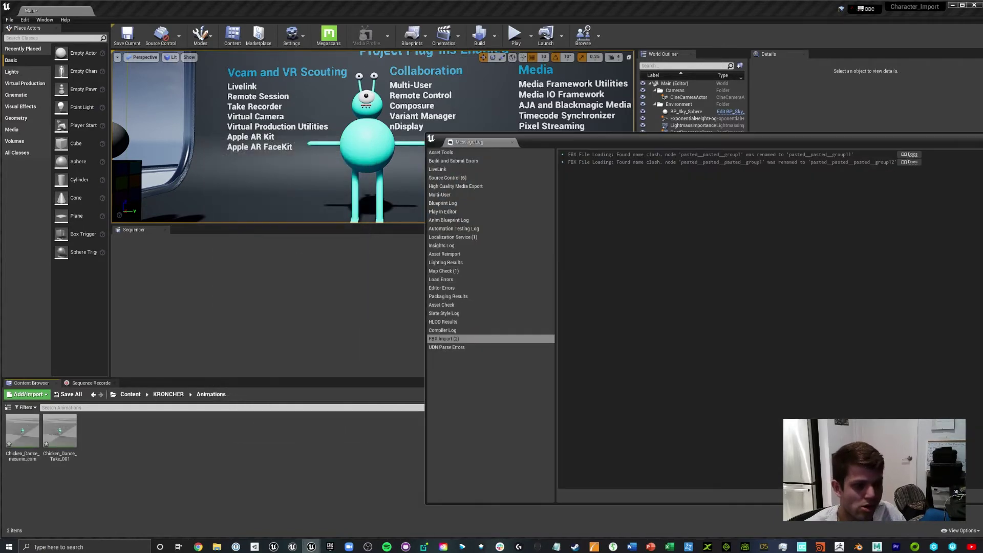
key("alt+F4")
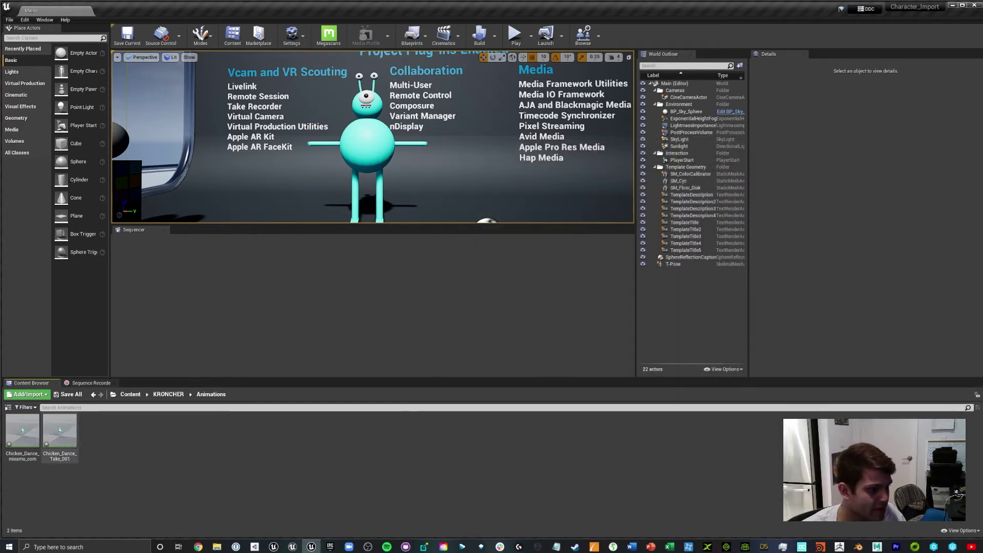
- Preview the imported Chicken_Dance_mixamo_com animation on the character up close, then close its editor
double_click(25, 435)
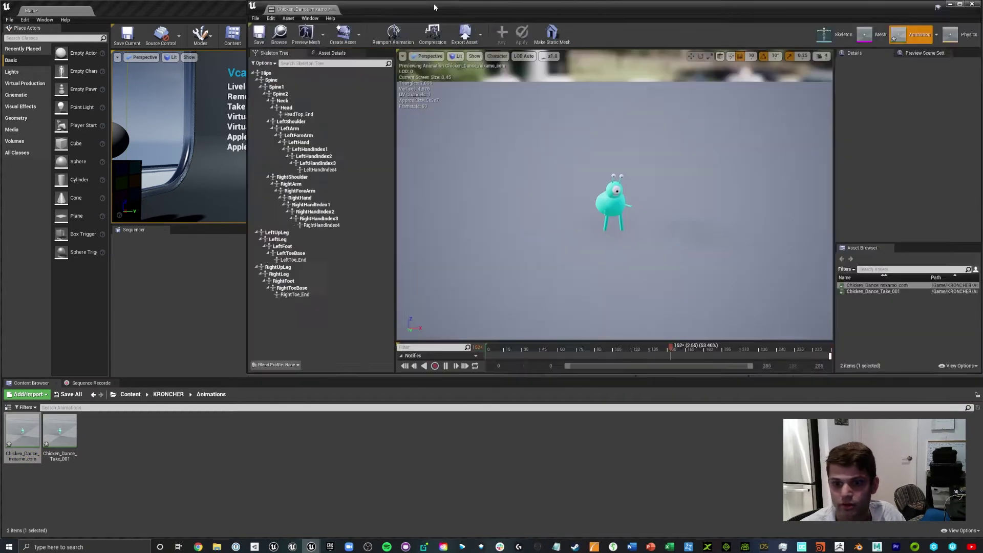
scroll(523, 200, "up", 2)
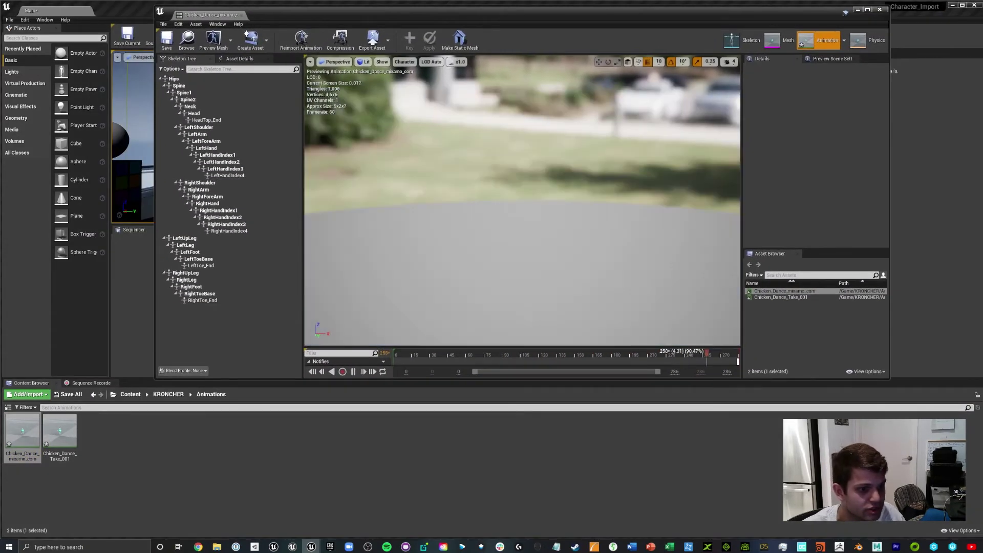
scroll(523, 201, "down", 4)
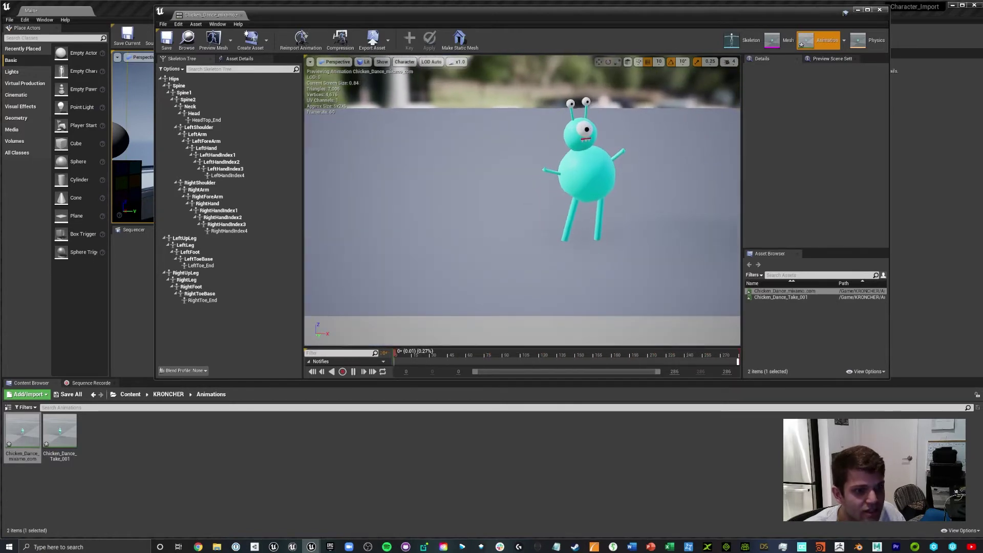
left_click(880, 9)
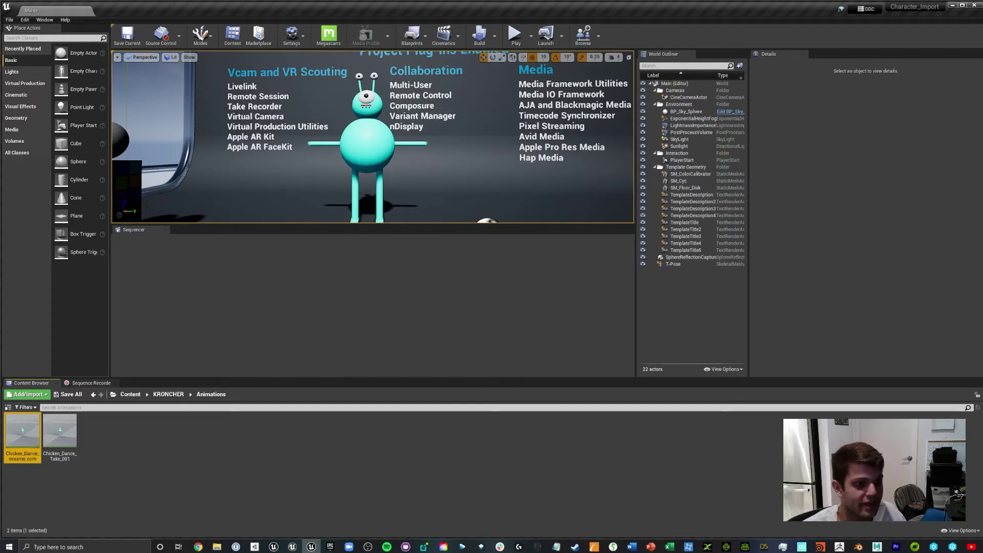
- Set the T-Pose character's animation mode to Use Animation Asset and assign Chicken_Dance_mixamo_com as the animation to play
left_click(368, 146)
right_click_drag(367, 146, 368, 157)
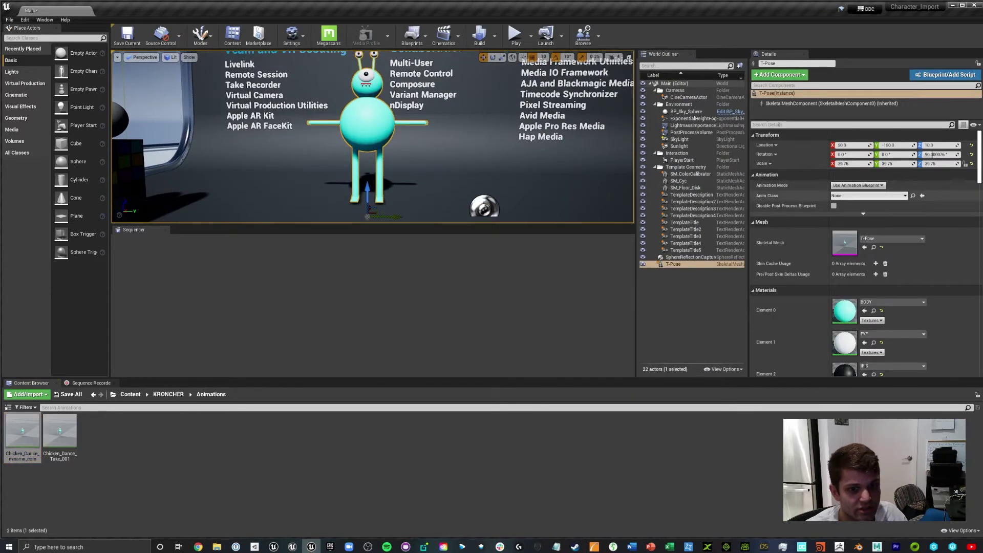
left_click(858, 185)
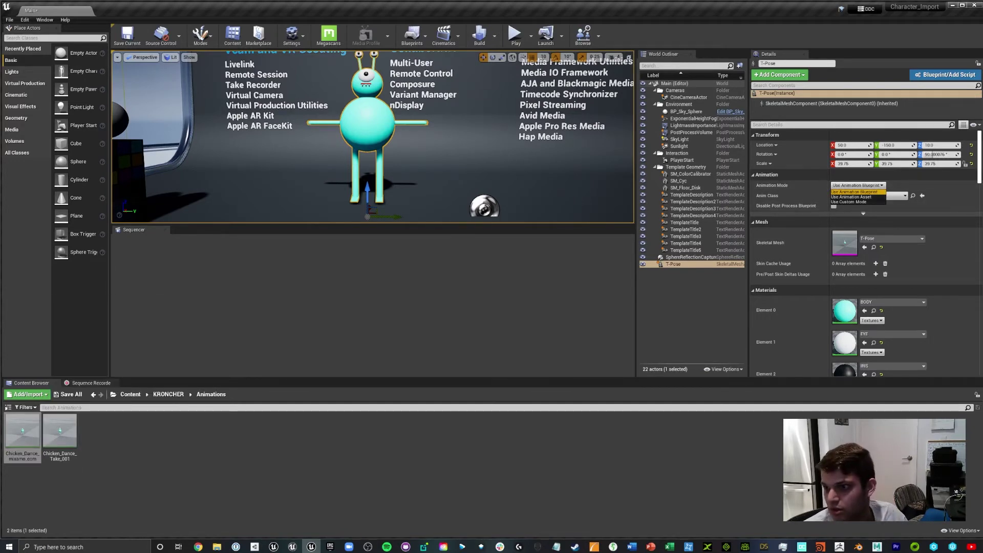
left_click(851, 196)
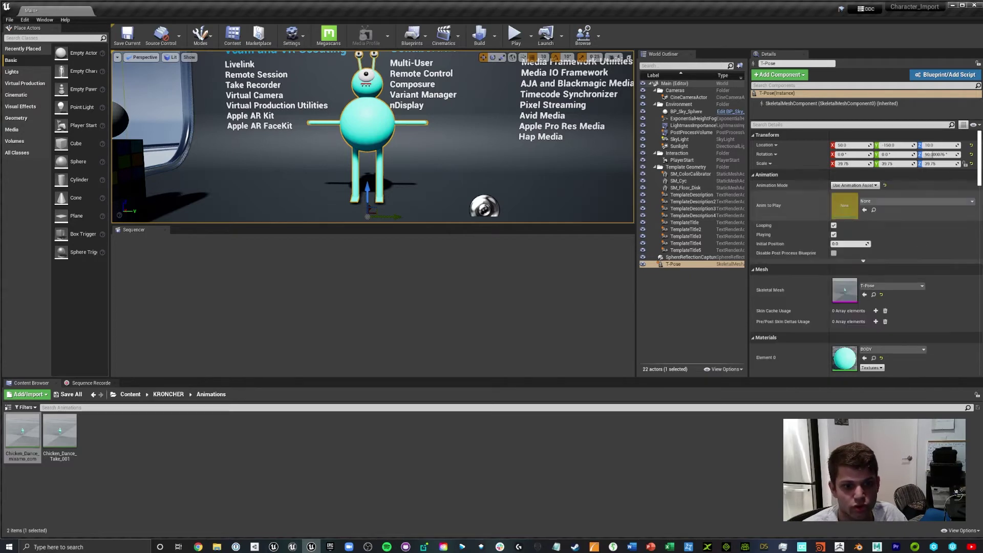
left_click(886, 202)
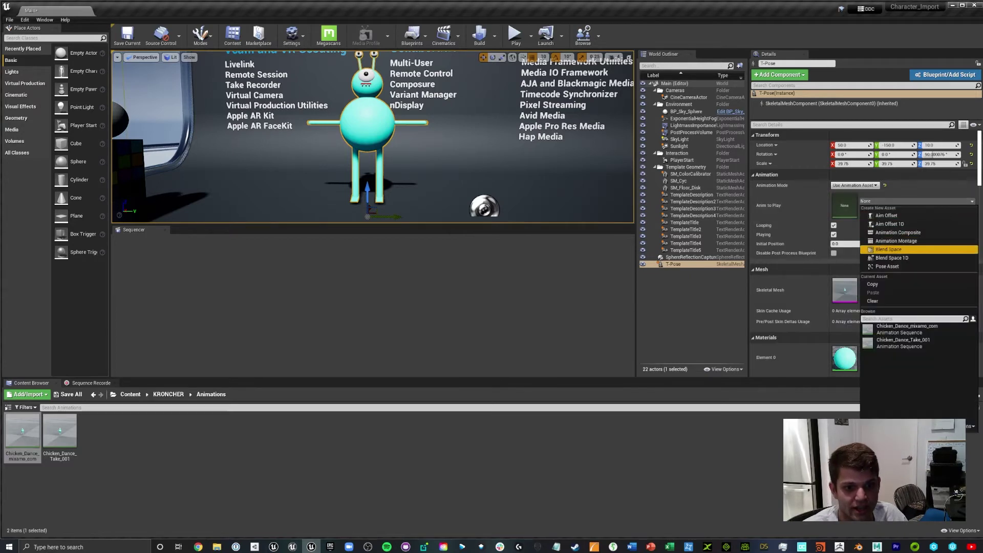
left_click(907, 328)
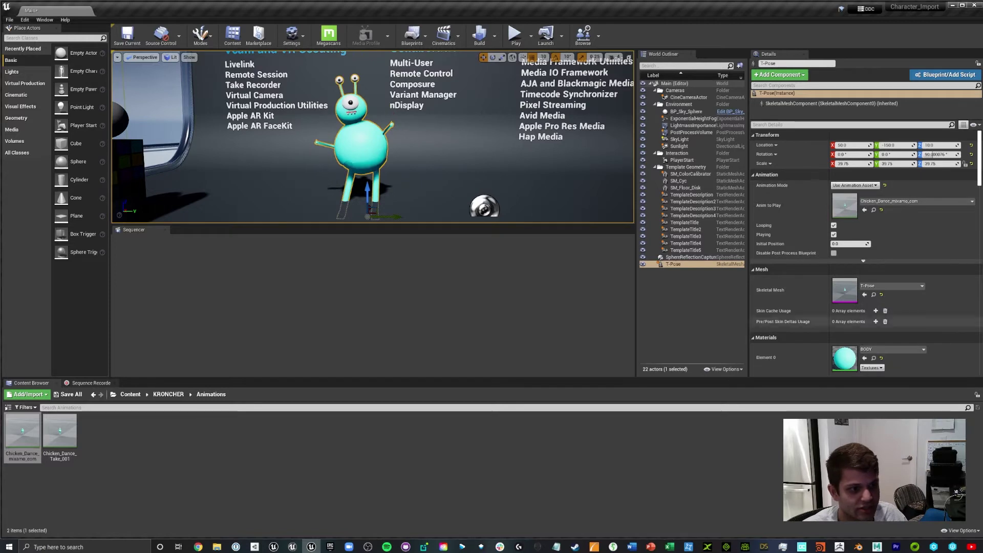
- Play the level to check the character's dance, then stop the play session
left_click(515, 36)
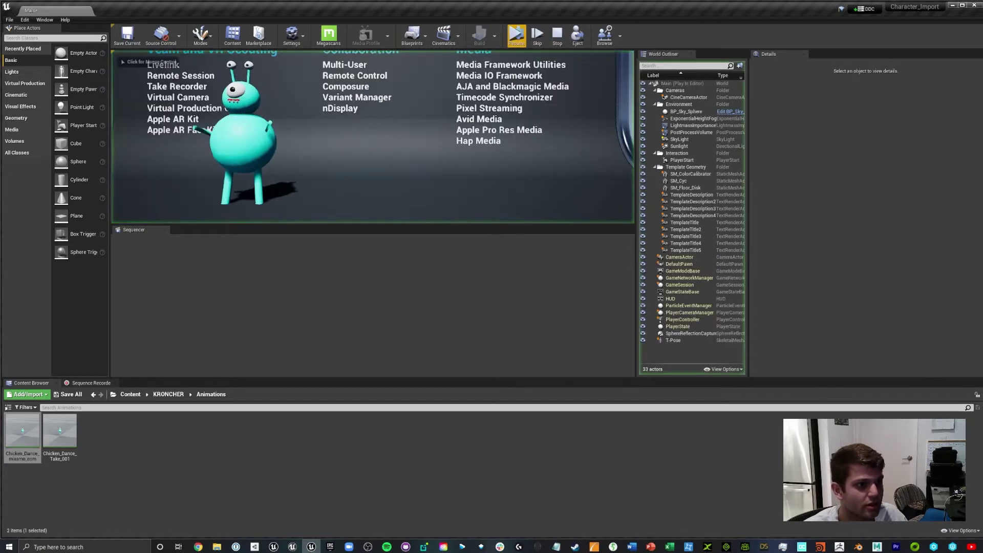
left_click(516, 36)
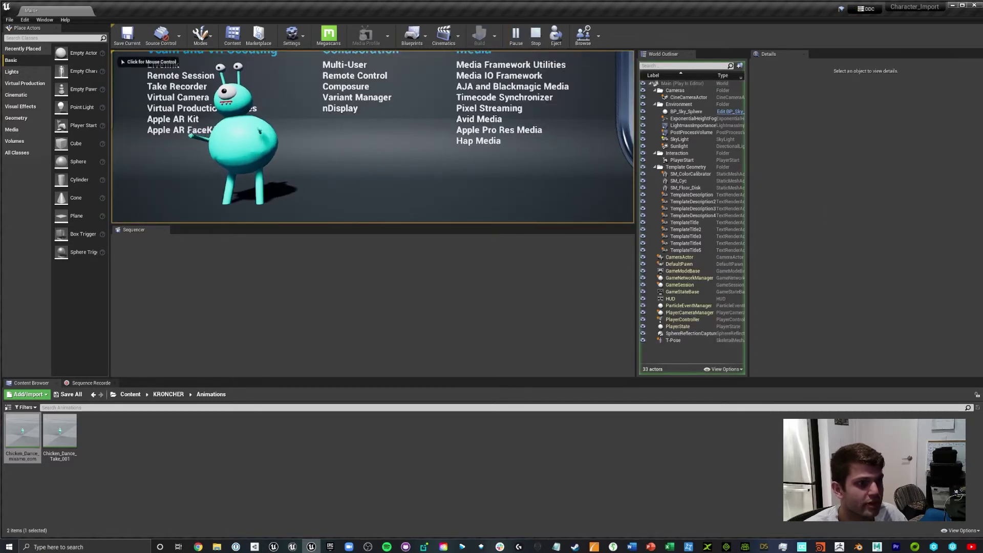
key("Escape")
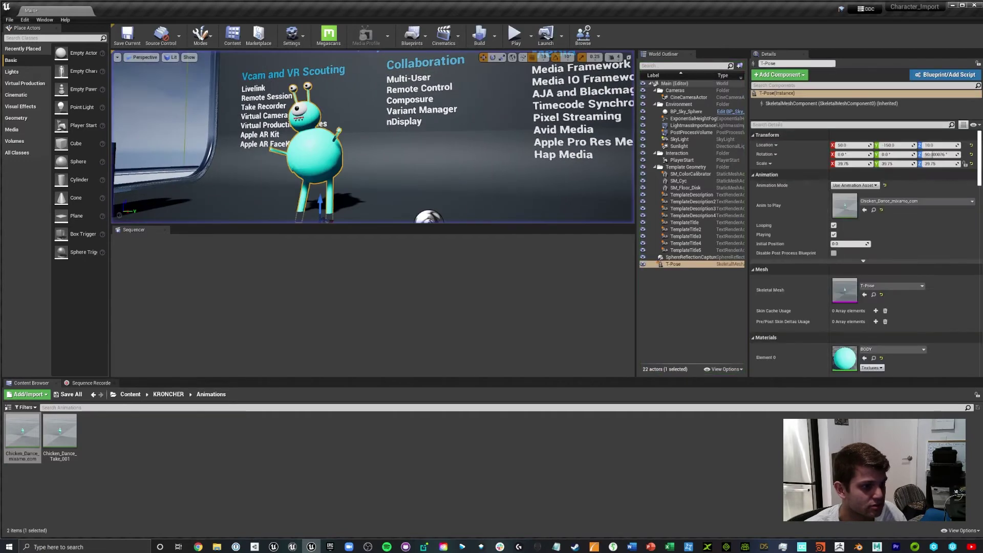
- Raise the character to a Z location of 30, then play the level and watch the dance from several viewpoints before stopping
left_click_drag(322, 181, 323, 188)
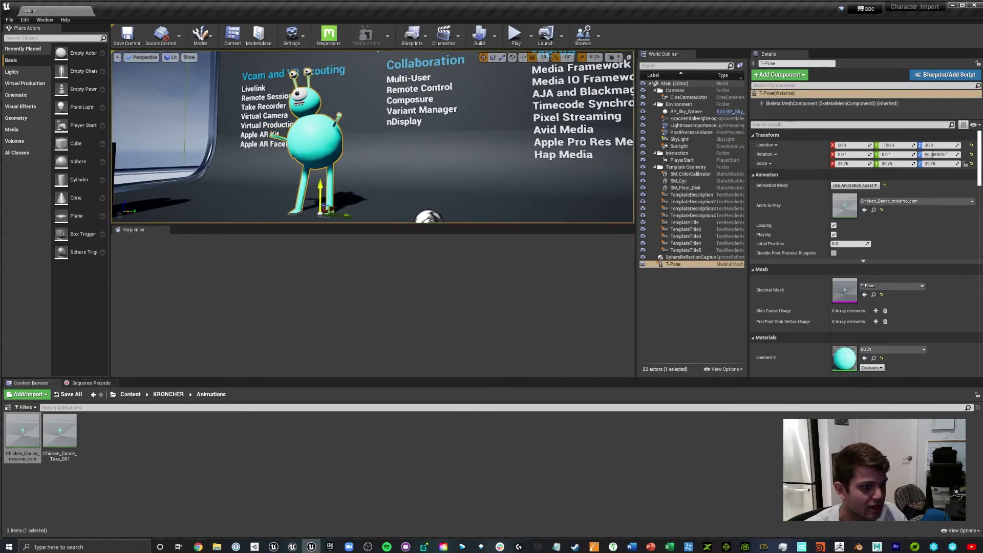
left_click(515, 41)
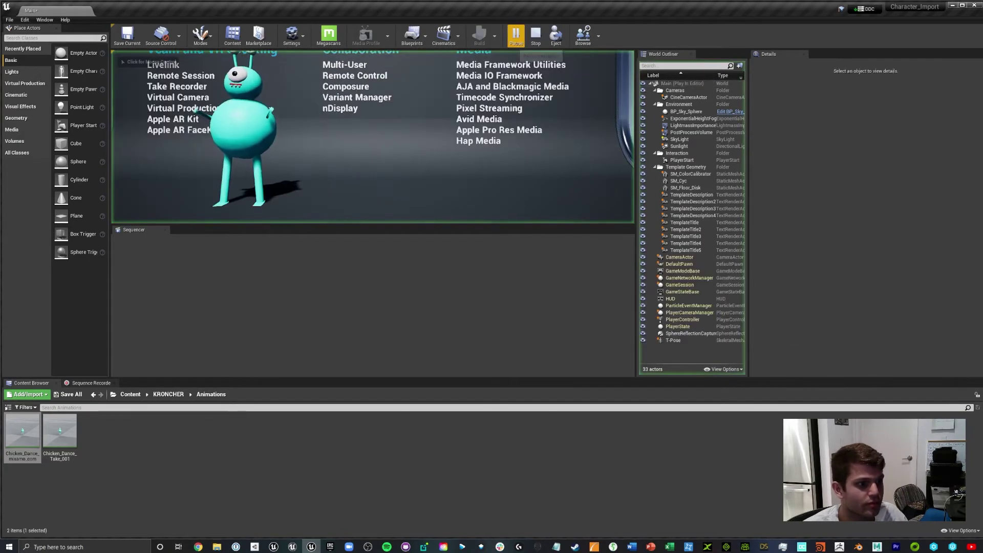
key("a")
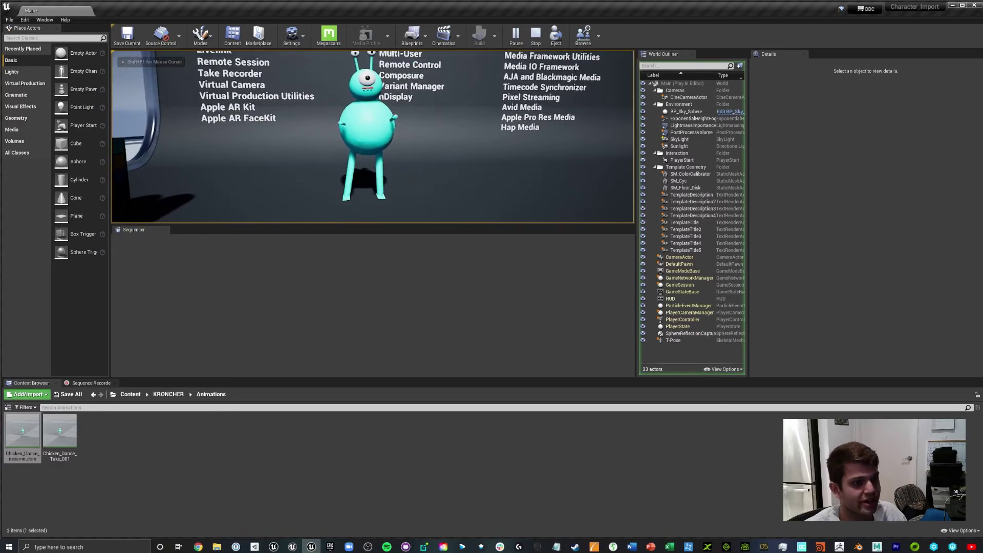
key("s")
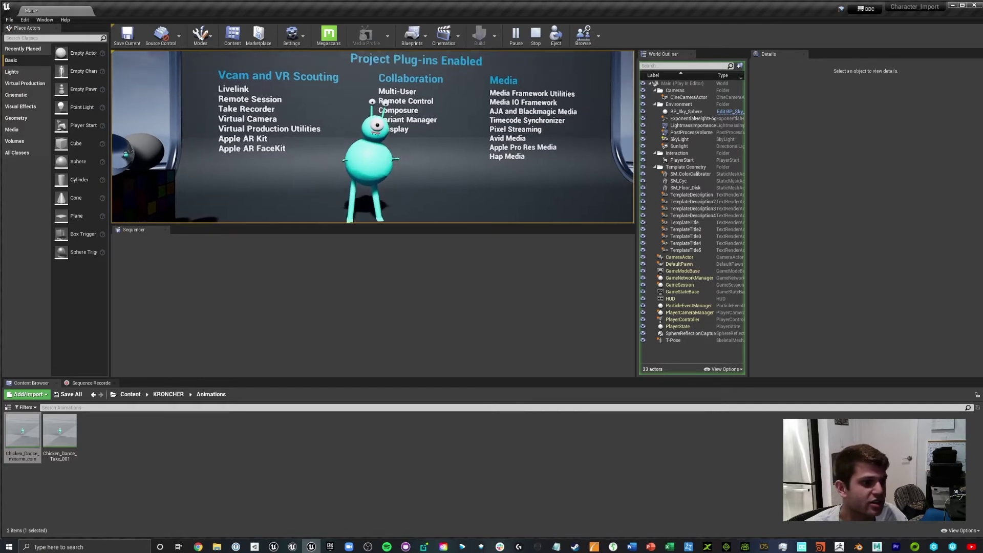
key("d")
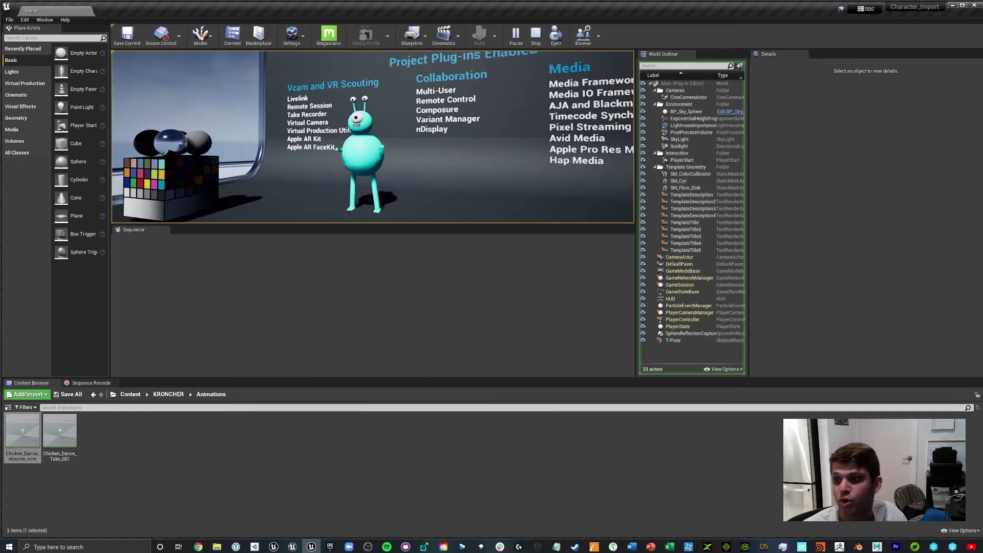
key("Escape")
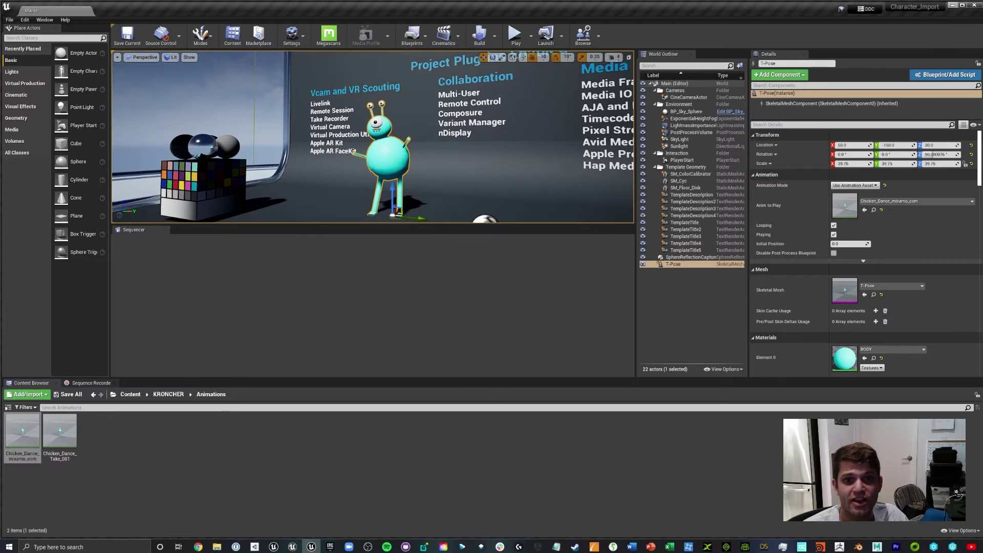
- Browse the Desktop folder in File Explorer and select the Sc1_Sh1_2Char00 file
left_click(216, 547)
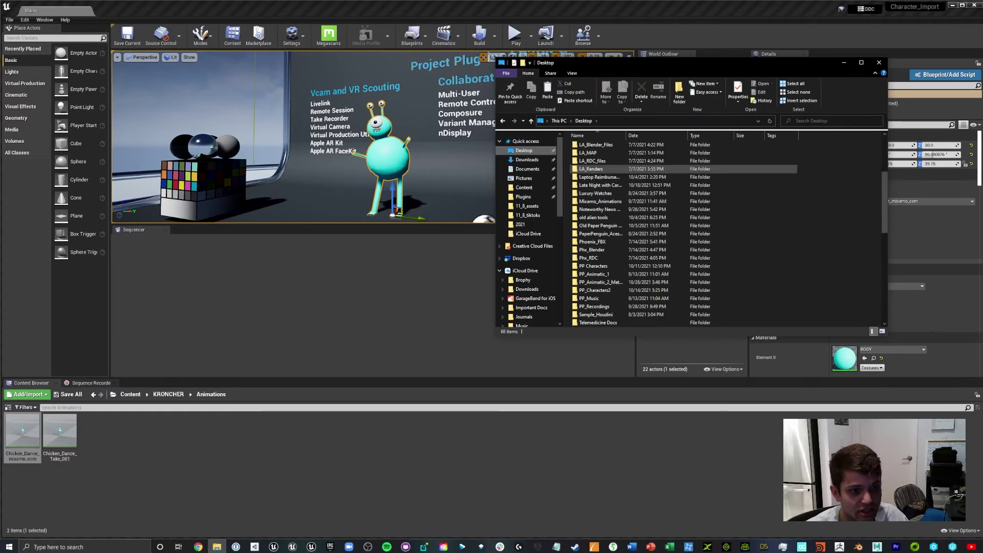
scroll(666, 245, "up", 4)
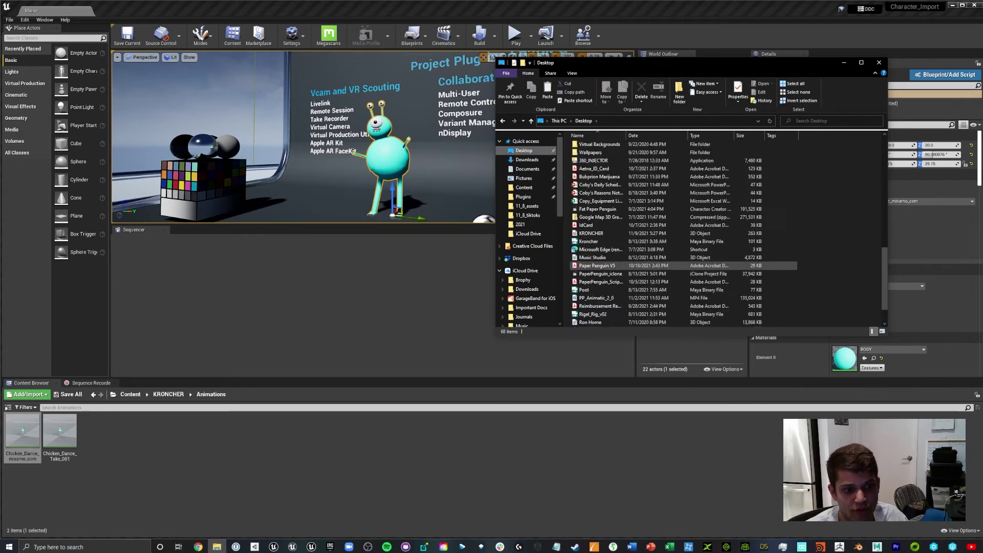
scroll(666, 241, "down", 4)
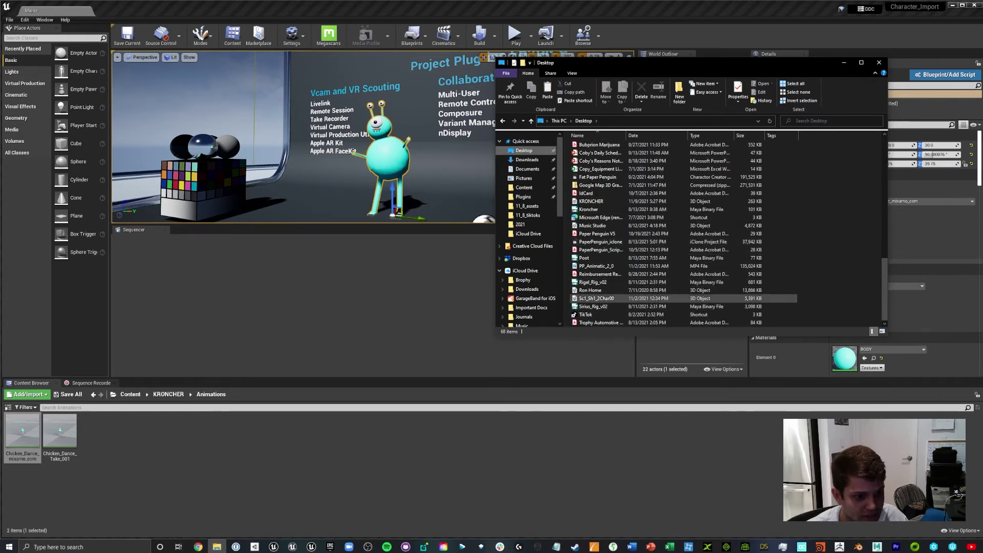
left_click(597, 299)
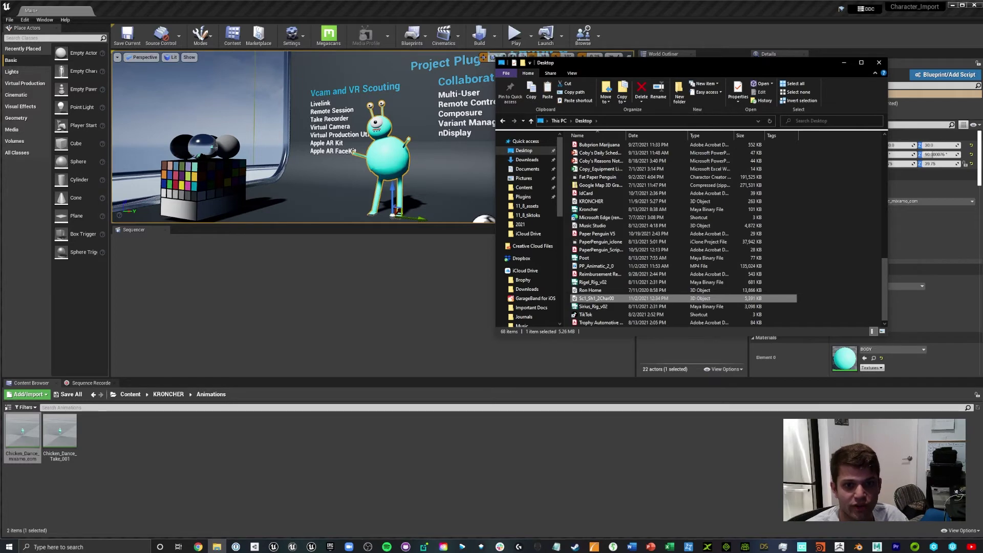
- Switch to Mixamo in the browser, preview Booty Hip Hop Dance on the Kroncher character, and minimize the browser
left_click(953, 6)
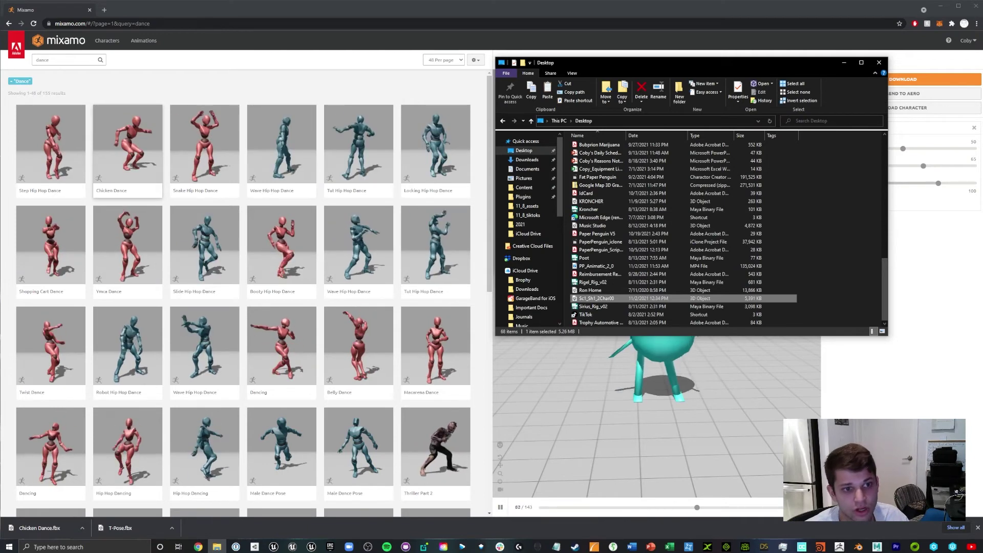
left_click(844, 63)
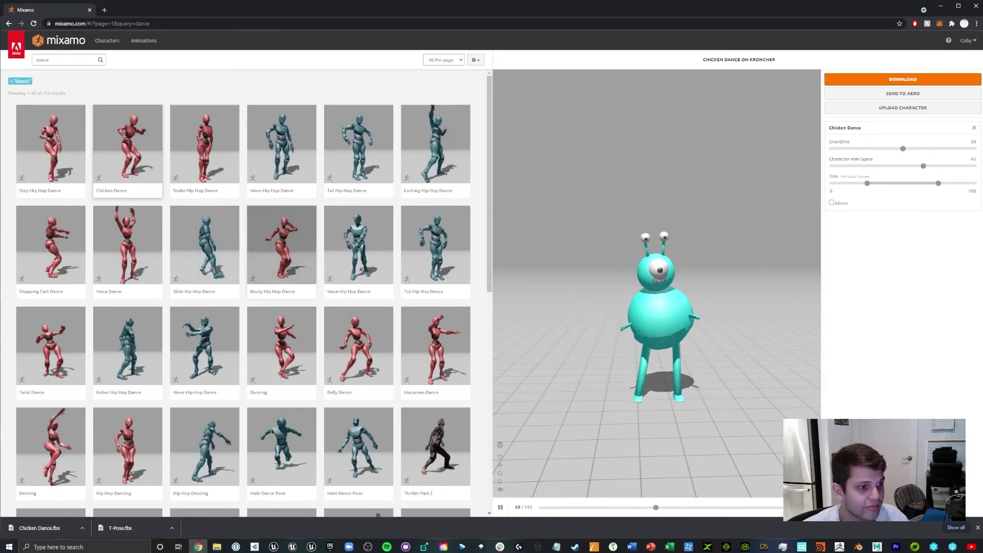
left_click(282, 246)
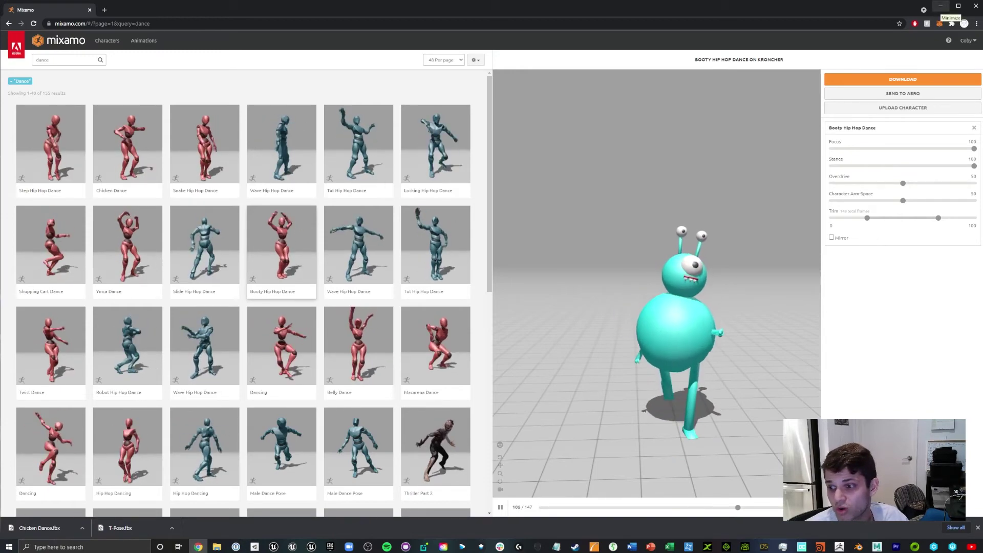
left_click(940, 6)
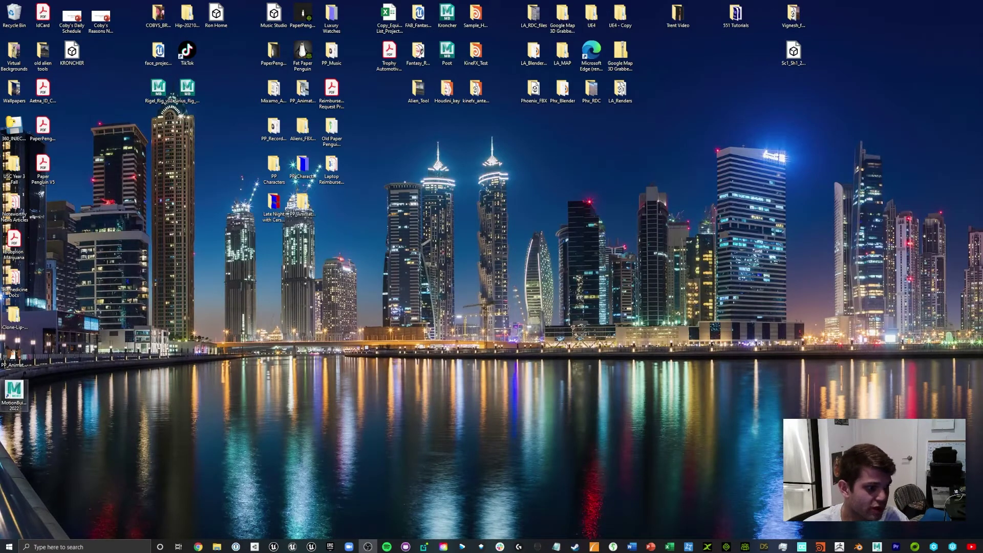
- Launch MotionBuilder 2022 and open the T-Pose file from Downloads with the default open options
left_click(14, 395)
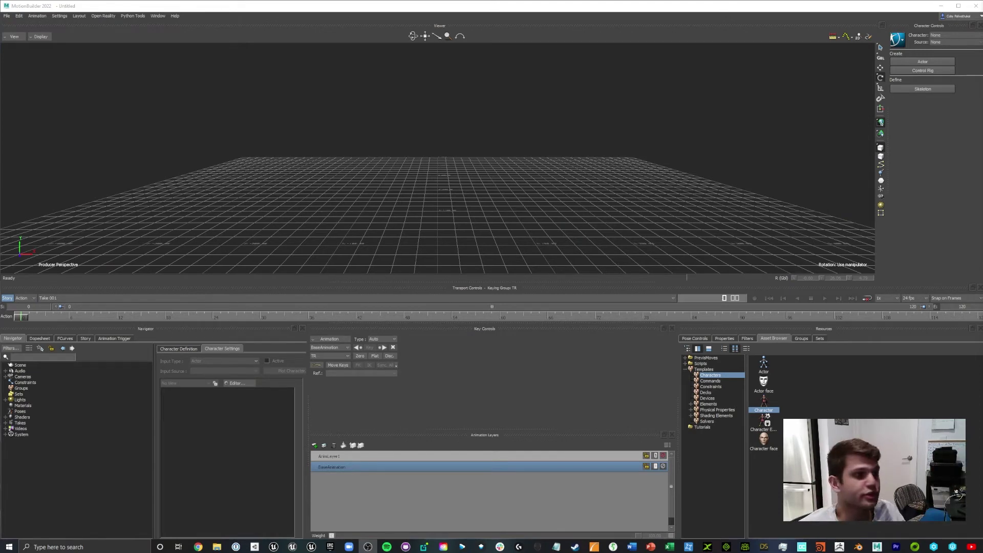
left_click(6, 15)
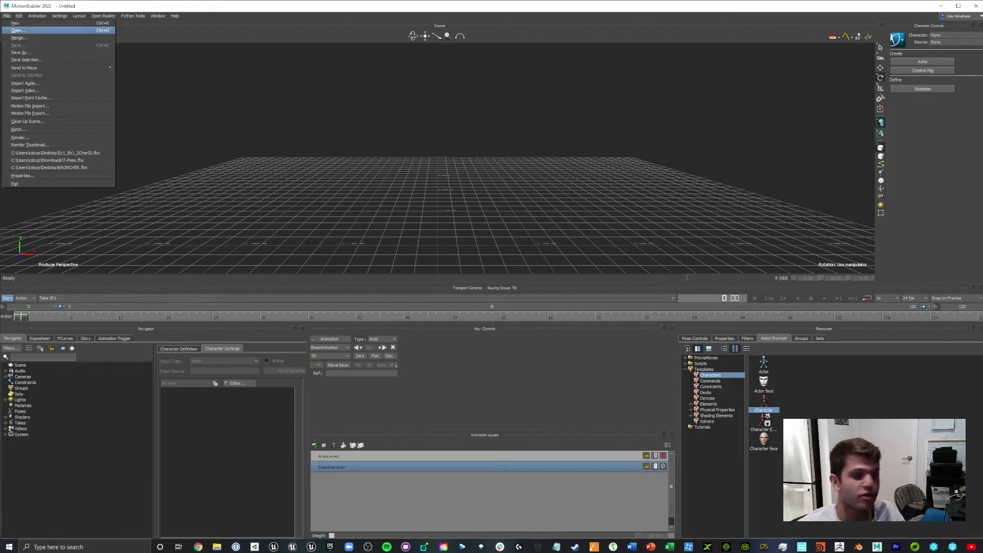
left_click(19, 30)
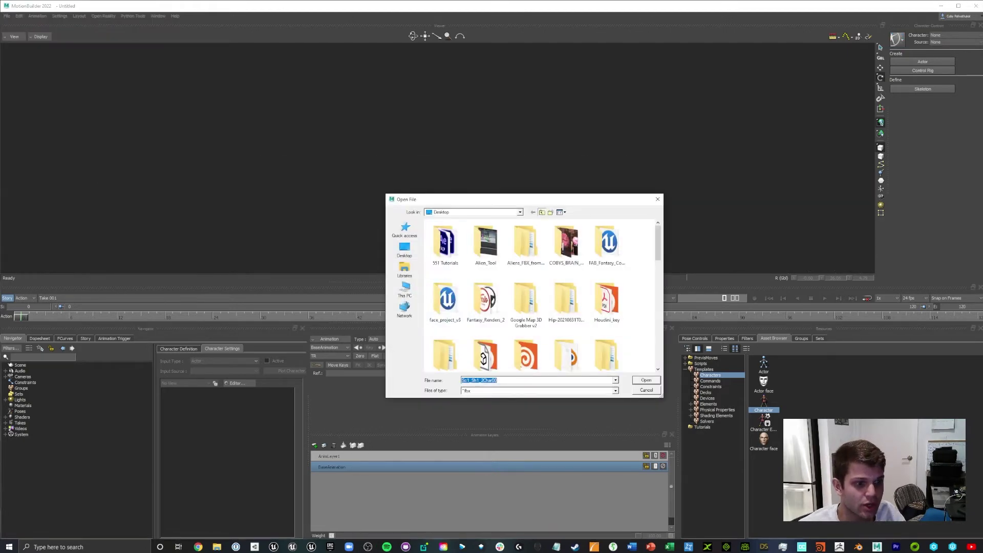
left_click(542, 212)
double_click(546, 259)
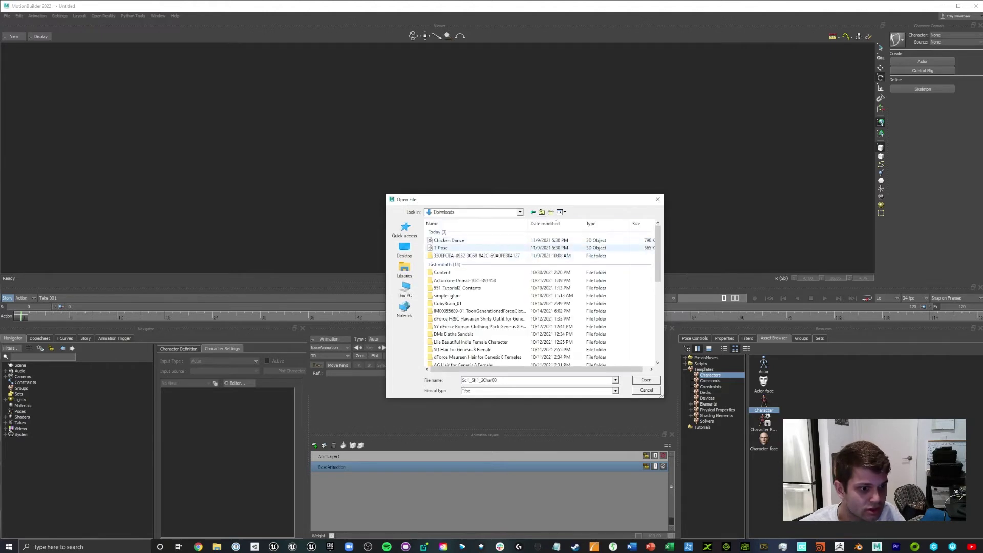
left_click(446, 248)
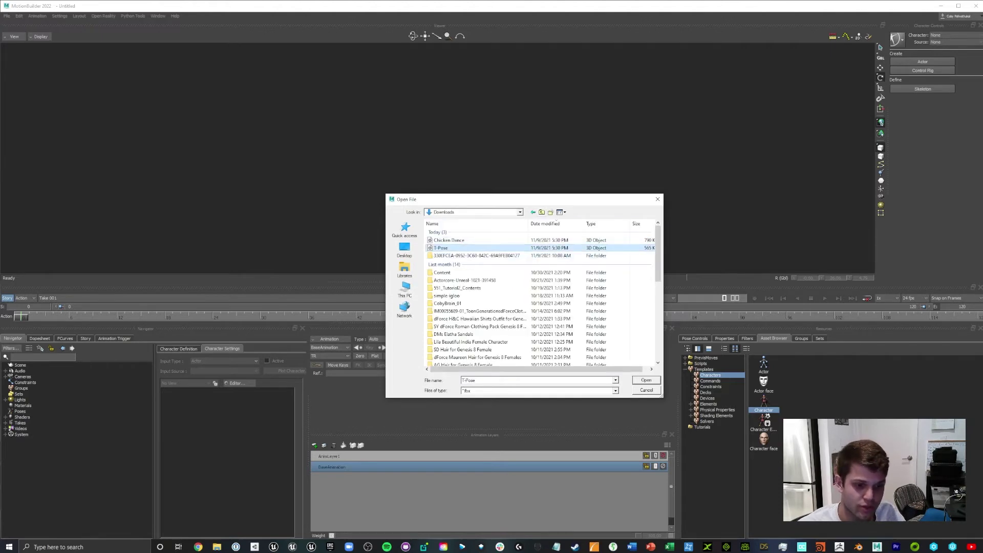
left_click(646, 380)
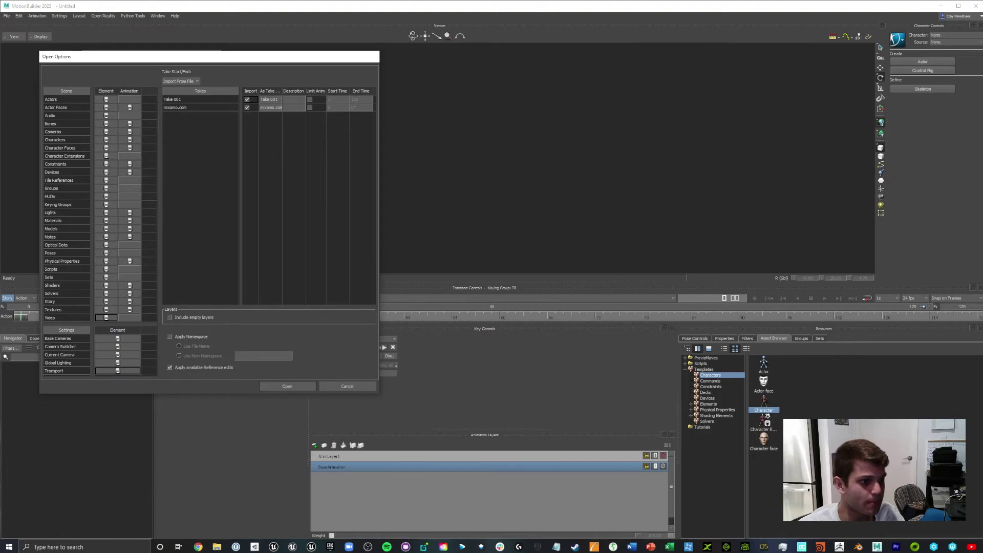
left_click(287, 386)
key("Return")
- Examine the small T-Pose alien and its joint markers on the grid from near and far
scroll(438, 204, "up", 4)
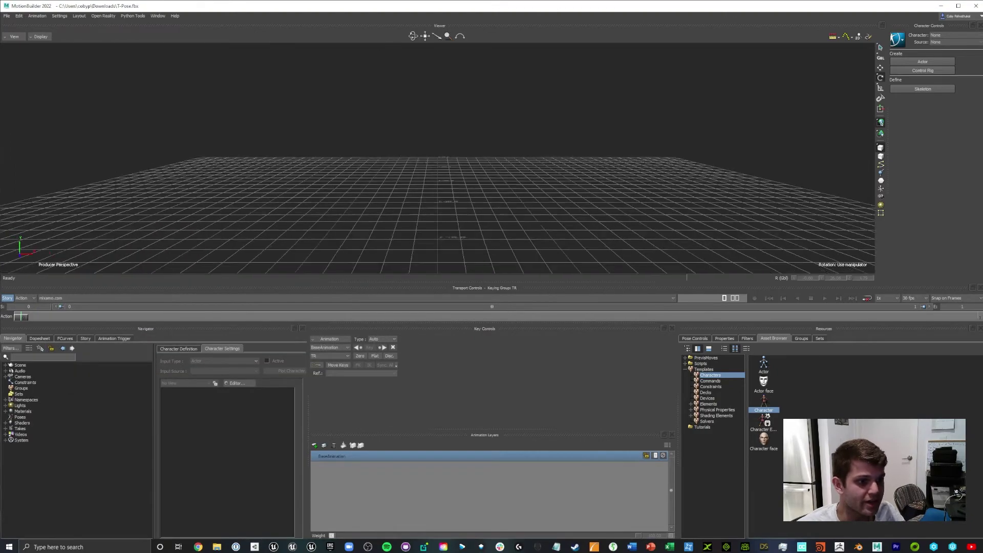
left_click_drag(438, 260, 450, 169, "shift")
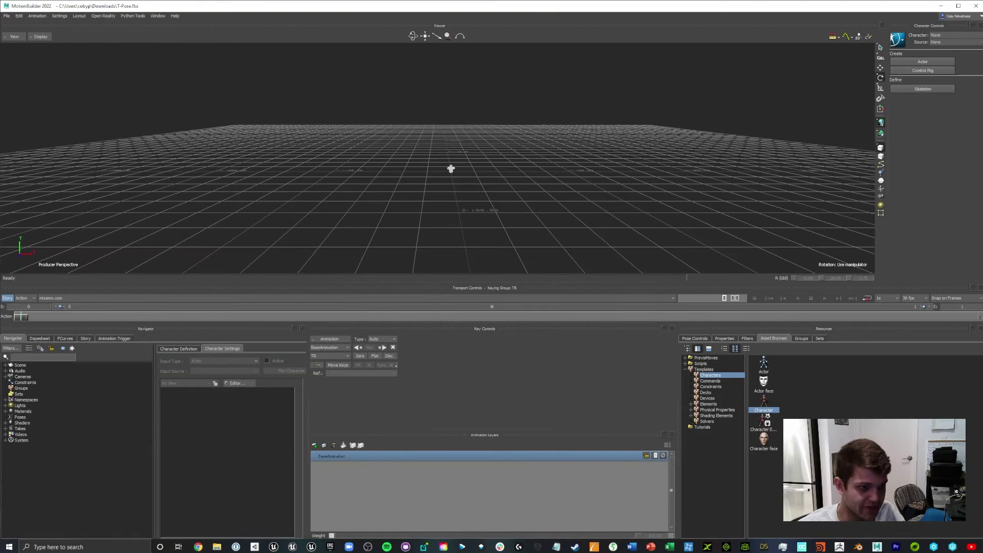
scroll(449, 169, "up", 8)
left_click_drag(498, 205, 464, 200, "shift")
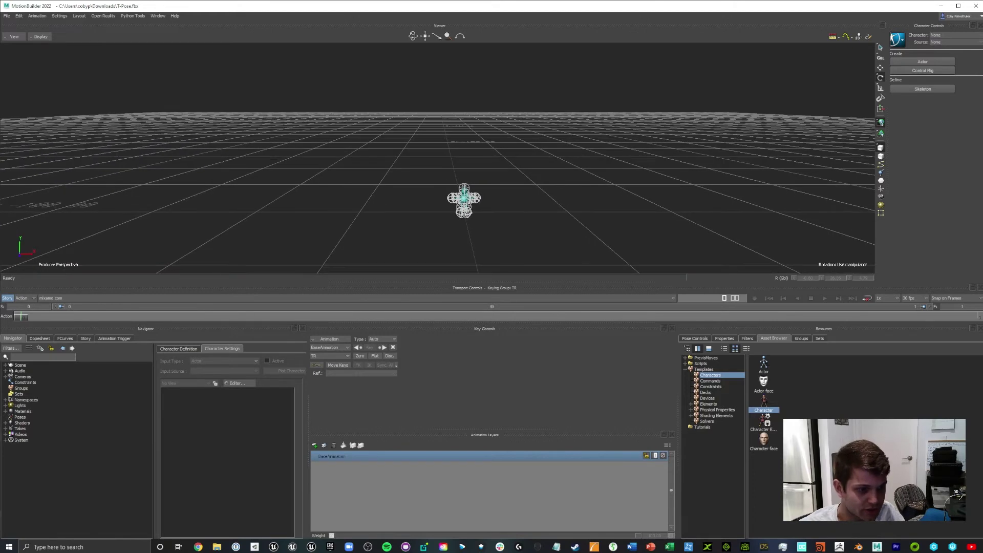
scroll(464, 200, "up", 2)
left_click_drag(484, 233, 406, 169, "shift")
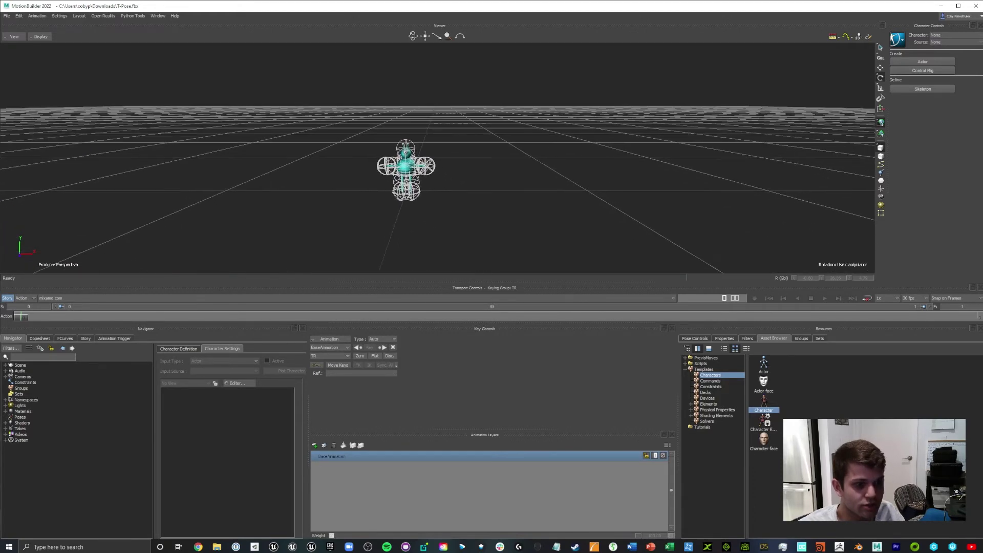
scroll(406, 169, "up", 8)
scroll(438, 159, "down", 2)
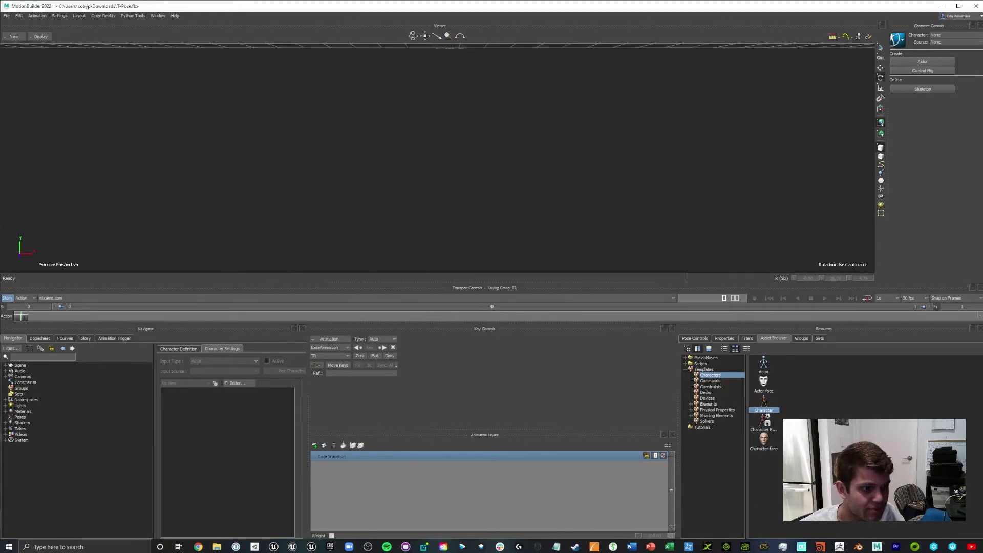
scroll(438, 159, "down", 7)
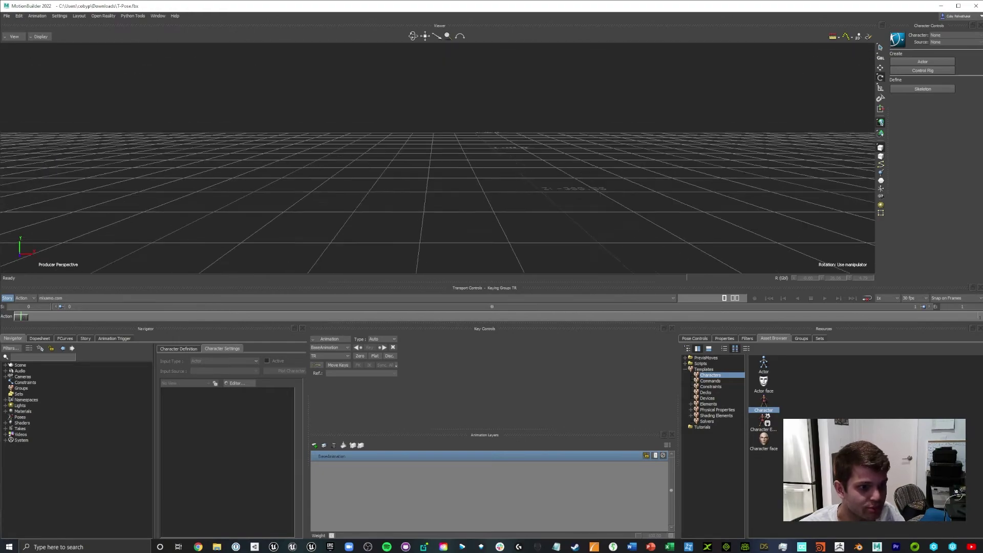
scroll(494, 259, "down", 5)
left_click_drag(454, 189, 410, 173, "shift")
scroll(443, 156, "up", 6)
scroll(442, 155, "down", 4)
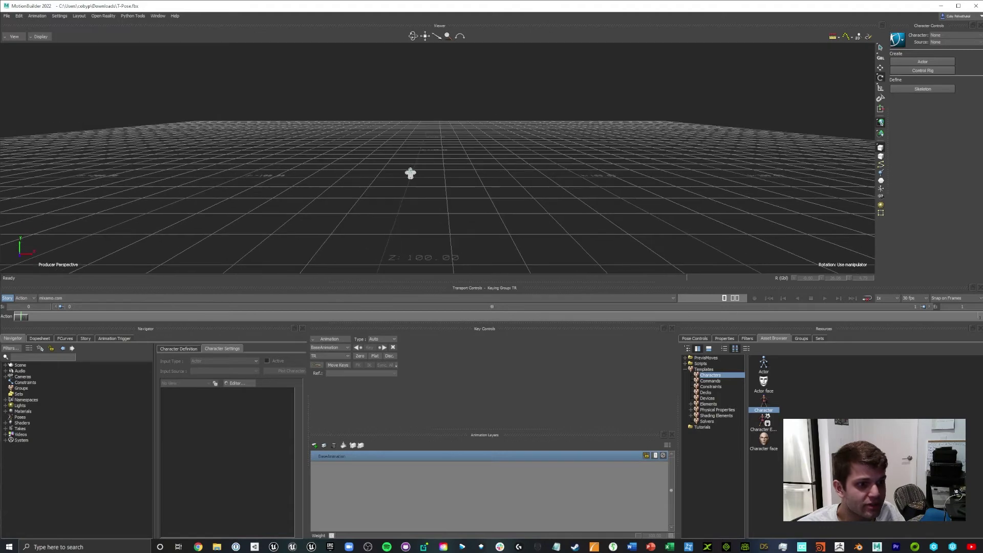
- Merge the Sc1_Sh1_2Char00 file from the Desktop into the scene with the default merge options
left_click(7, 16)
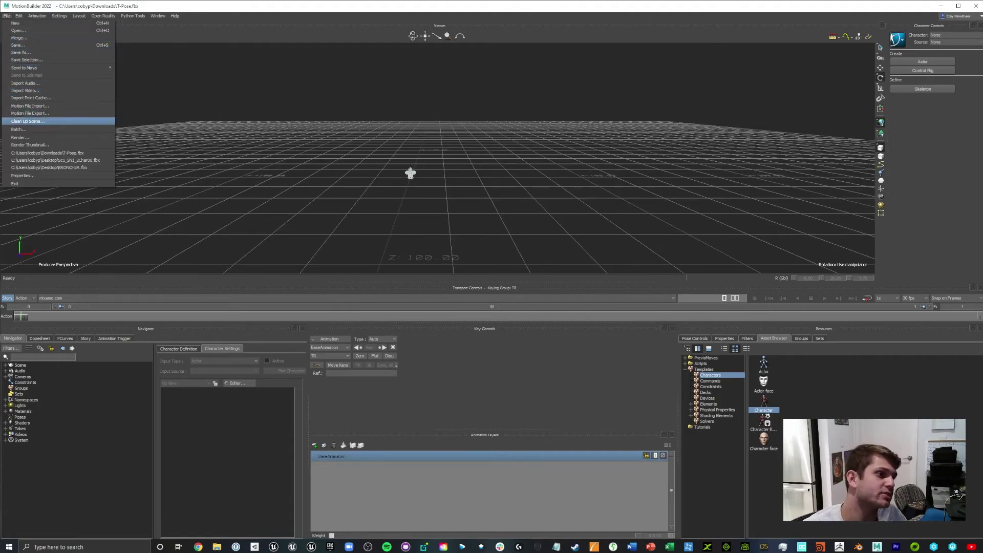
key("Up")
key("Return")
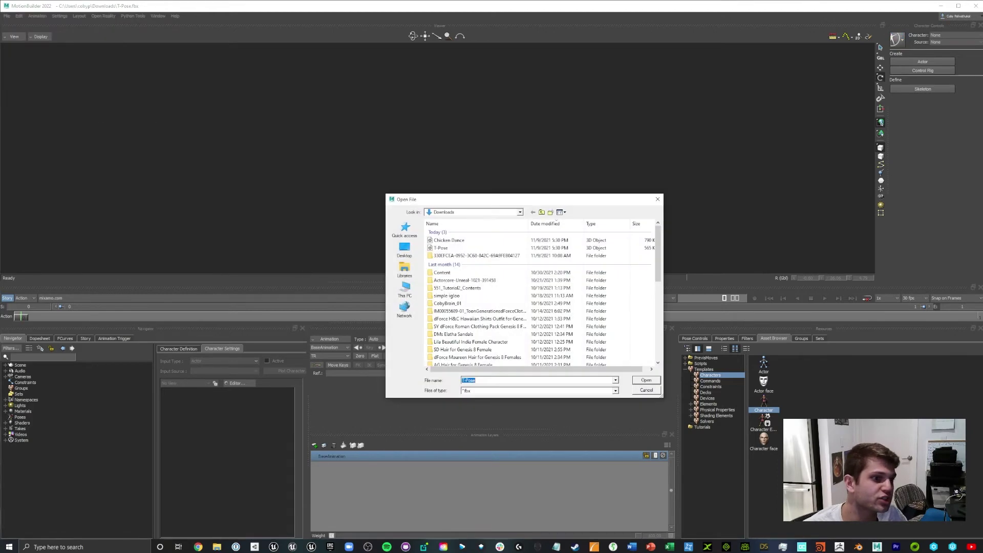
left_click(405, 249)
scroll(554, 302, "down", 10)
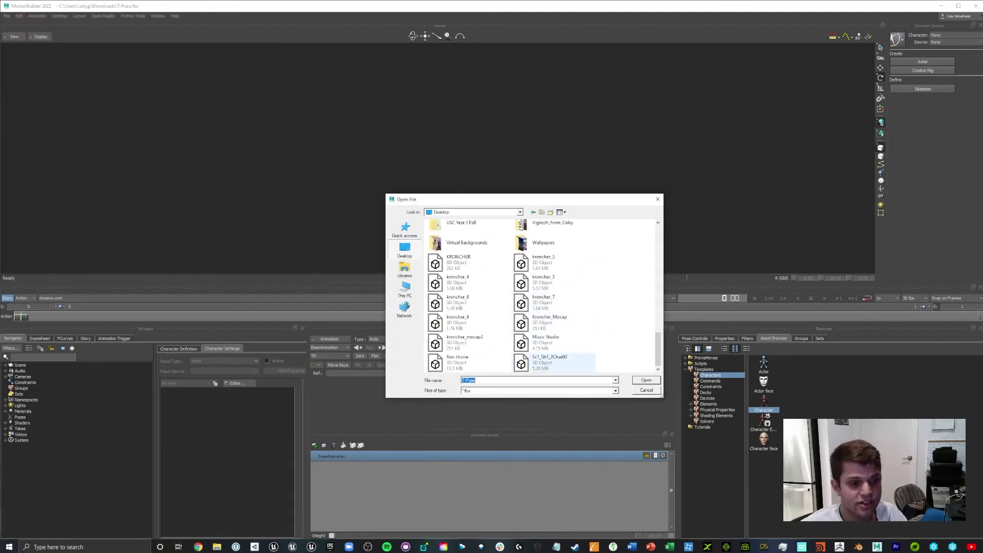
left_click(549, 362)
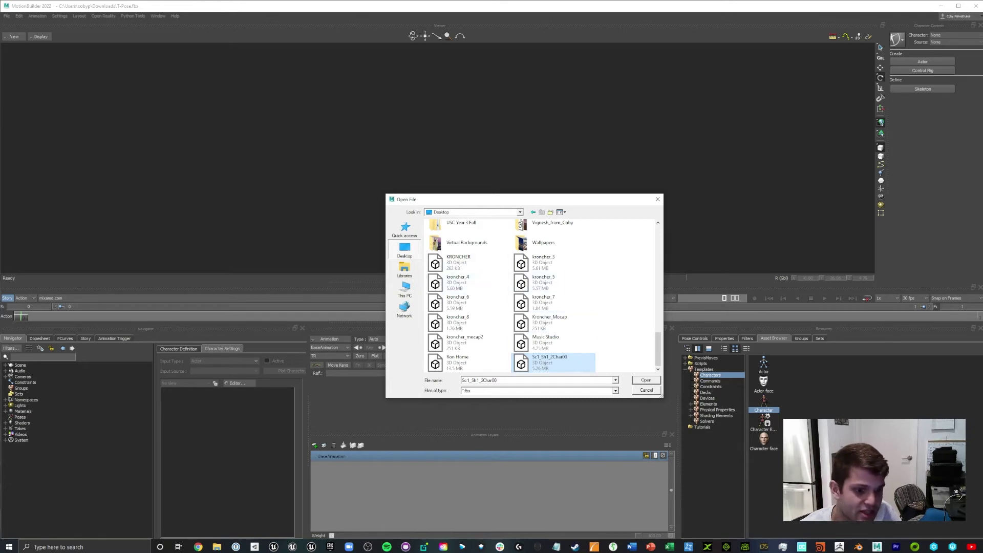
left_click(646, 380)
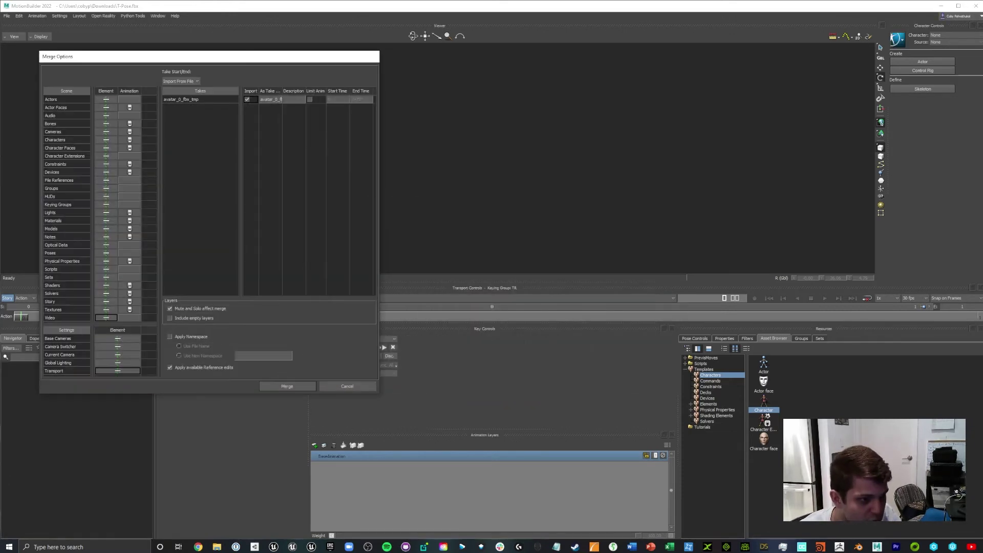
key("Return")
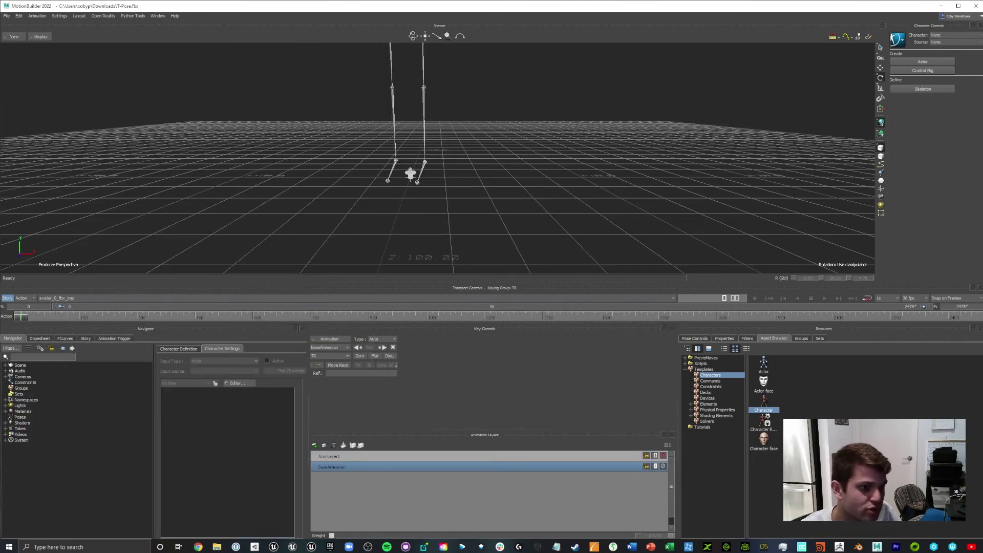
- Compare the size and placement of the merged motion-capture skeleton with the small alien between its feet
scroll(438, 158, "down", 5)
scroll(438, 158, "up", 6)
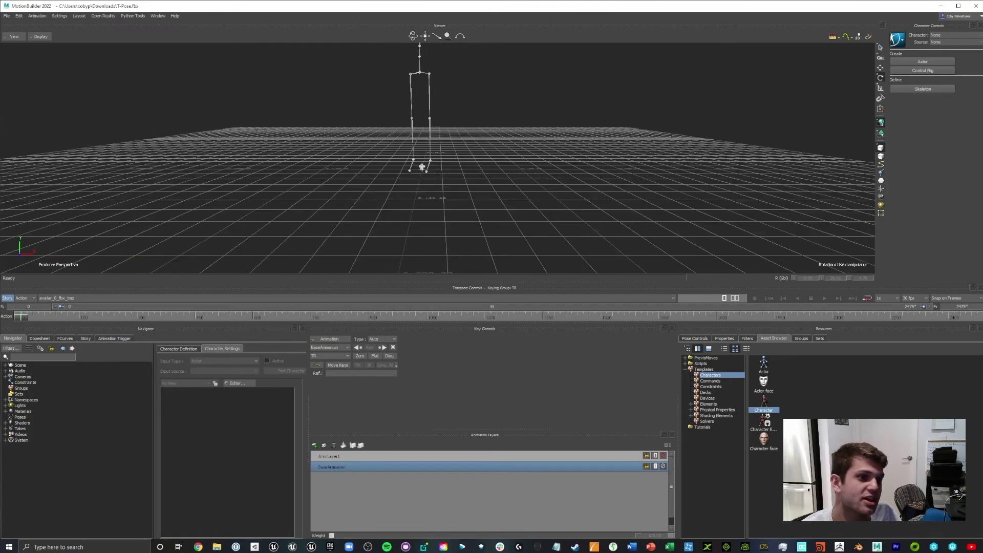
left_click_drag(437, 123, 466, 126, "shift")
scroll(438, 158, "up", 8)
left_click_drag(512, 226, 379, 107, "shift")
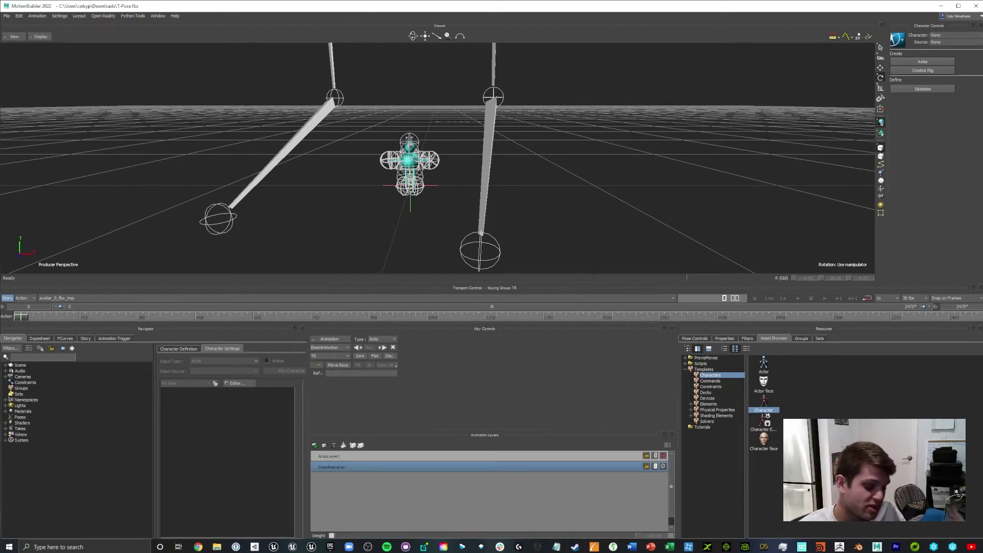
left_click_drag(379, 107, 431, 54, "shift")
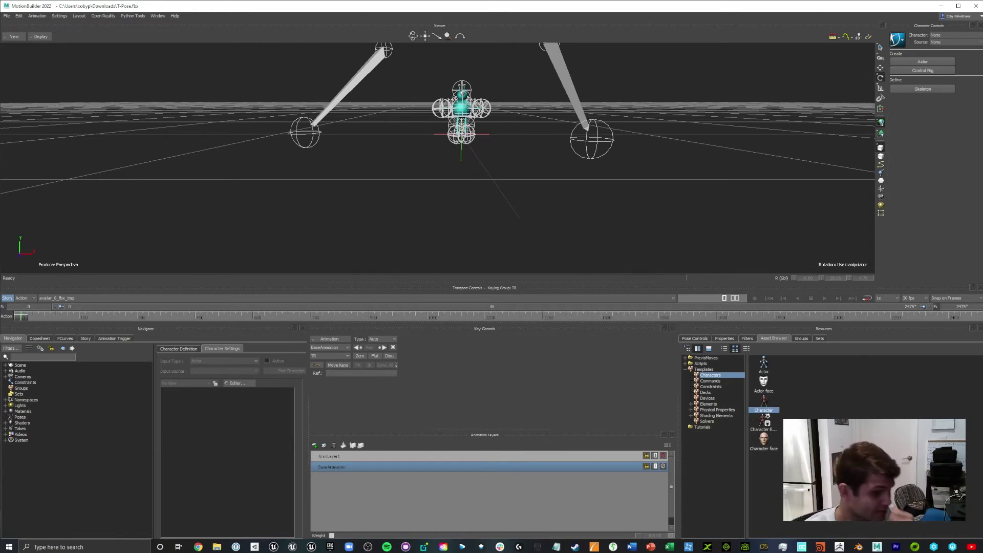
mouse_move(440, 180)
left_mouse_down("shift")
mouse_move(440, 56)
mouse_move(441, 175)
left_mouse_up("shift")
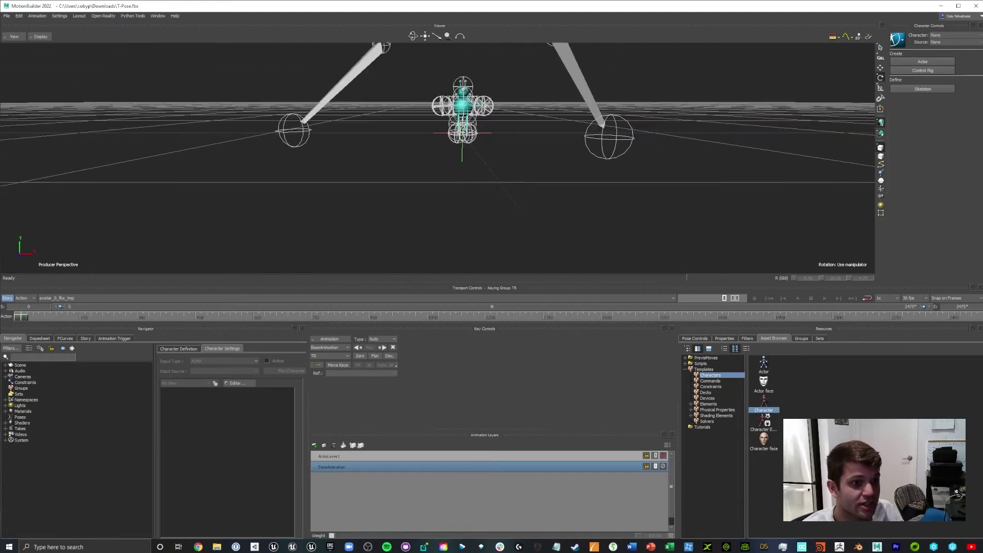
scroll(441, 153, "up", 4)
left_click_drag(441, 128, 471, 167, "shift")
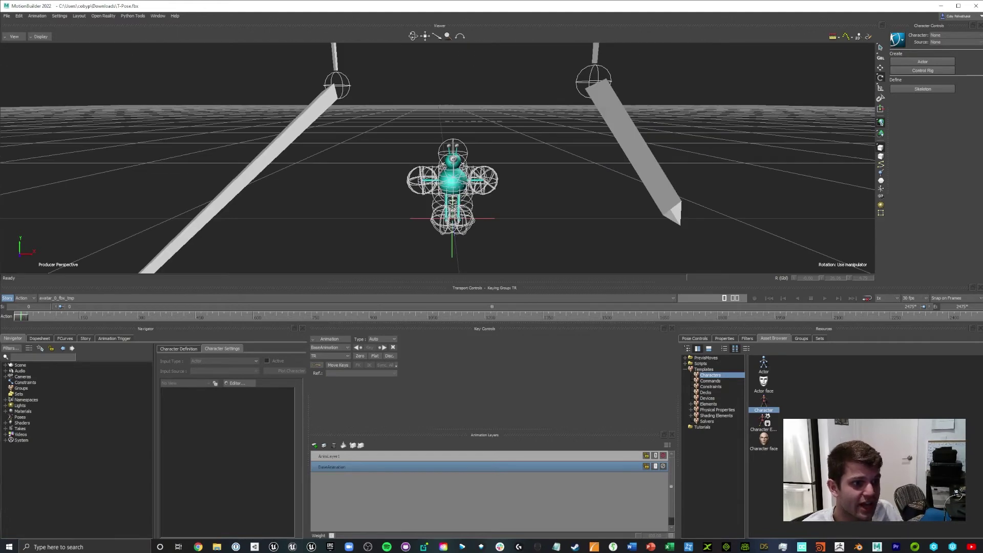
scroll(441, 154, "up", 6)
scroll(441, 154, "down", 4)
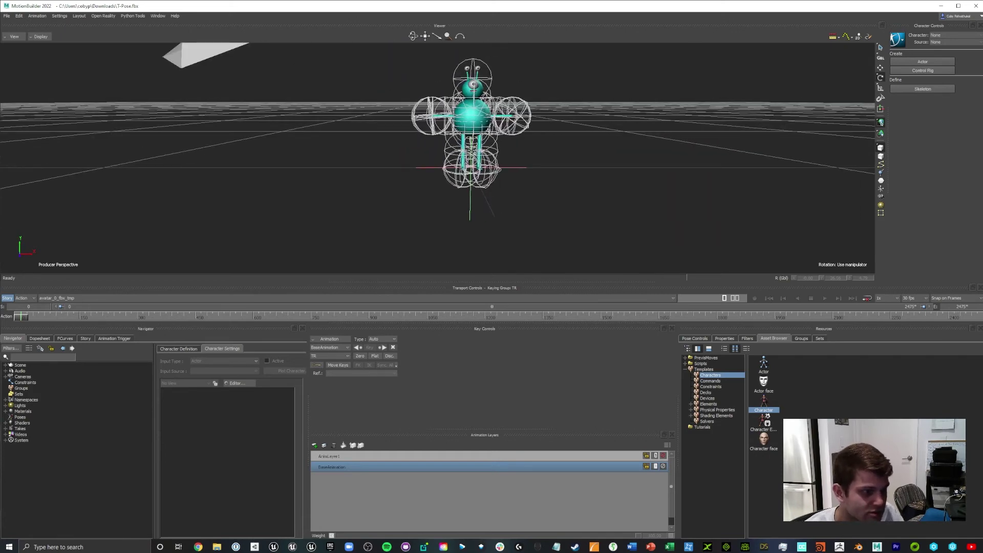
- Select the whole mixamorig:Hips joint branch in the scene and reduce the display size of its joints
left_click(6, 365)
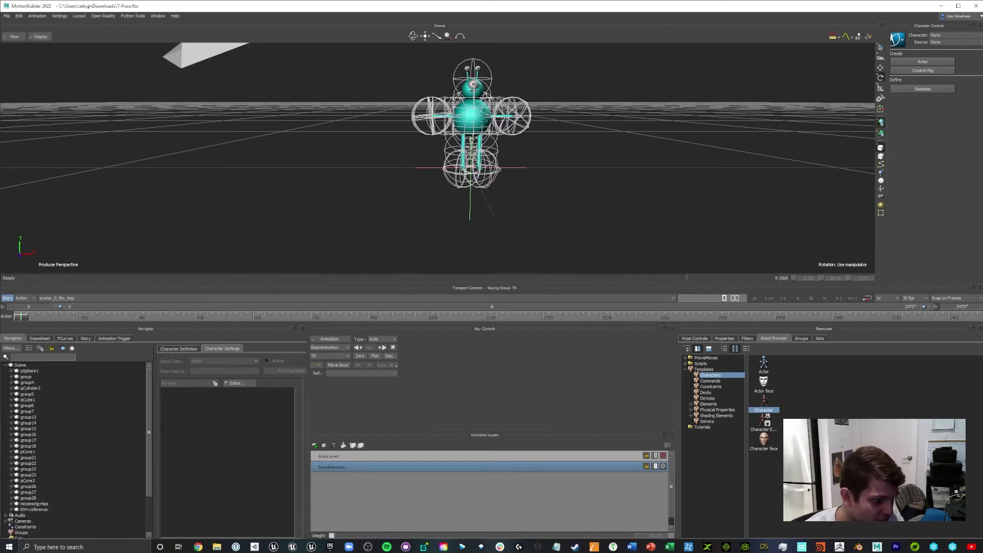
left_click(34, 504)
right_click(34, 504)
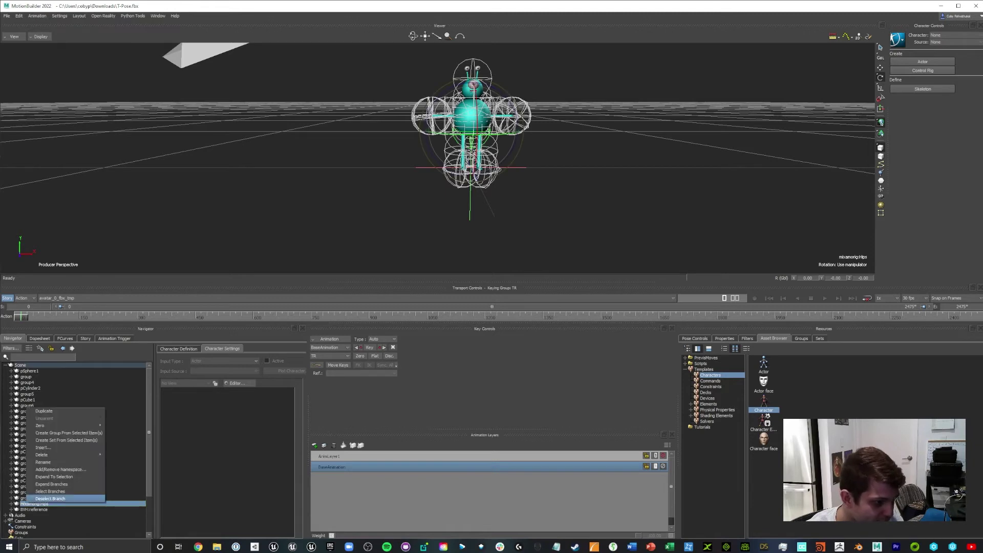
left_click(56, 491)
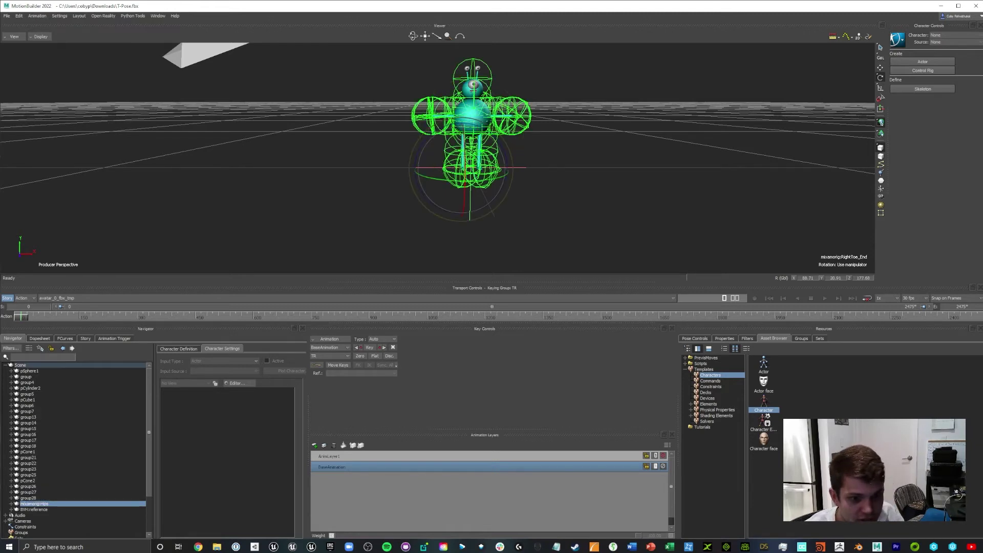
left_click(725, 338)
left_click_drag(914, 396, 860, 395)
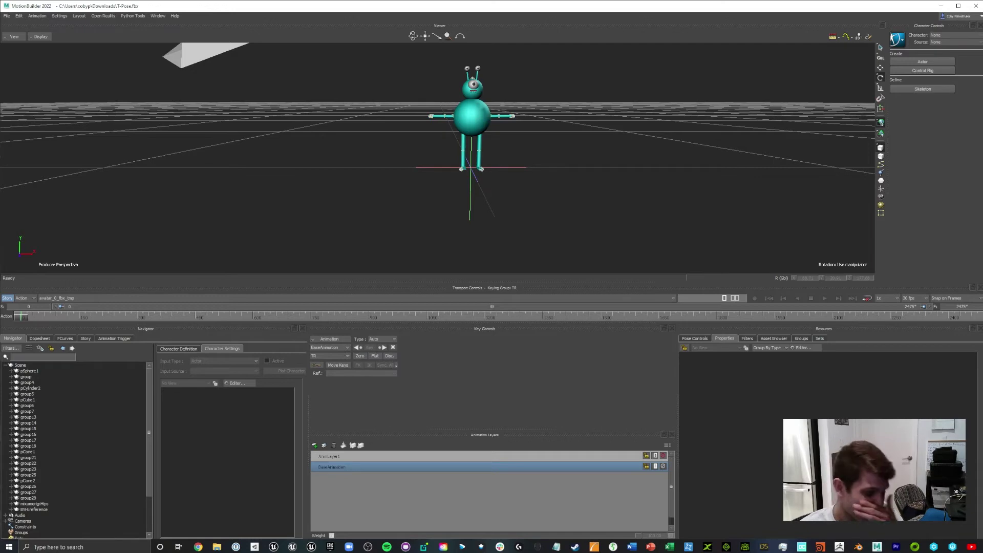
- Switch the viewer to a see-through display that reveals the joints inside the alien's mesh
key("ctrl+a")
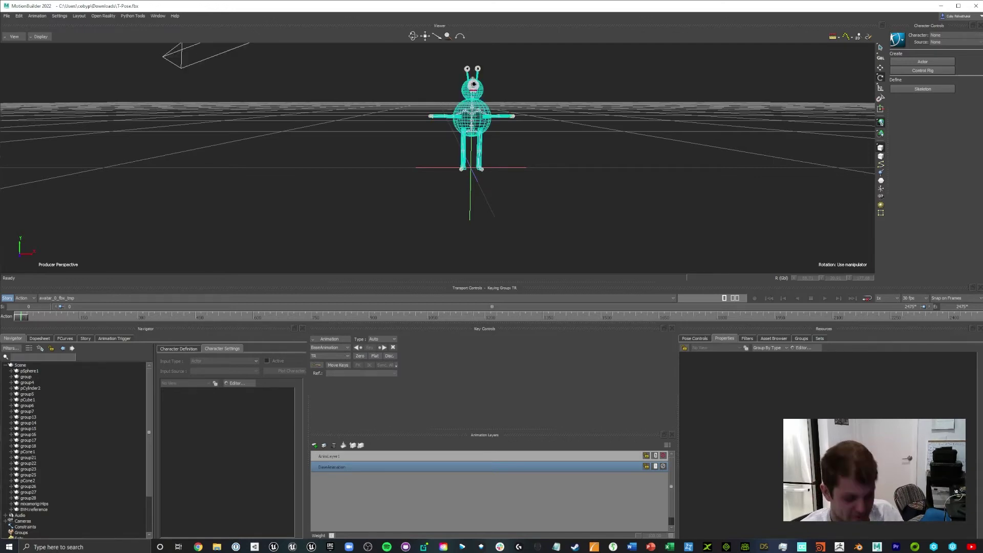
scroll(438, 158, "up", 10)
scroll(438, 158, "down", 8)
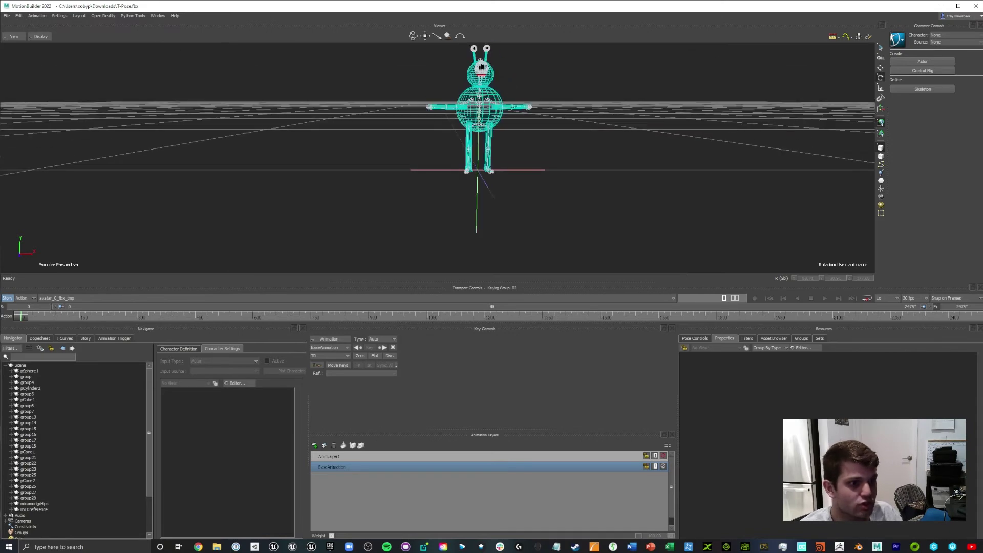
left_click_drag(448, 36, 474, 36)
- Apply the Character template to mixamorig:Hips and characterize the alien's skeleton as a biped
left_click(774, 338)
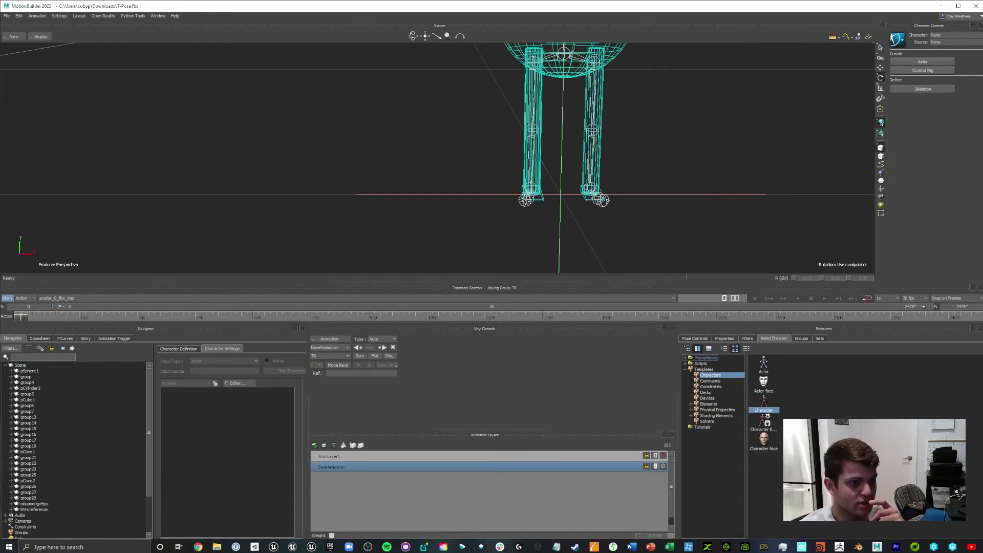
left_click(34, 504)
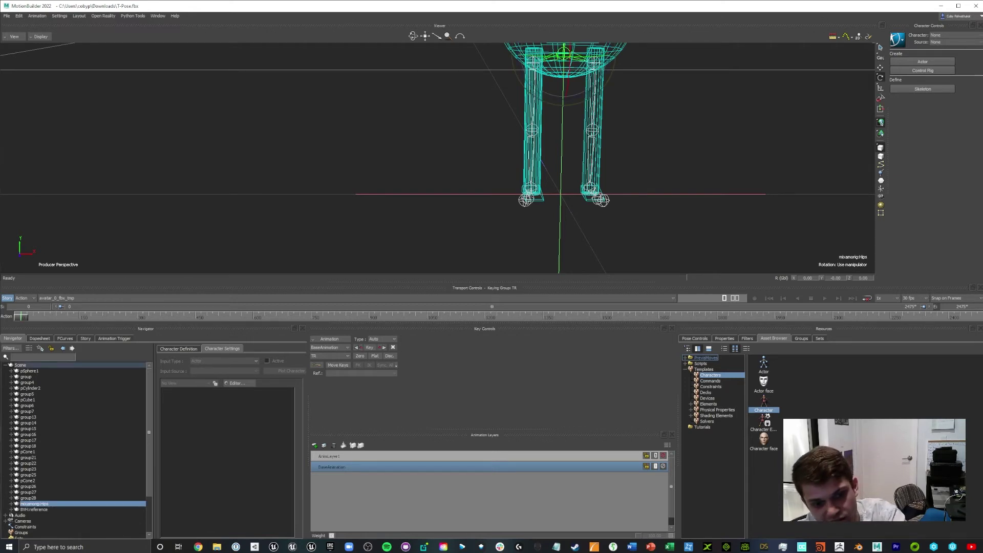
left_click_drag(763, 402, 34, 504)
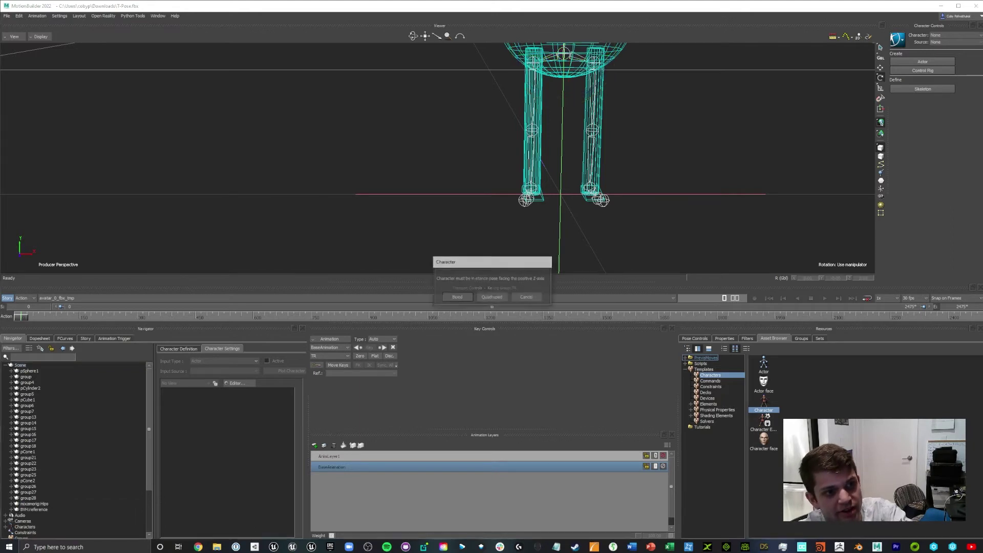
left_click(457, 297)
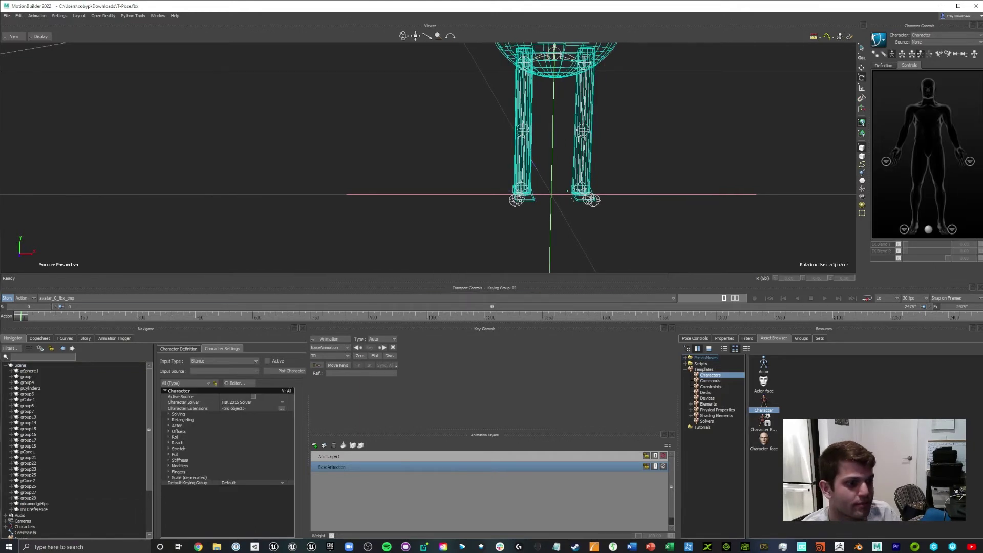
- Rename the alien's new character definition as kroncher
scroll(77, 451, "down", 2)
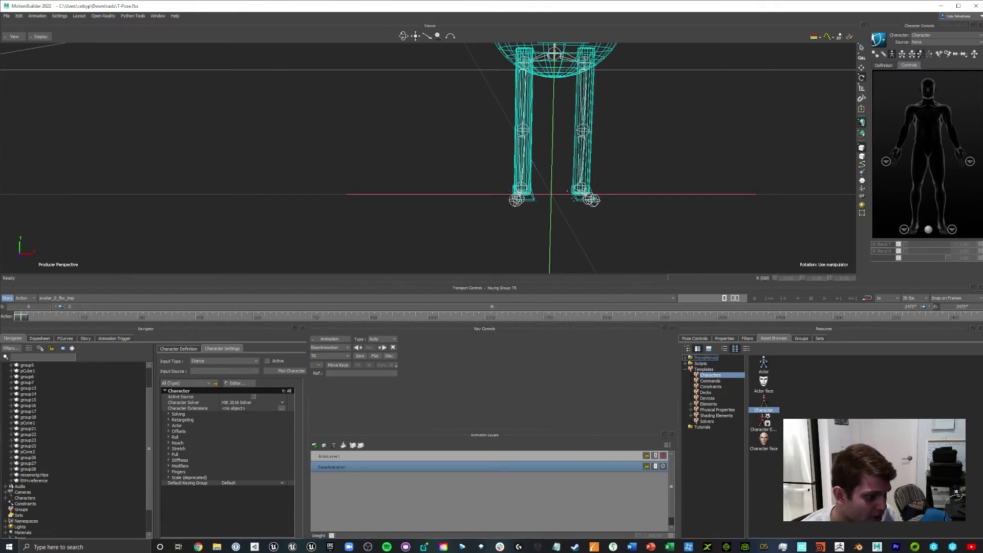
left_click(5, 497)
left_click(30, 504)
scroll(428, 158, "down", 10)
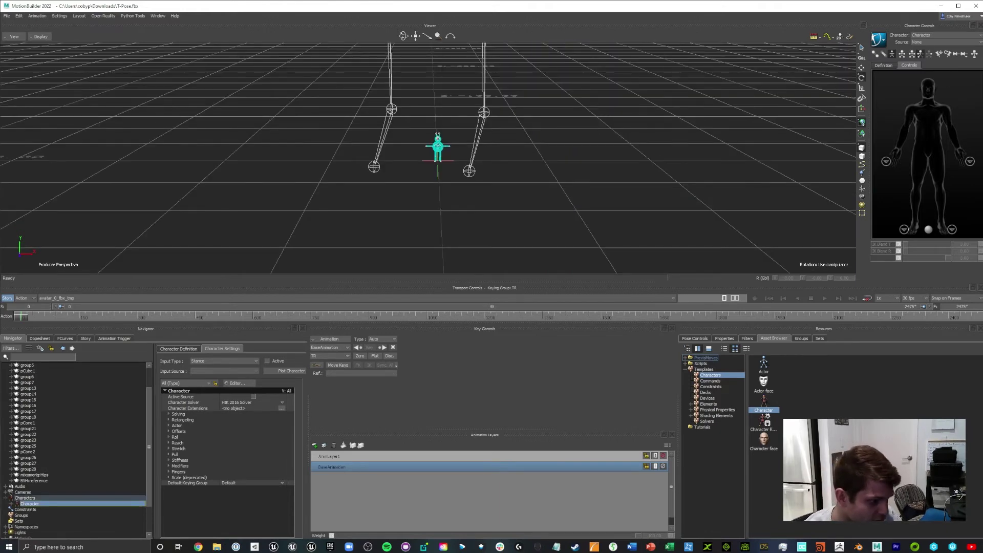
right_click(29, 505)
left_click(52, 463)
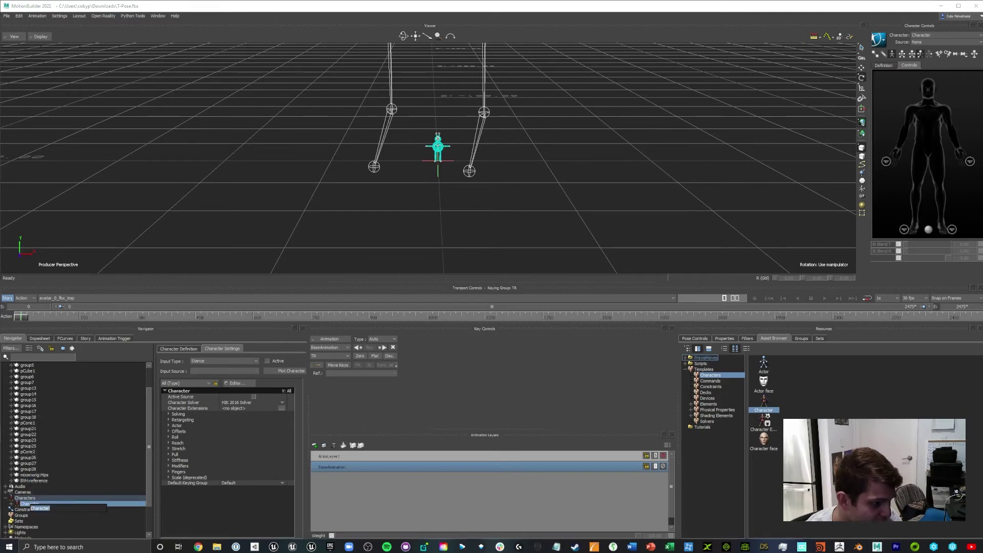
key("BackSpace")
type("kronc")
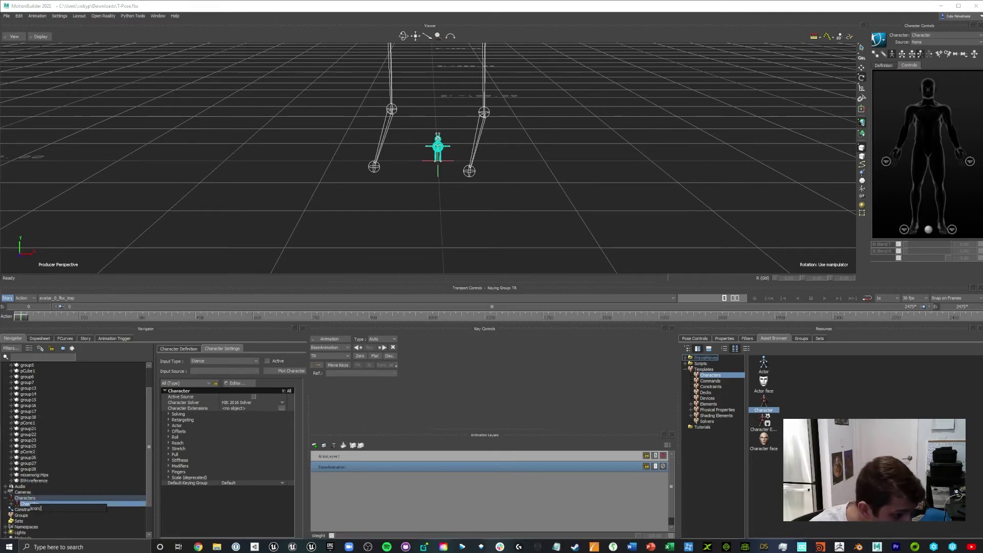
type("her")
key("Return")
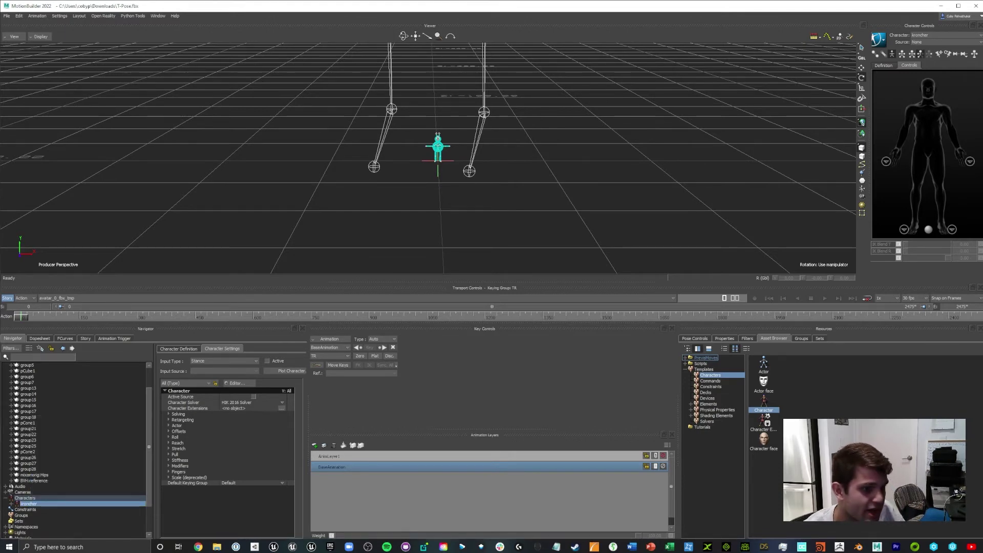
middle_click_drag(428, 103, 461, 92)
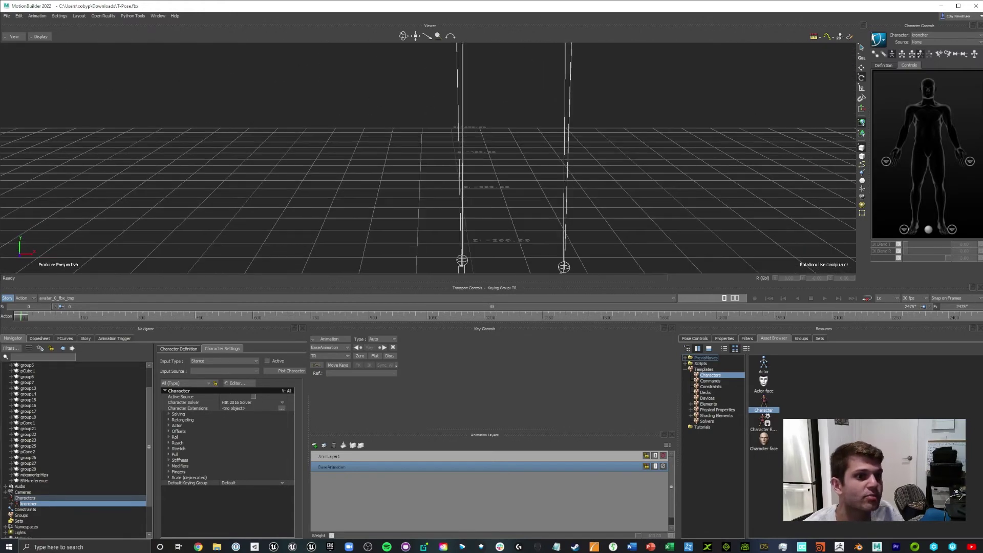
- Select the whole BVH:reference branch so that every joint of the motion-capture skeleton is selected
scroll(428, 157, "down", 5)
scroll(428, 158, "down", 3)
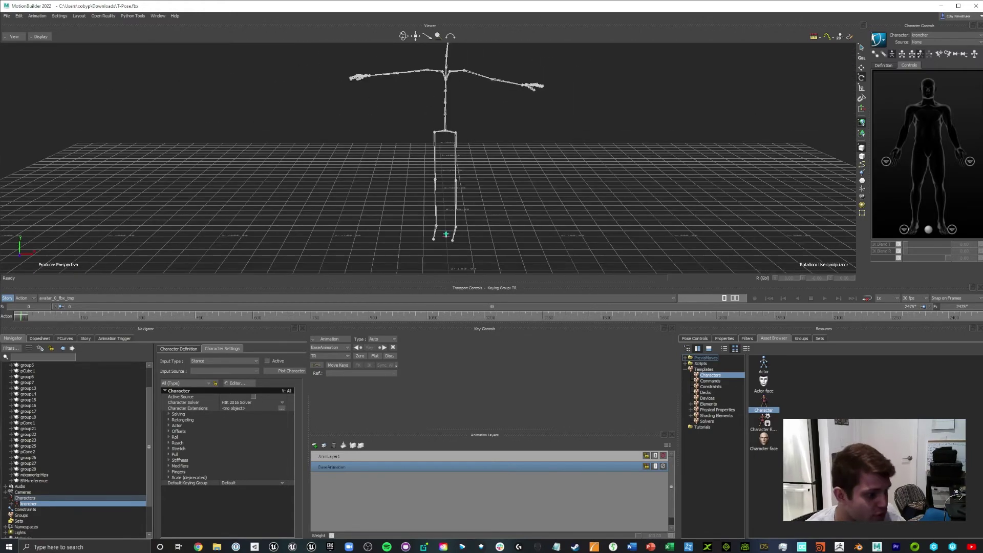
right_click(40, 480)
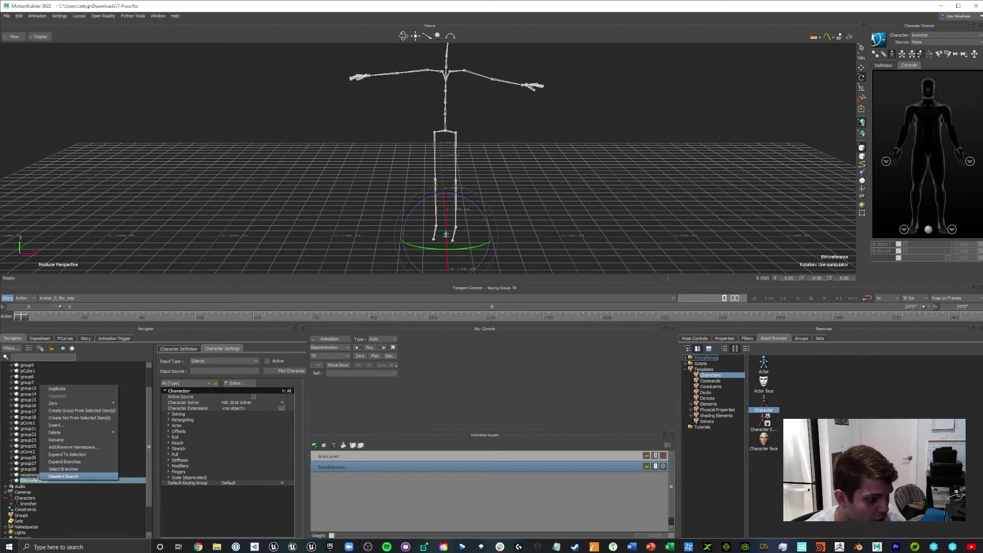
left_click(63, 469)
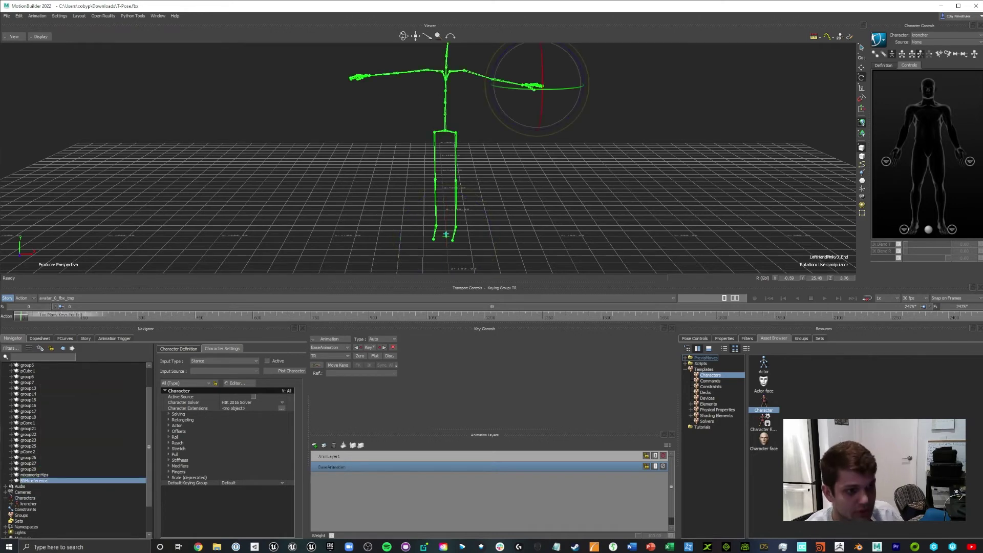
left_click_drag(428, 157, 429, 151, "alt")
right_click(44, 480)
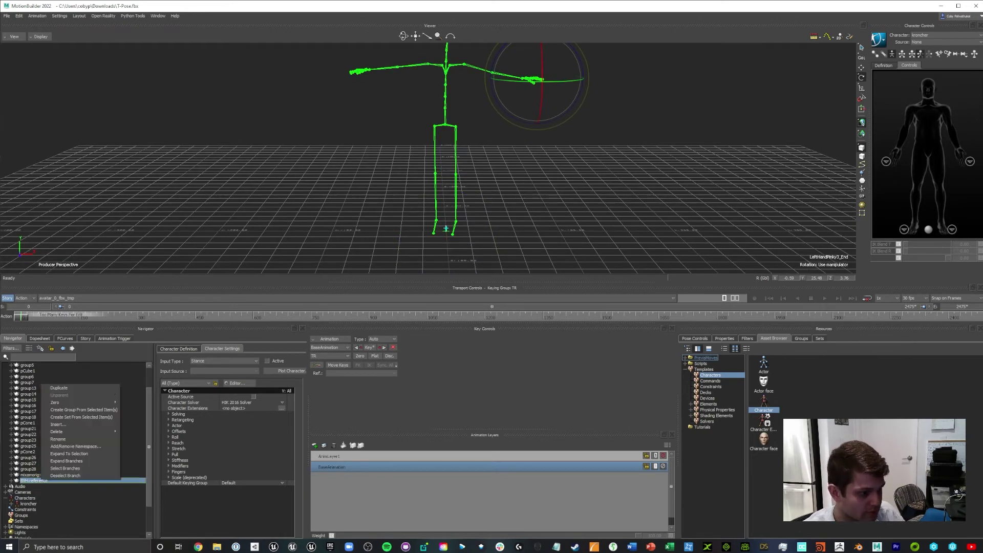
left_click(64, 468)
left_click_drag(428, 152, 435, 164, "alt")
scroll(429, 157, "down", 3)
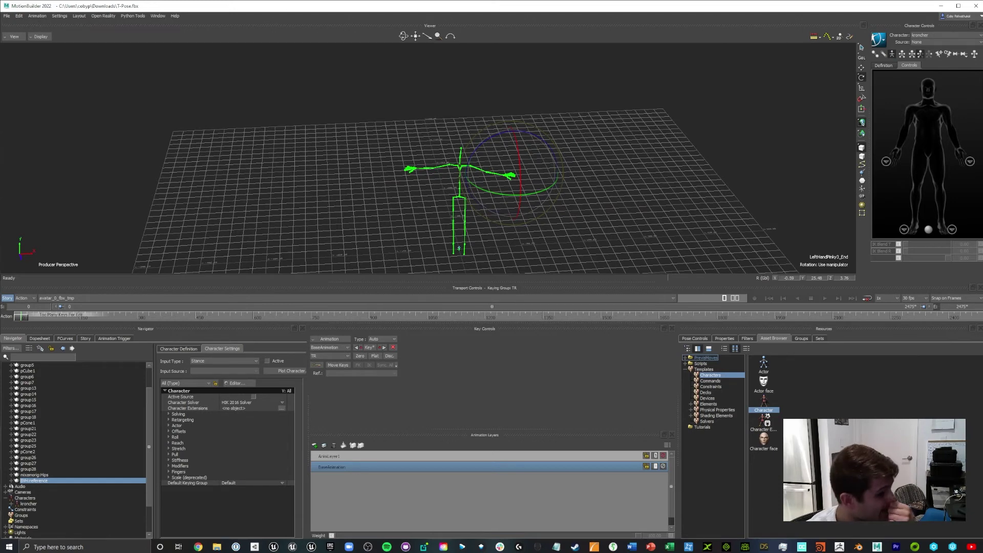
scroll(77, 451, "up", 2)
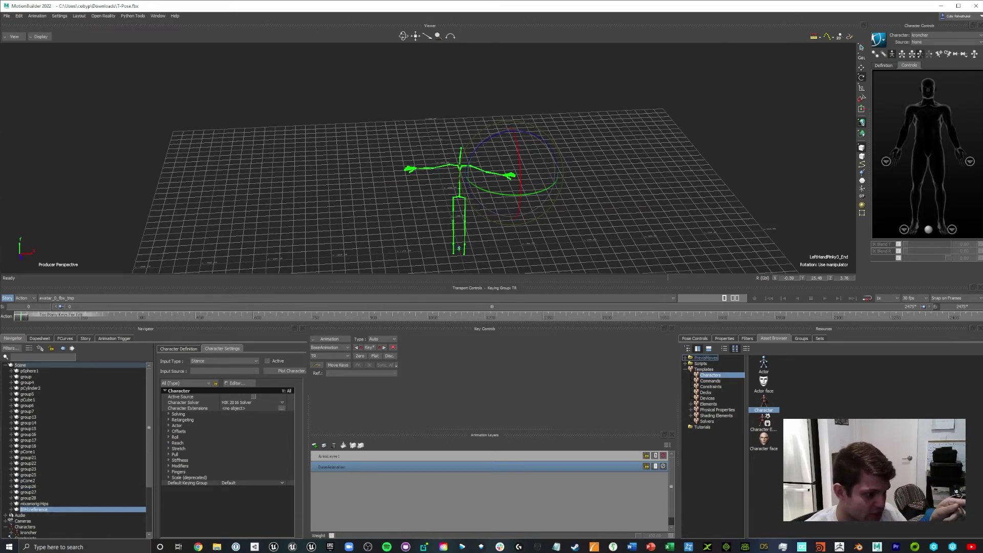
scroll(77, 450, "down", 2)
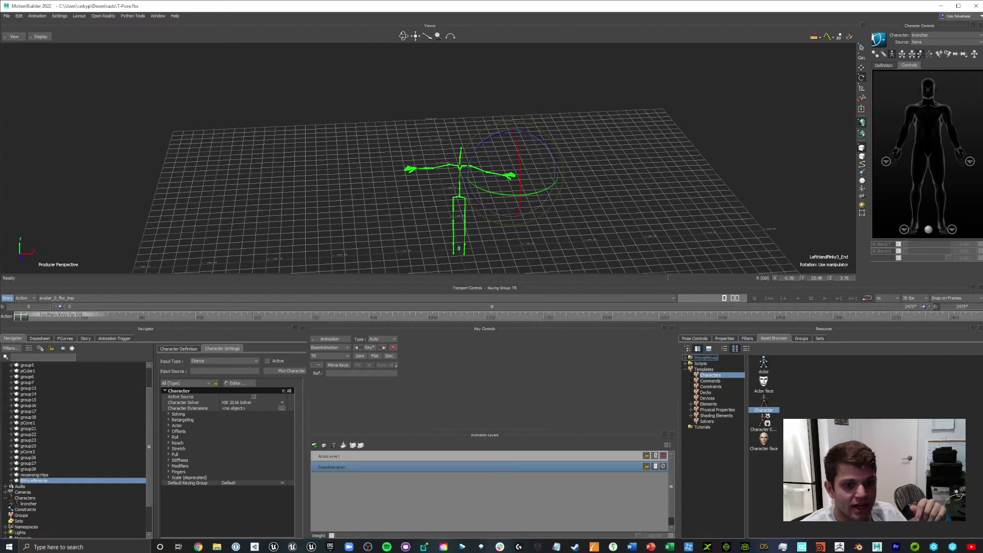
- Set the X, Y and Z rotations of all selected mocap joints to 0 to straighten the skeleton into a T-pose
left_click(790, 278)
key("alt+Tab")
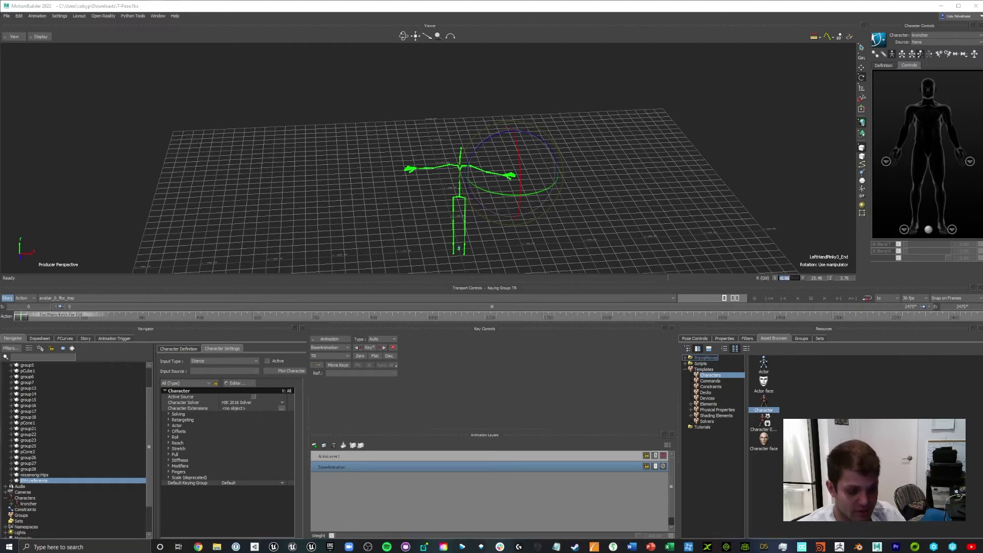
type("0")
key("Tab")
type("40")
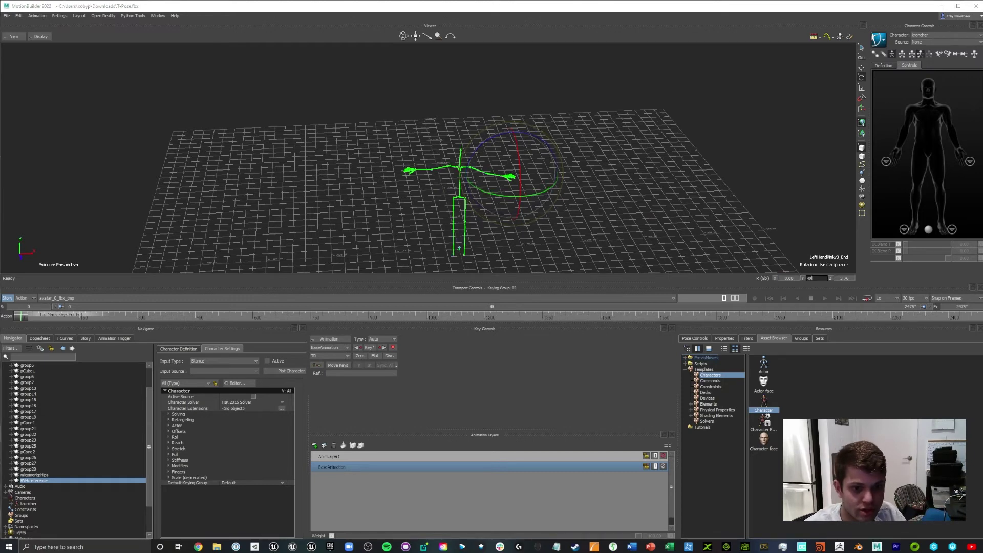
key("Return")
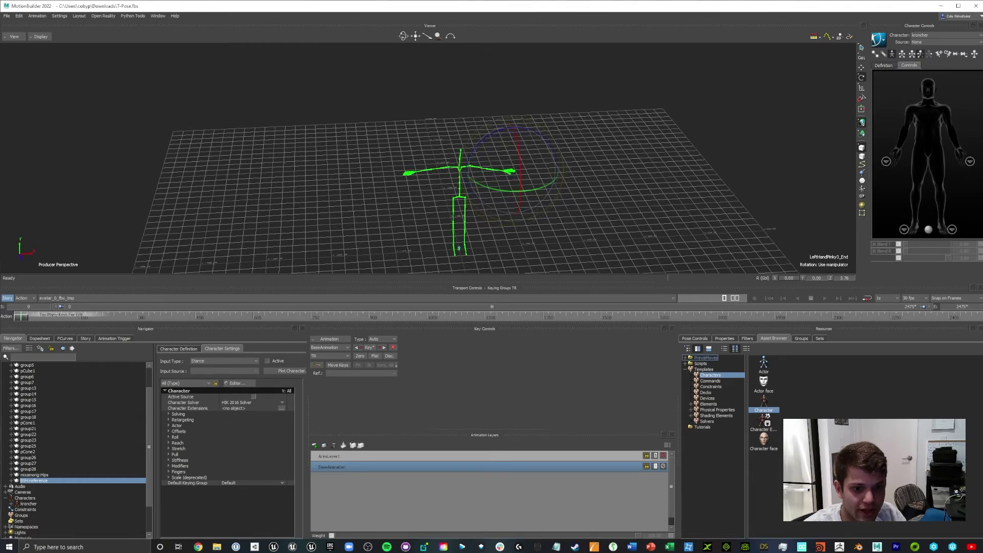
left_click(789, 278)
type("40")
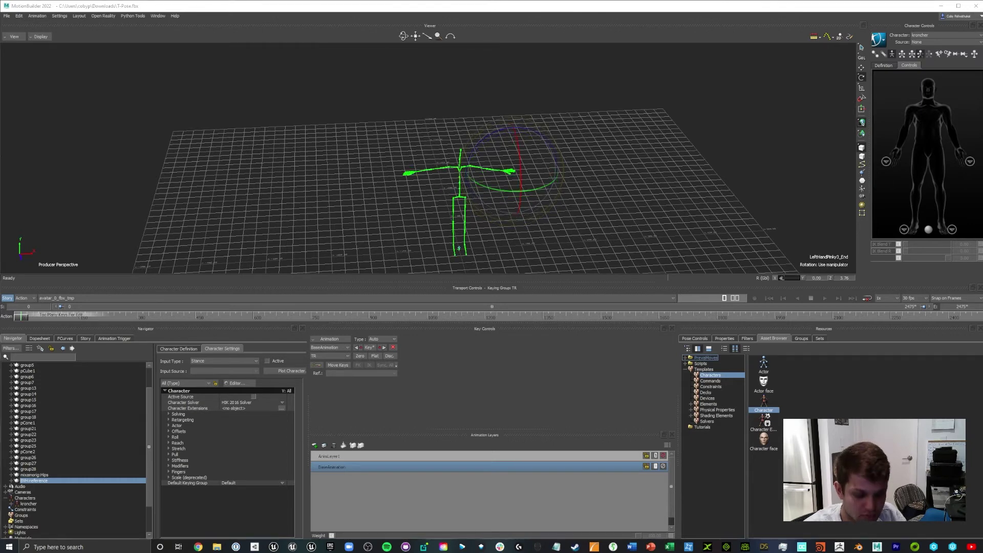
key("Return")
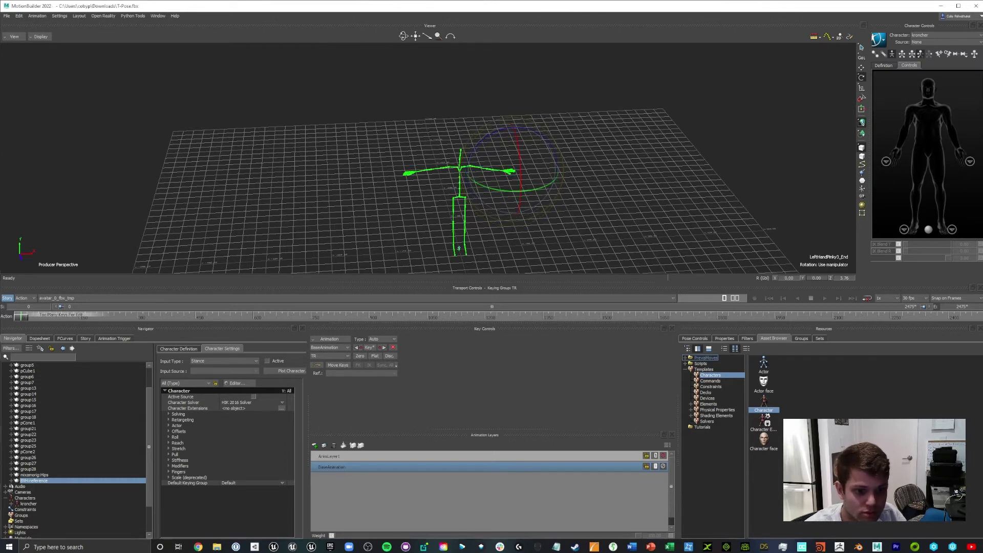
double_click(844, 278)
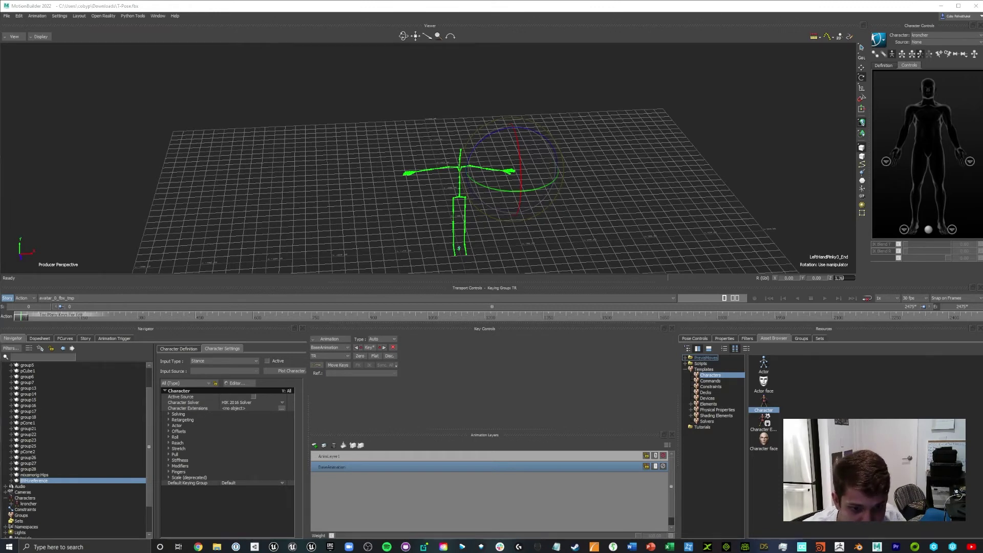
type("0")
key("Return")
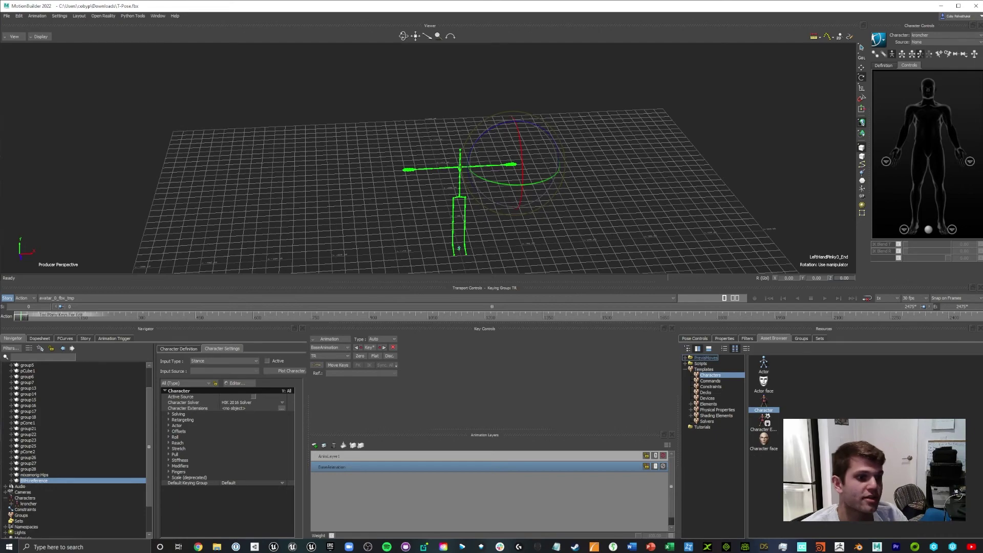
- Apply the Character template to the motion-capture skeleton's hips joint and characterize it as a biped
scroll(429, 159, "up", 6)
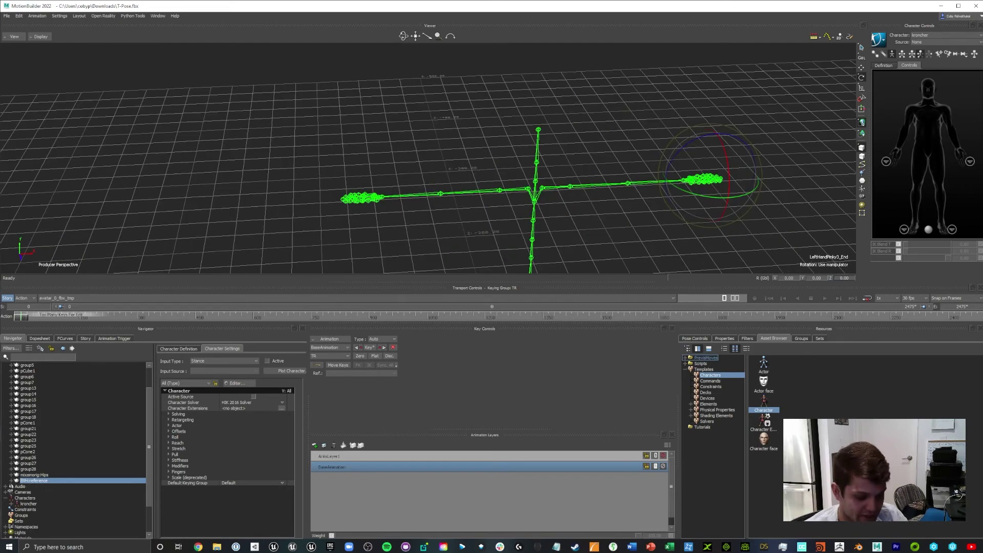
left_click_drag(512, 245, 482, 82, "shift")
scroll(428, 158, "down", 2)
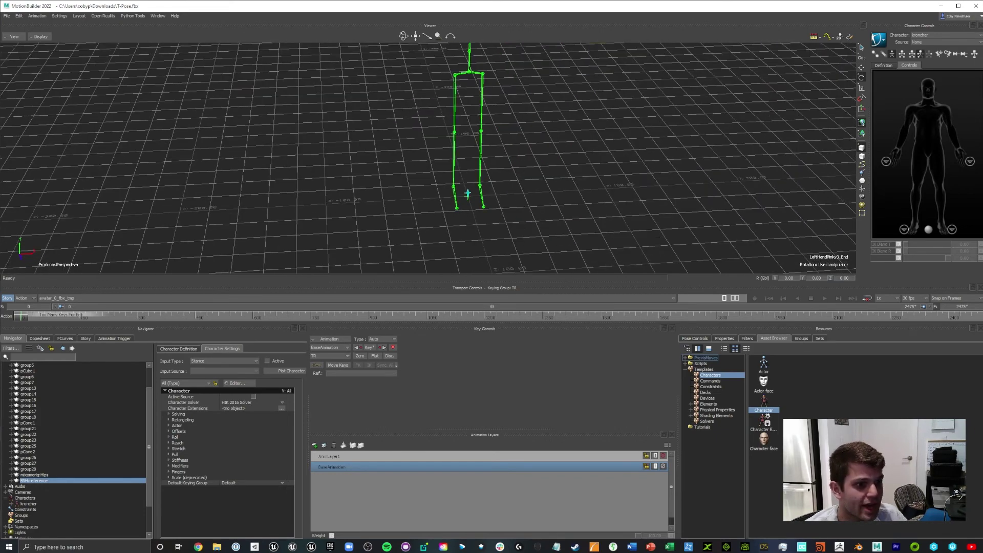
left_click(467, 194)
scroll(428, 158, "down", 4)
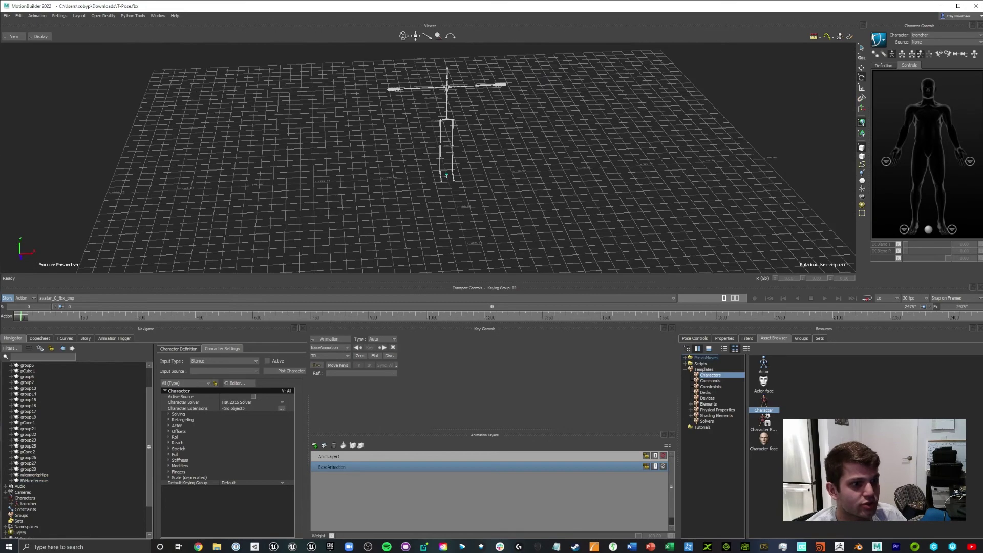
scroll(428, 158, "up", 5)
left_click_drag(512, 256, 294, 162, "shift")
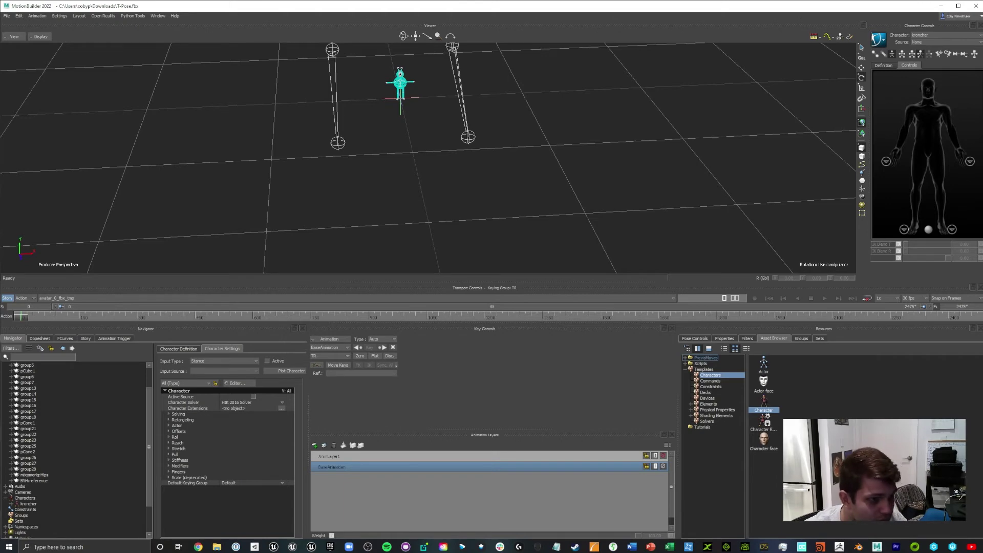
left_click_drag(399, 77, 476, 333, "shift")
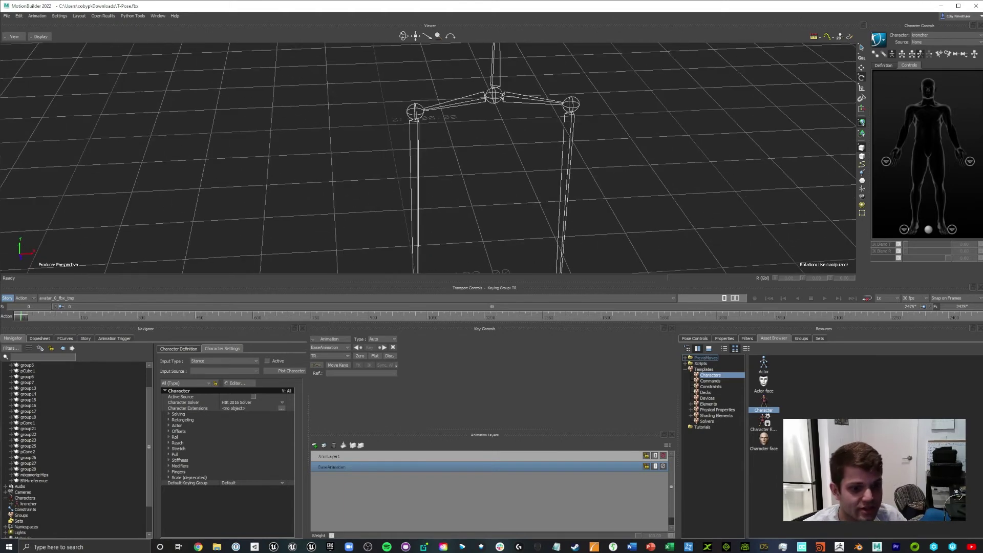
left_click_drag(763, 403, 492, 96)
left_click(507, 100)
left_click(457, 297)
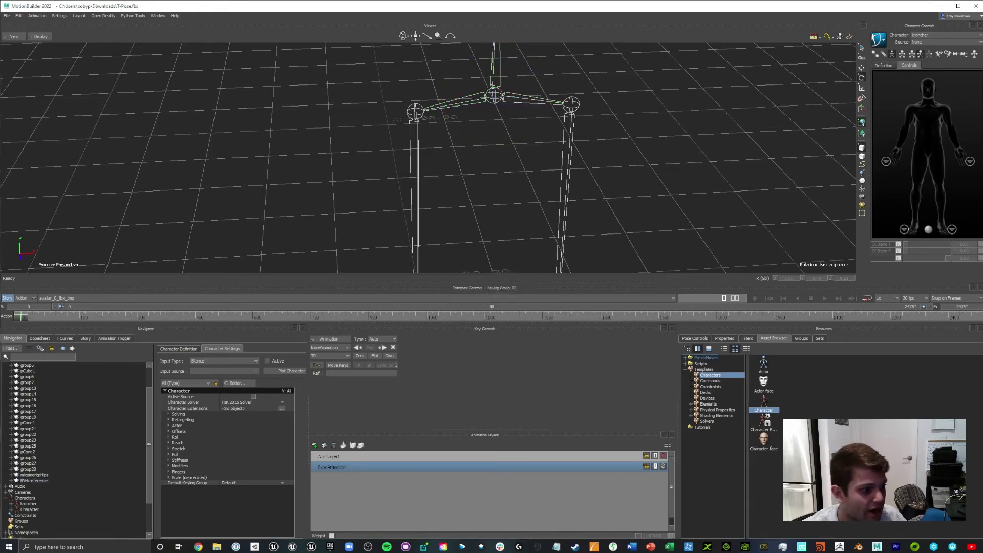
- Rename the motion-capture skeleton's new character definition as Mocap
left_click(29, 509)
right_click(25, 510)
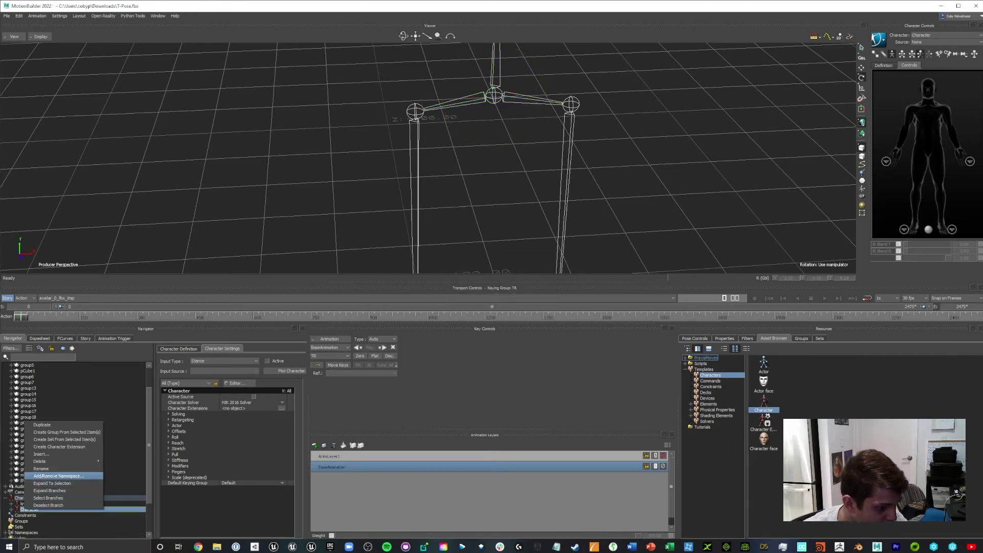
left_click(41, 468)
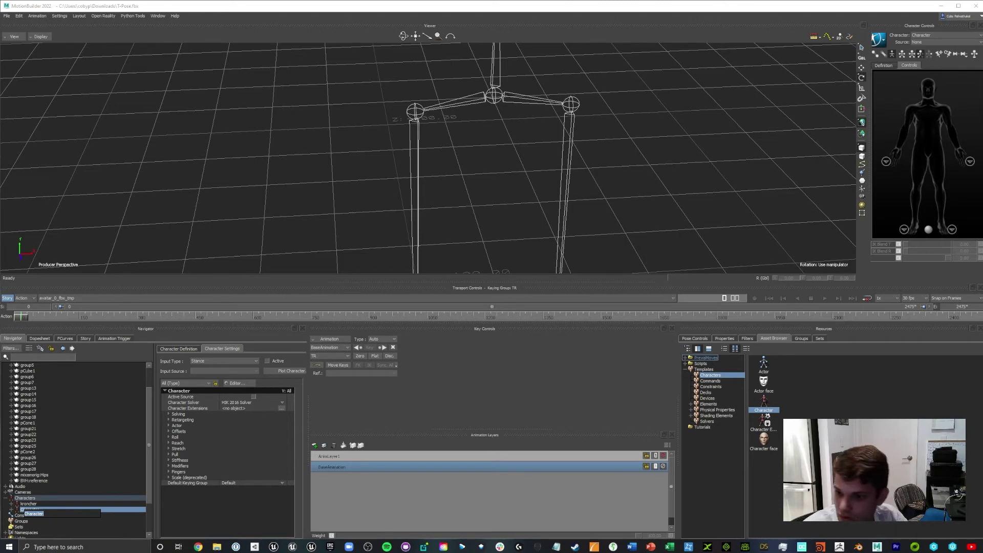
type("Mocap")
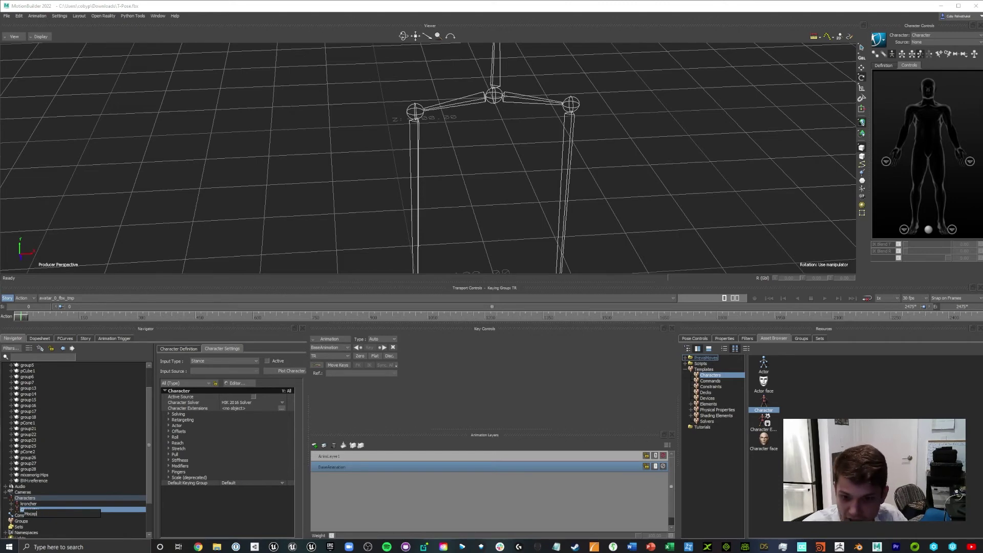
key("Return")
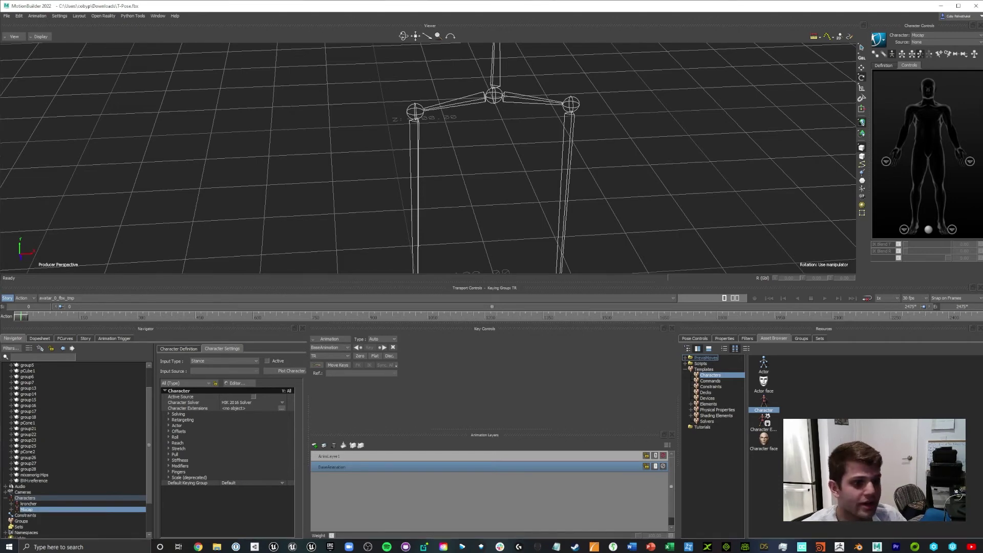
left_click(98, 461)
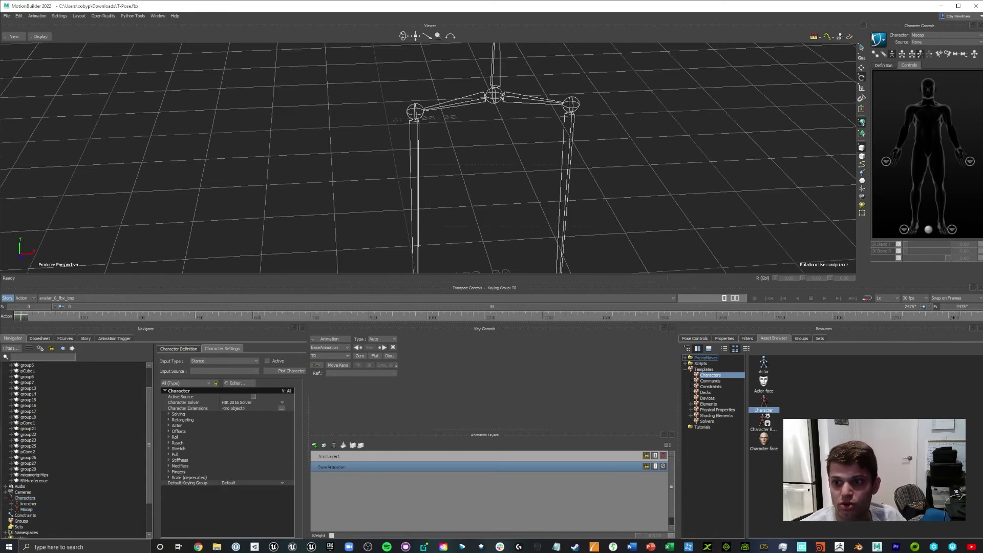
- Examine the T-posed mocap skeleton and its leg joints, comparing its size with the alien between its feet
left_click(571, 104)
scroll(428, 158, "down", 10)
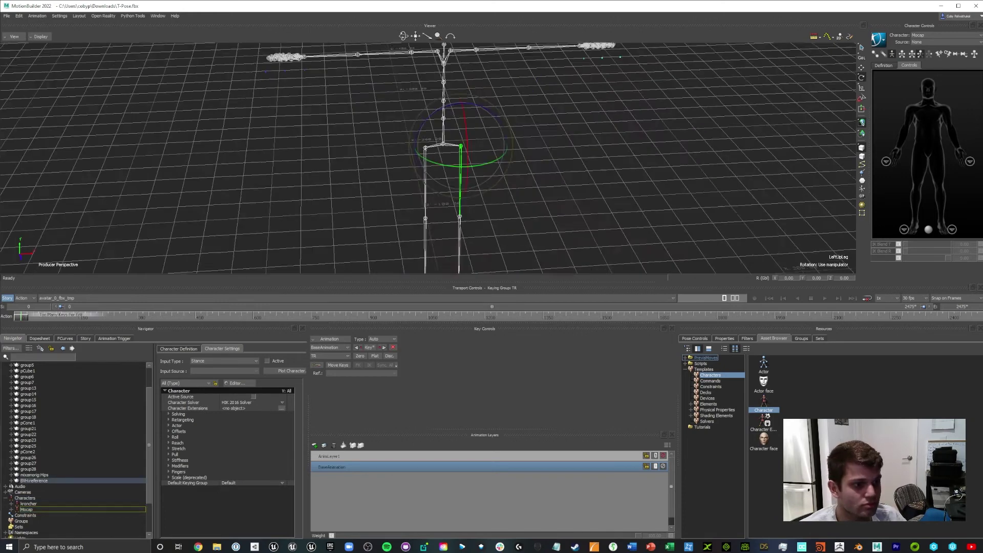
left_click(571, 105)
left_click_drag(435, 236, 428, 82, "shift")
scroll(428, 158, "up", 12)
scroll(428, 158, "up", 8)
scroll(428, 158, "down", 7)
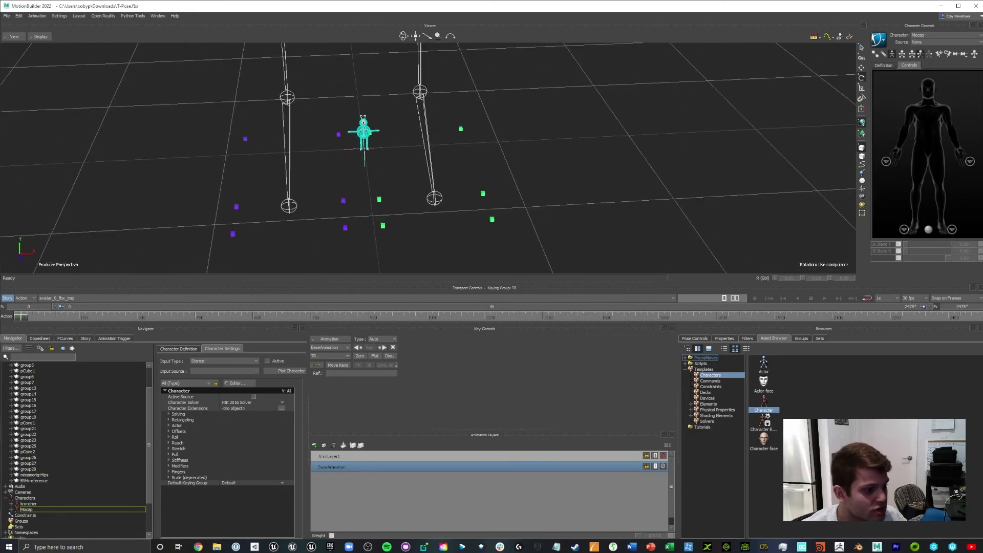
- Activate a Character input on kroncher with Mocap as its source, and scrub the timeline to preview the alien's motion
double_click(29, 504)
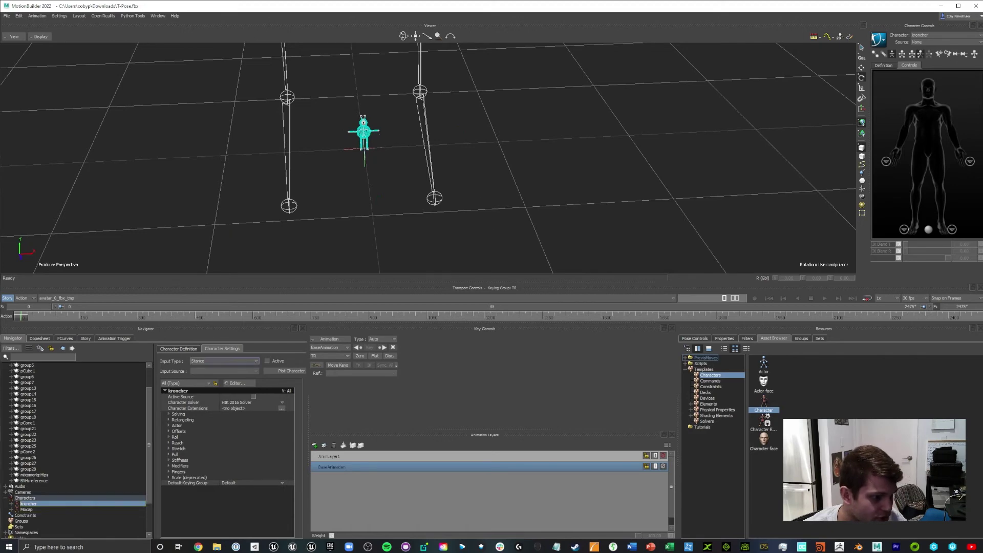
left_click(224, 361)
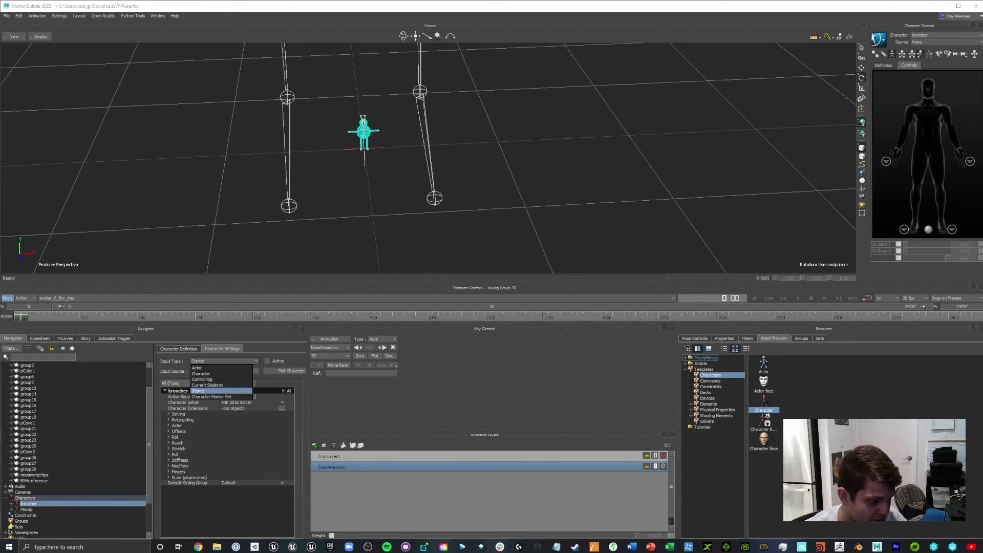
left_click(201, 373)
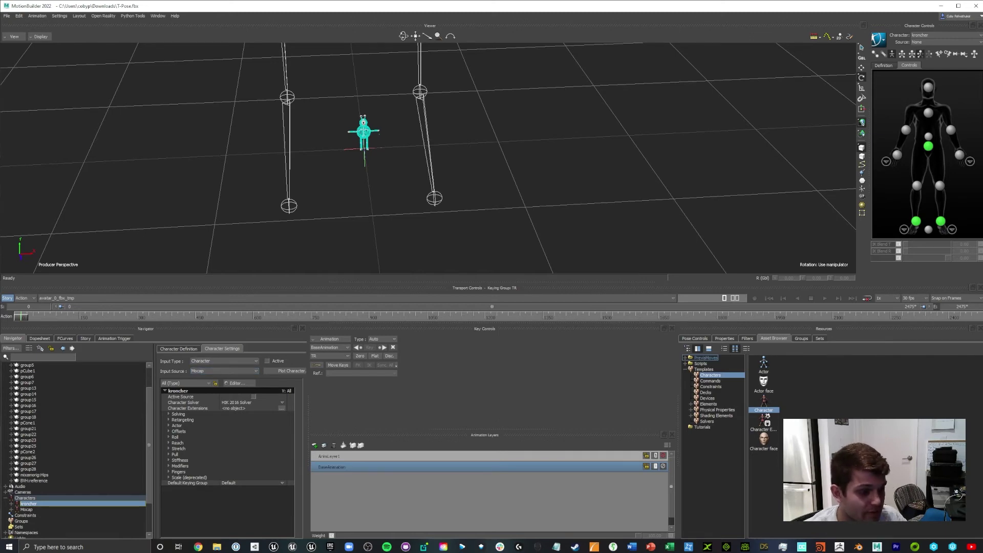
left_click(267, 361)
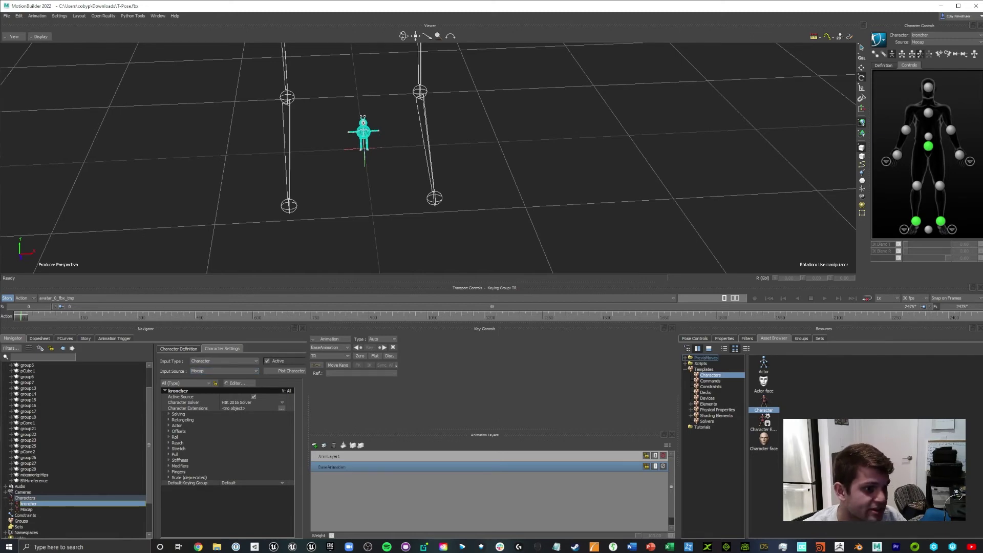
left_click_drag(21, 317, 201, 317)
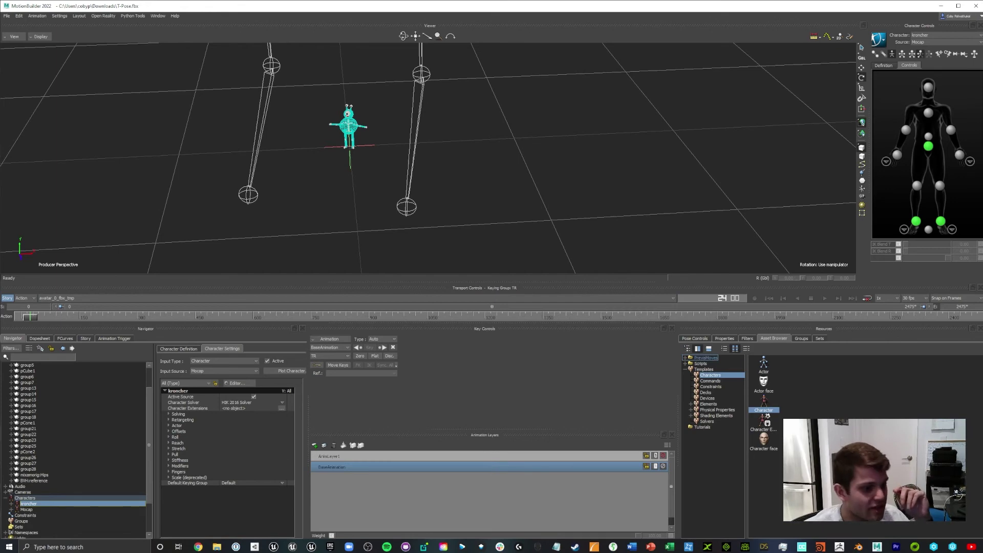
- Plot the Mocap character's animation onto kroncher's skeleton, keeping the offered plot options
left_click(291, 371)
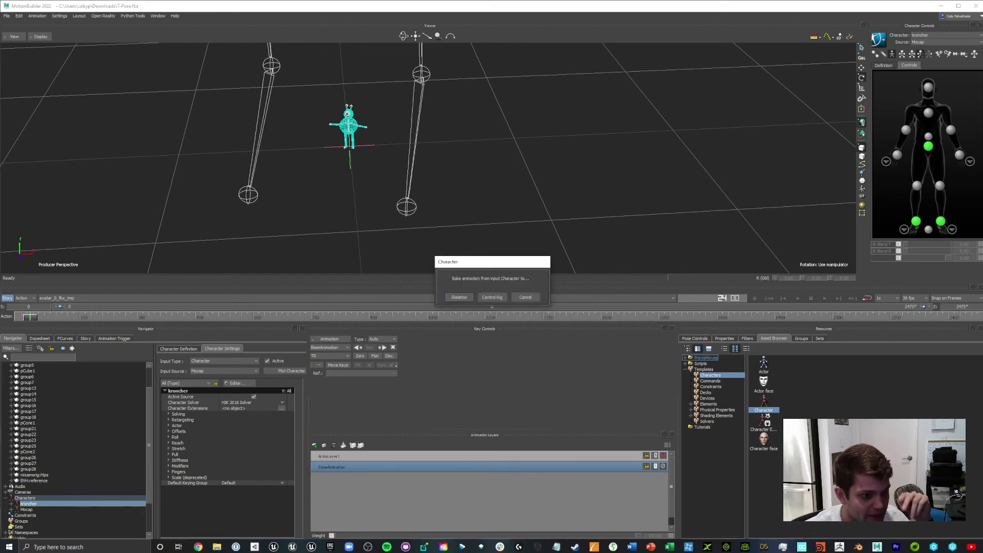
left_click(459, 298)
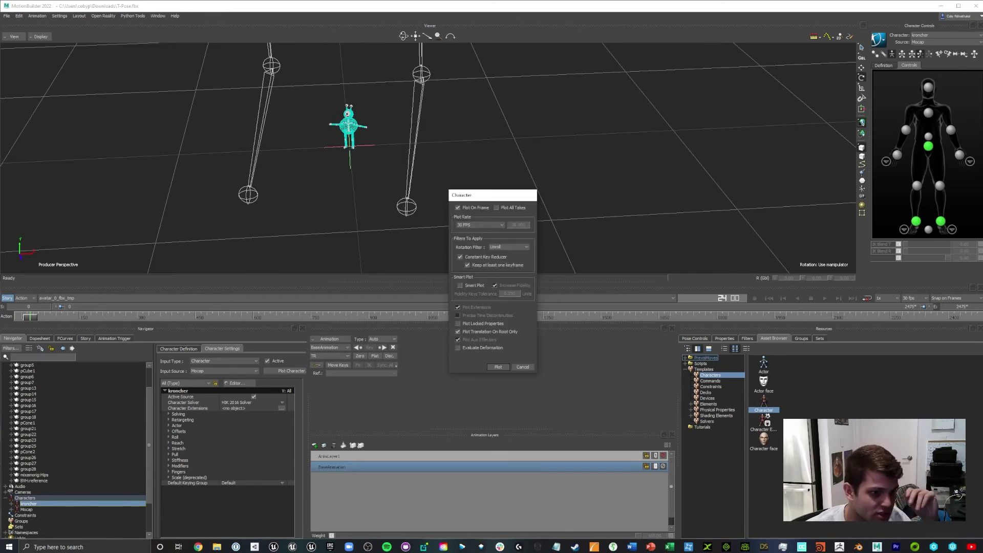
key("Return")
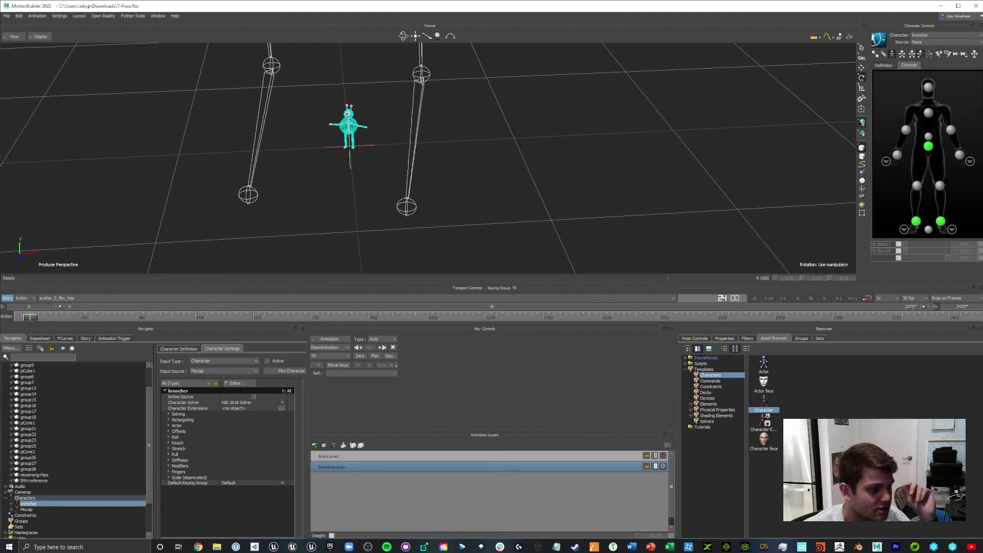
- Save kroncher's character animation to the Desktop as a binary FBX file named mocaped_kroncher
scroll(77, 450, "up", 2)
left_click(29, 371)
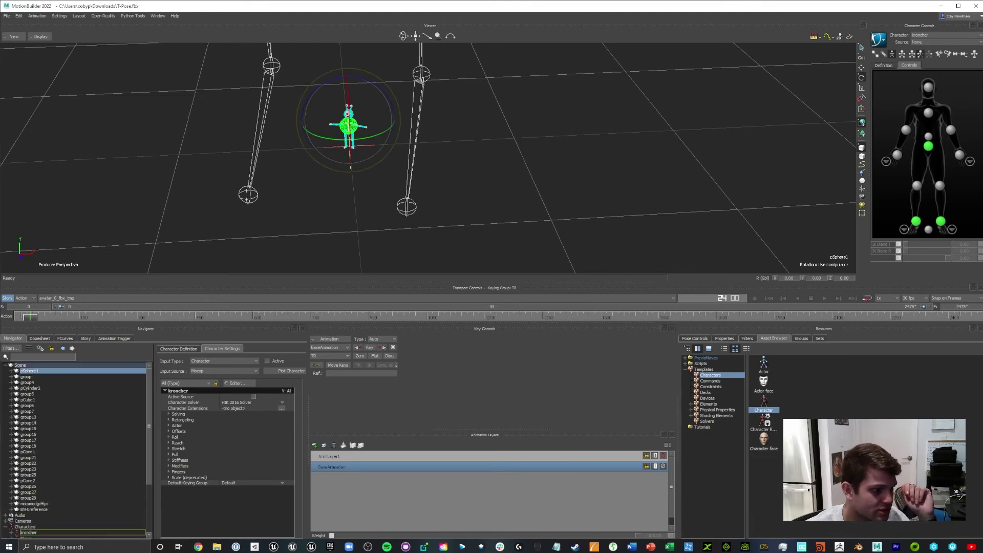
left_click(20, 365)
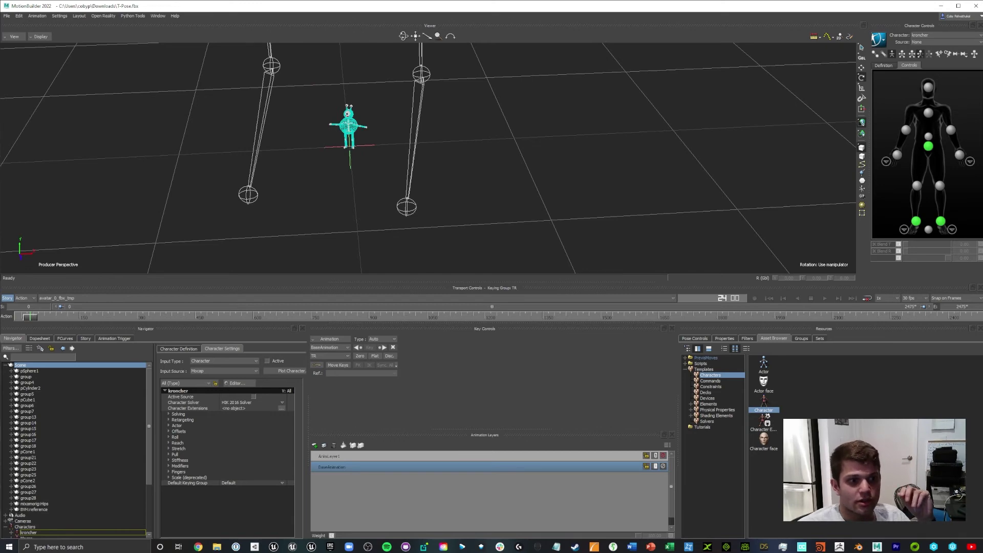
left_click(879, 40)
mouse_move(896, 51)
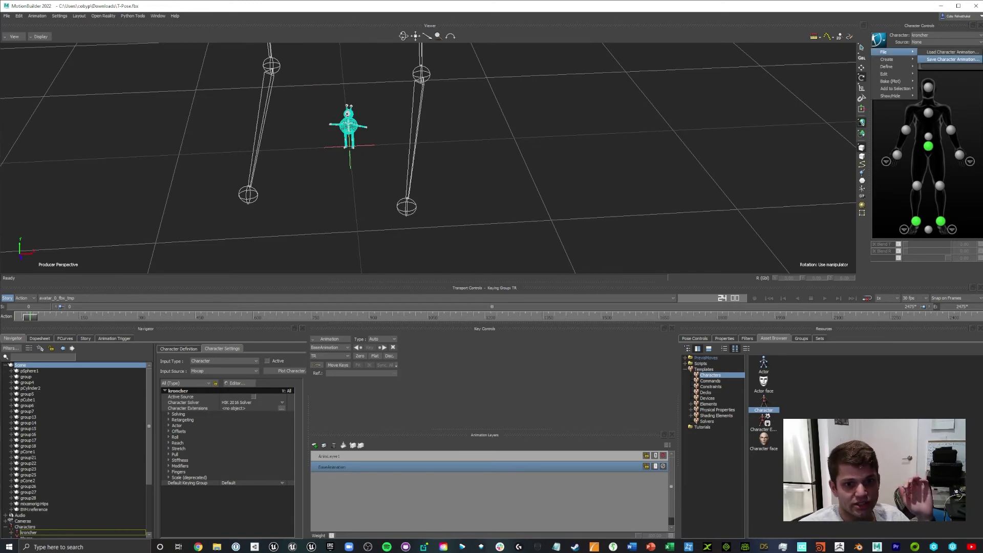
left_click(953, 60)
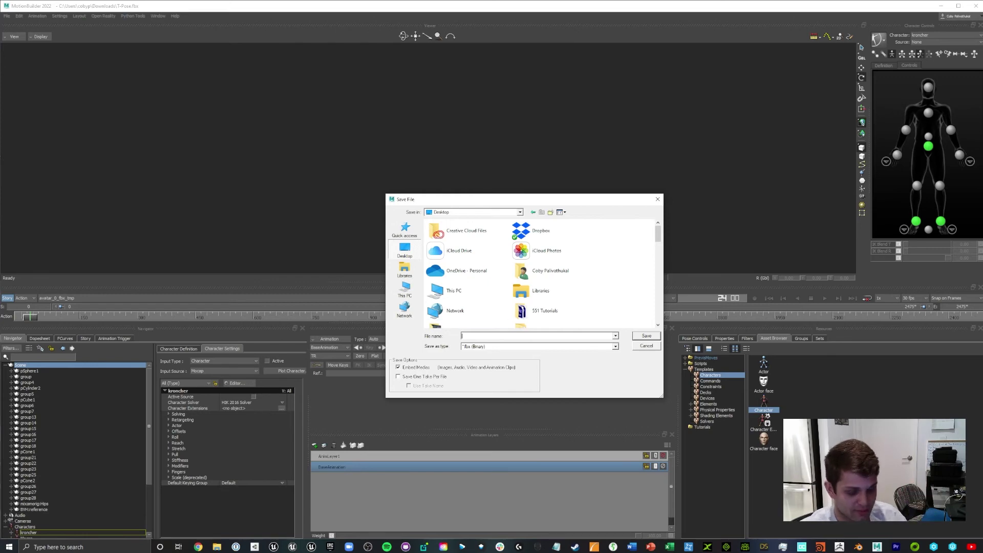
type("mocaped_kroncher")
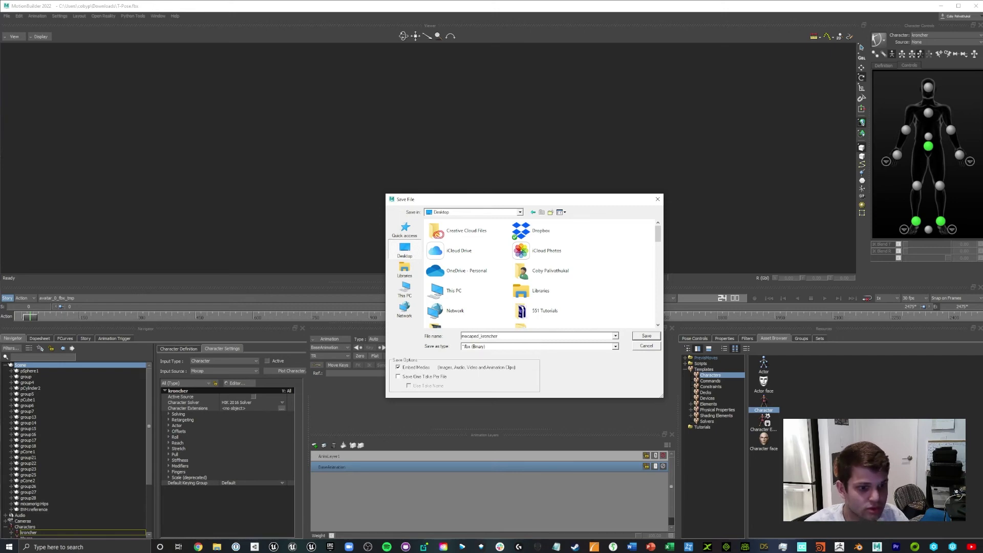
key("Return")
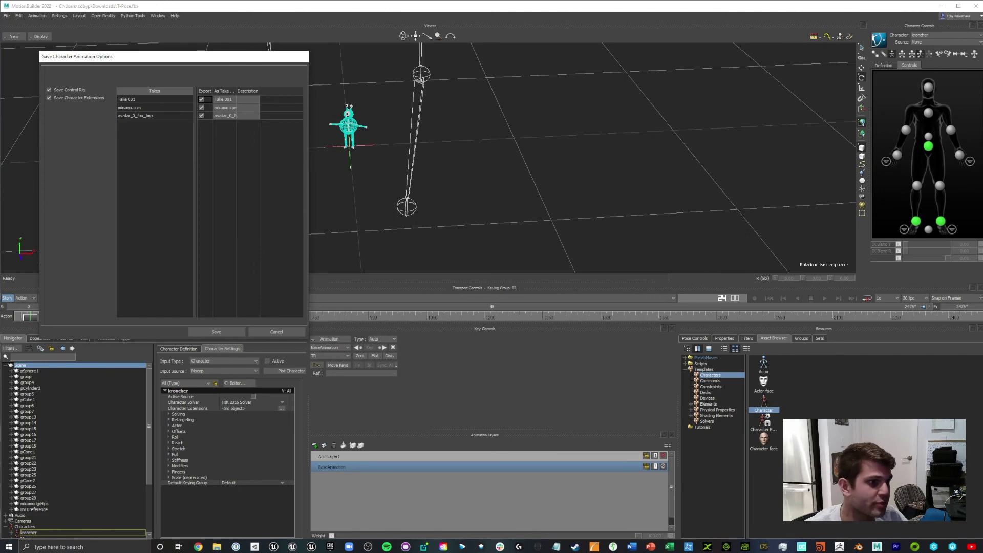
- Exclude Take 001 and mixamo.com from the character animation export and save only the avatar_0_fbx_tmp take
left_click(201, 99)
left_click(201, 108)
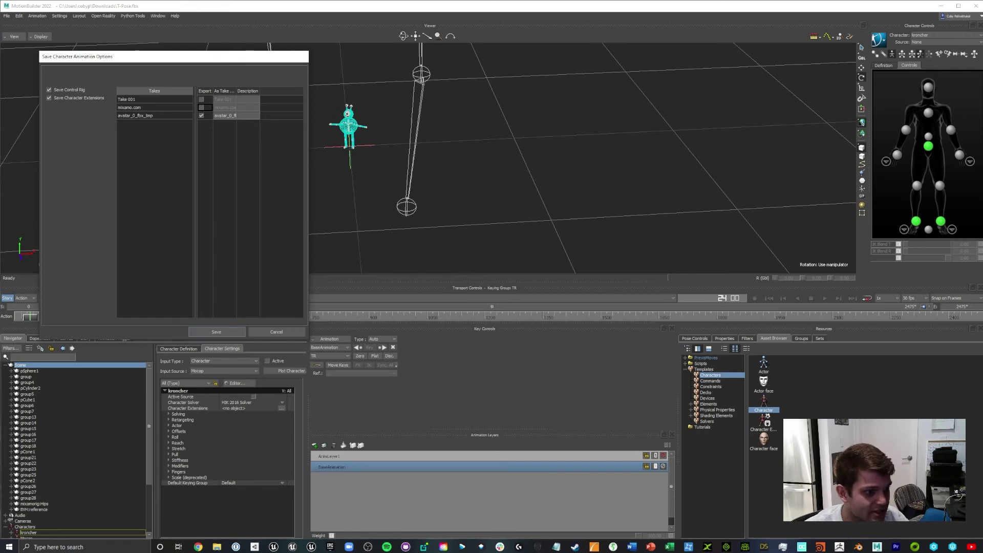
left_click(216, 332)
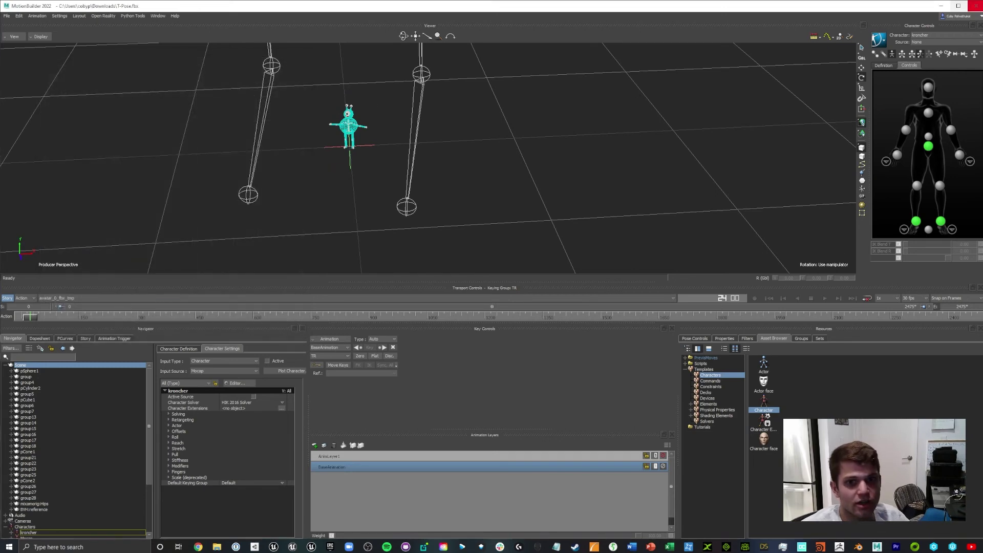
- Minimize the open windows and switch to the Character_Import project in Unreal Editor, with the alien in view
left_click(941, 6)
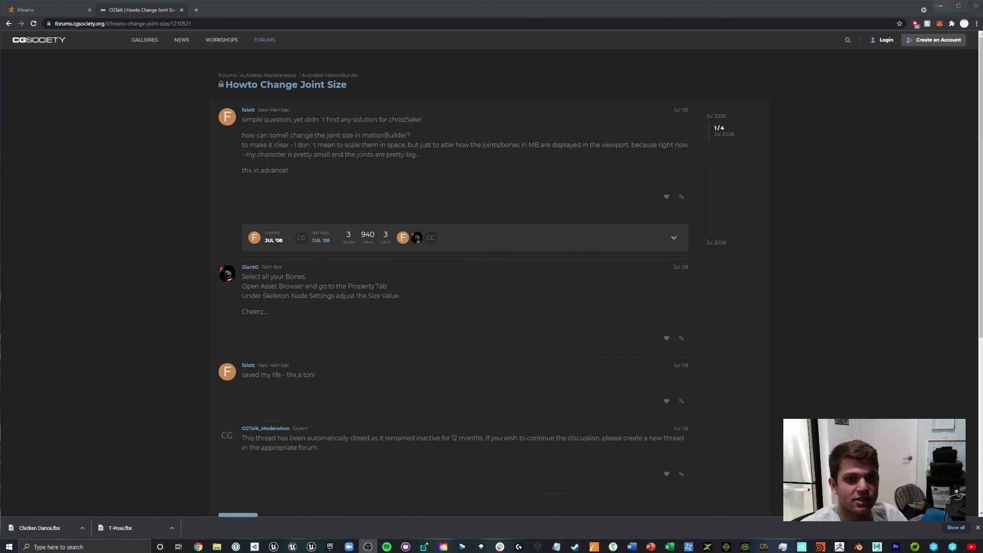
left_click(942, 5)
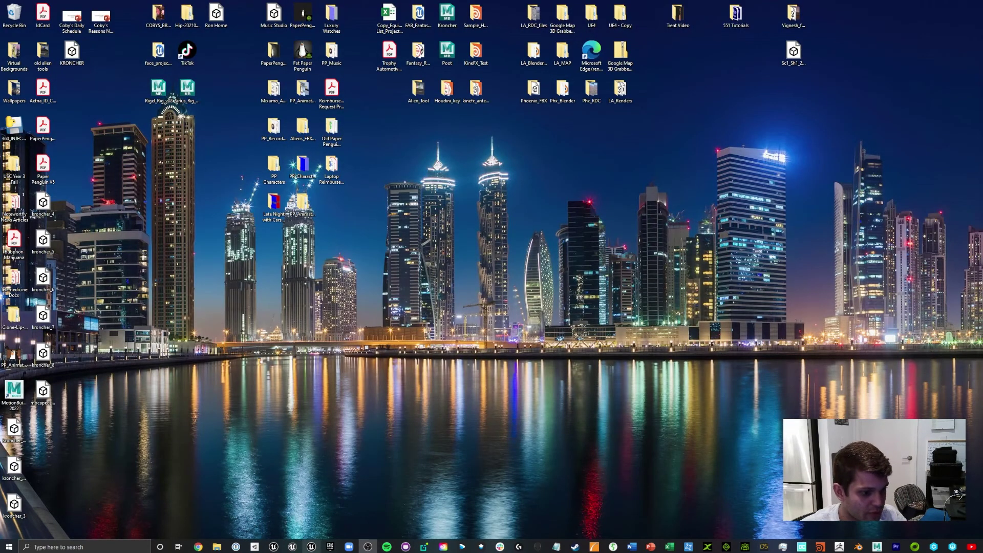
left_click(312, 547)
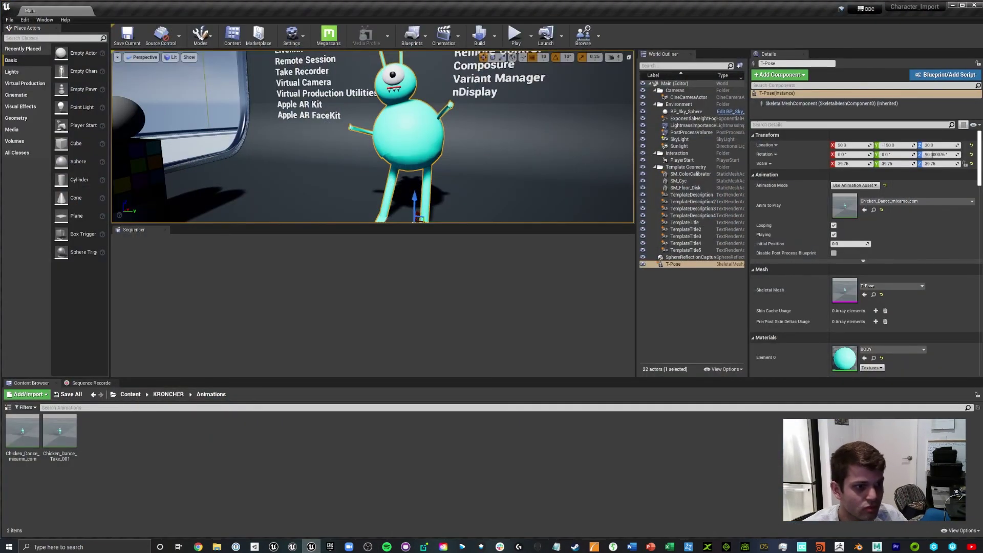
mouse_move(372, 137)
right_mouse_down()
mouse_move(389, 115)
mouse_move(376, 124)
right_mouse_up()
key("alt+Tab")
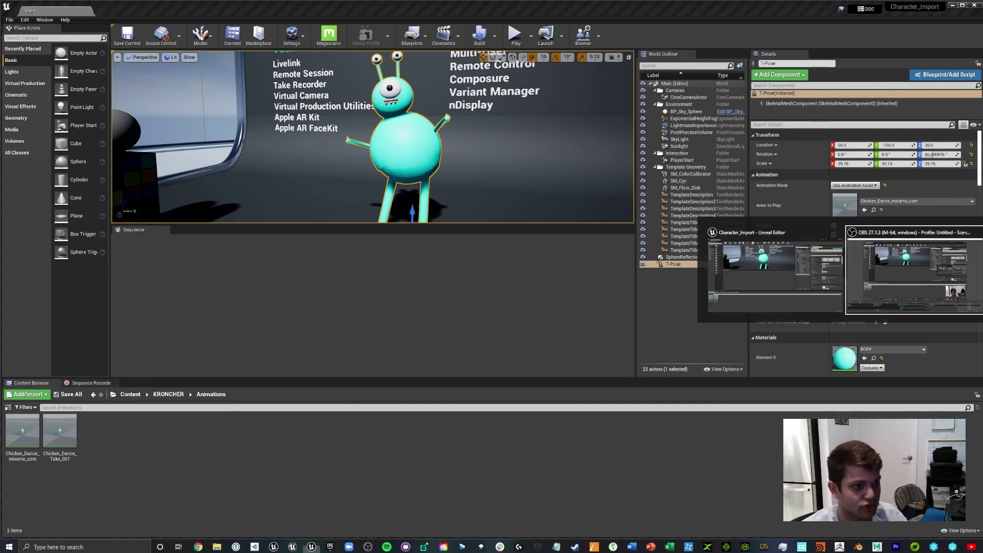
key("alt+Tab")
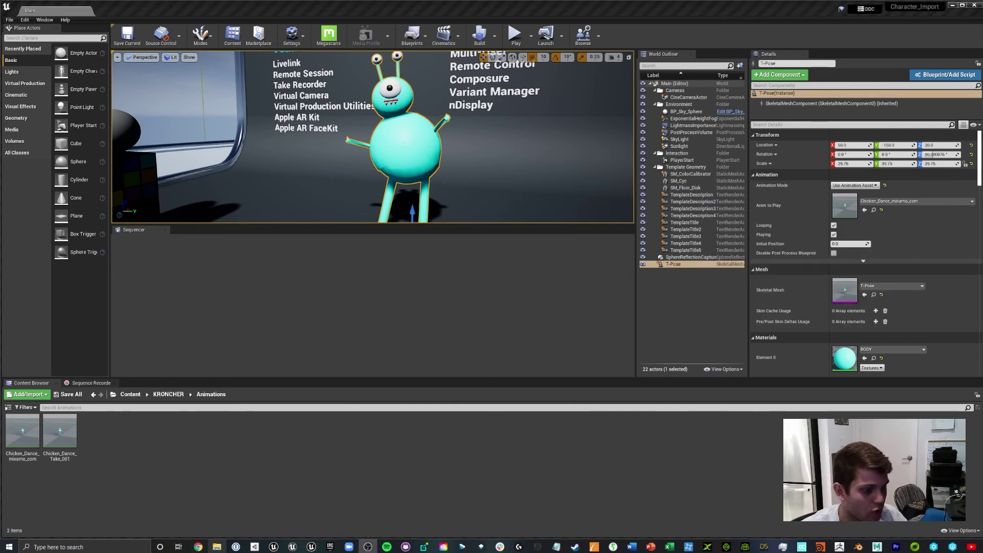
- Bring the mocaped_kroncher file from the Desktop into the KRONCHER Animations folder for import
left_click(216, 547)
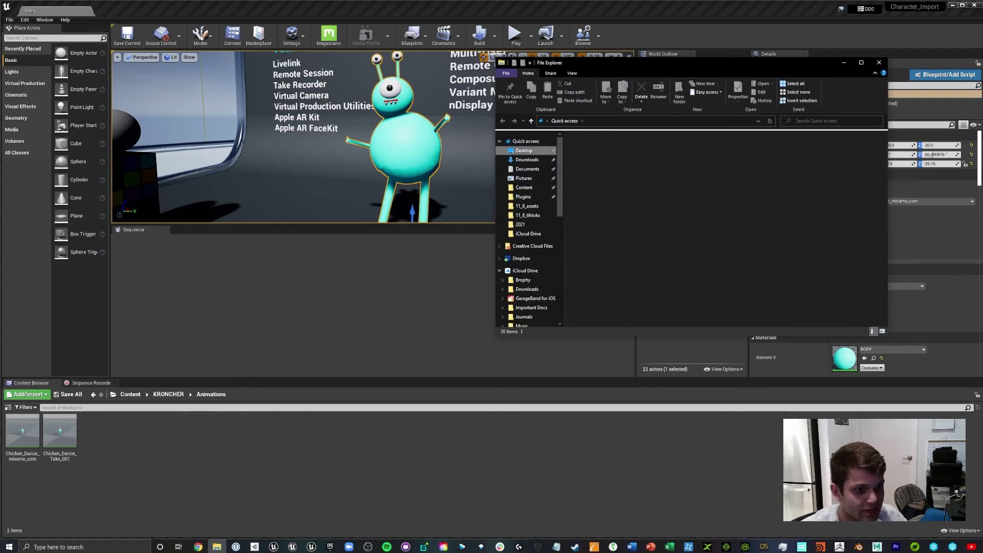
left_click(523, 150)
scroll(666, 185, "down", 8)
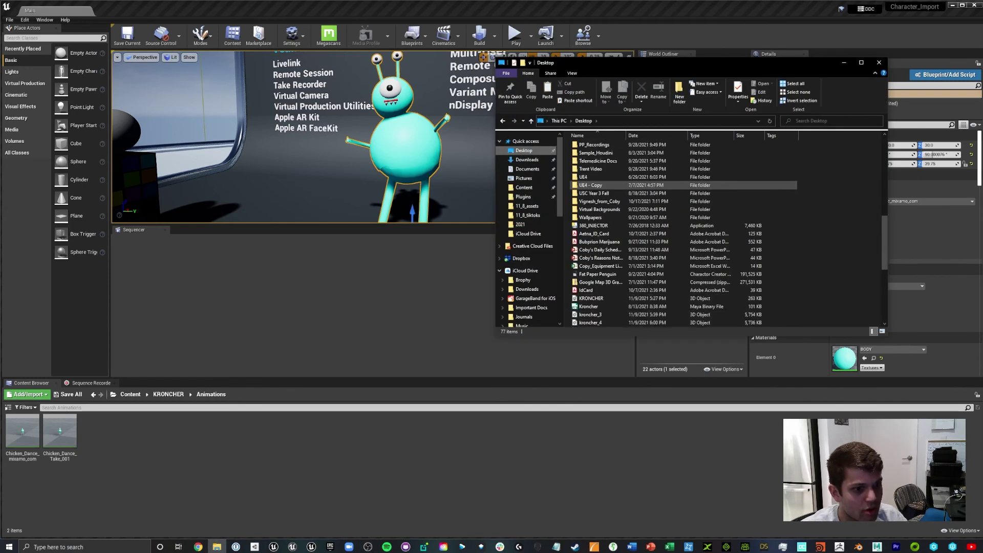
scroll(666, 184, "down", 7)
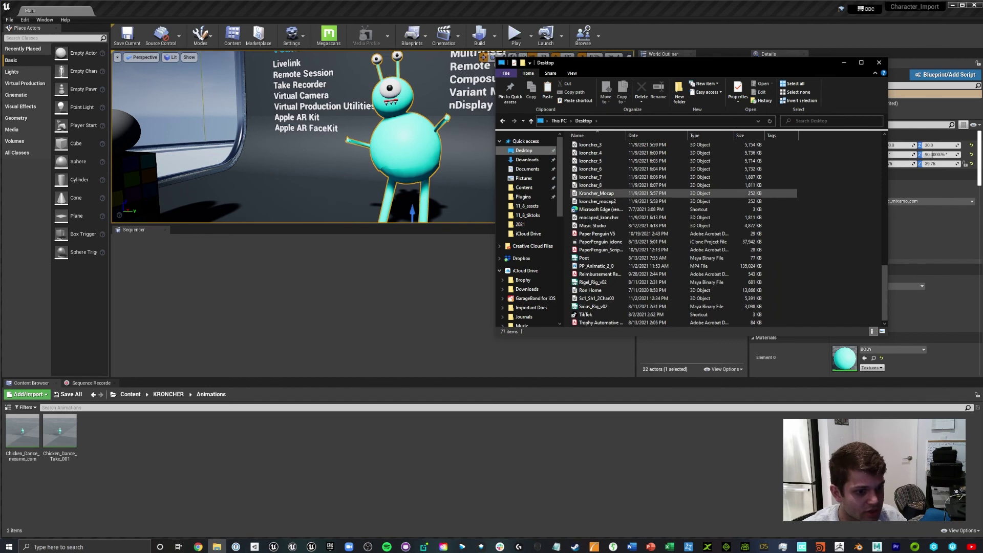
left_click(599, 218)
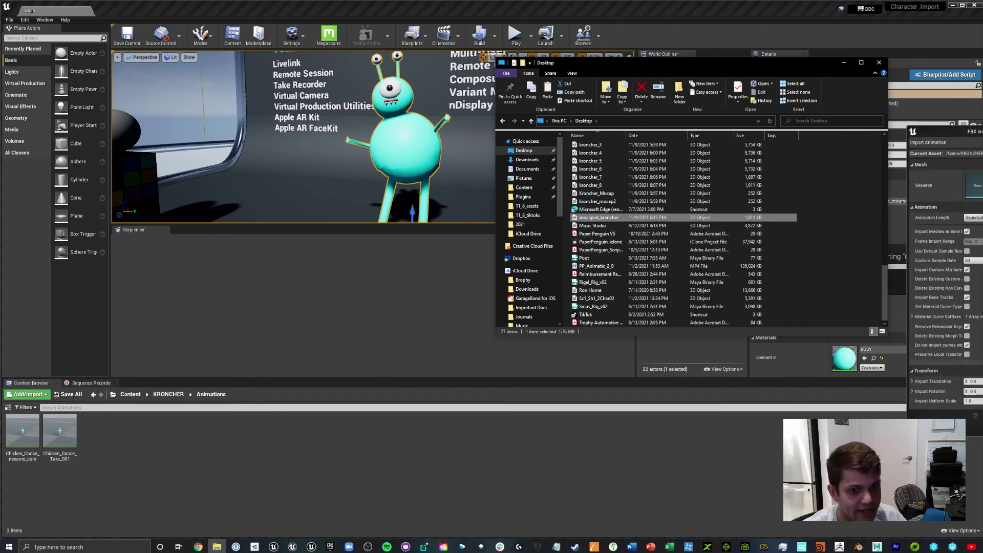
left_click(844, 63)
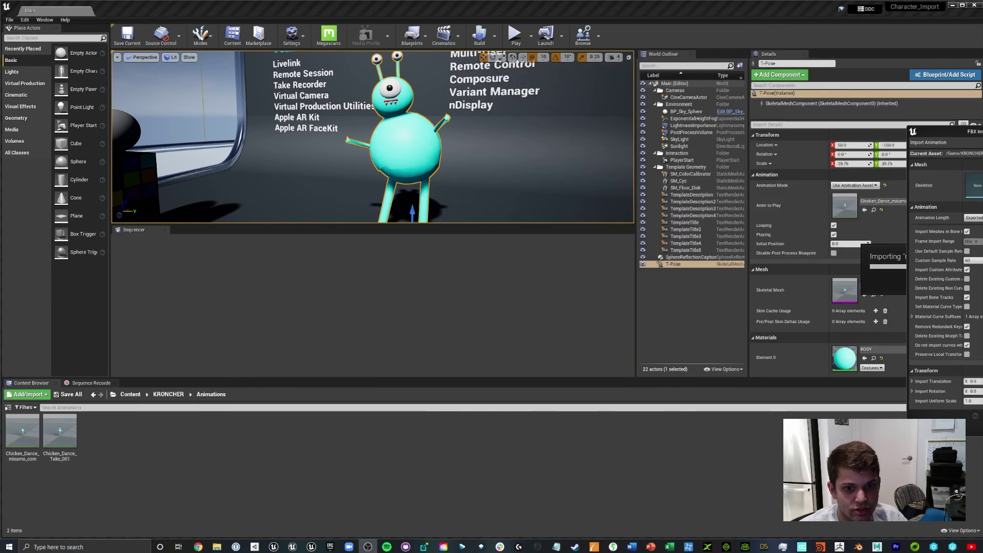
- Import the mocaped_kroncher animation using T-Pose_Skeleton as its skeleton, keeping the other FBX import options
left_click_drag(942, 134, 572, 101)
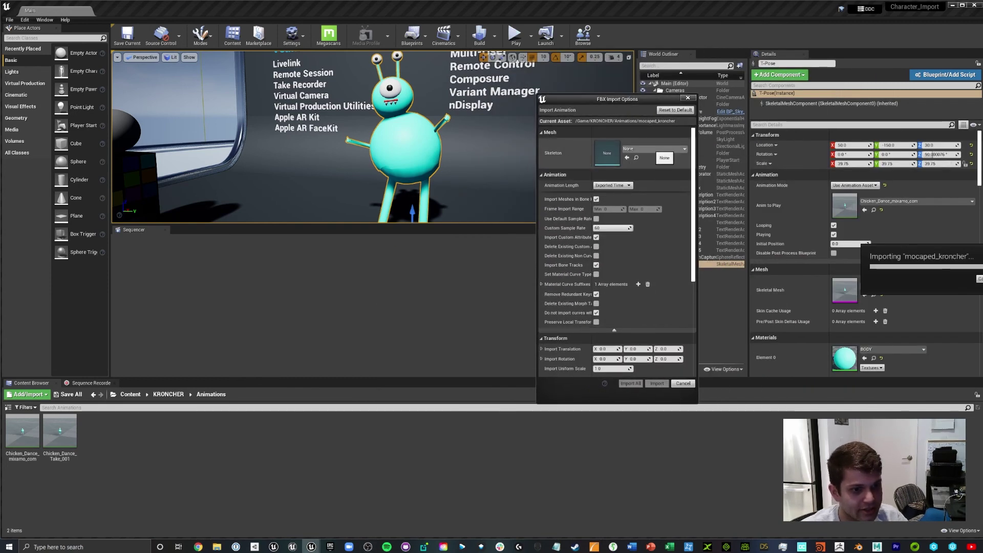
left_click(654, 149)
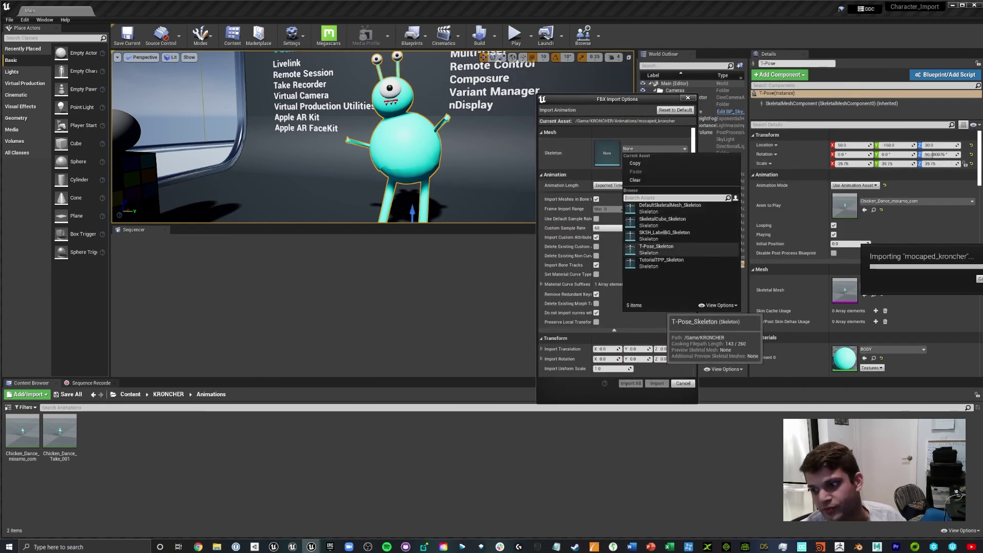
left_click(658, 250)
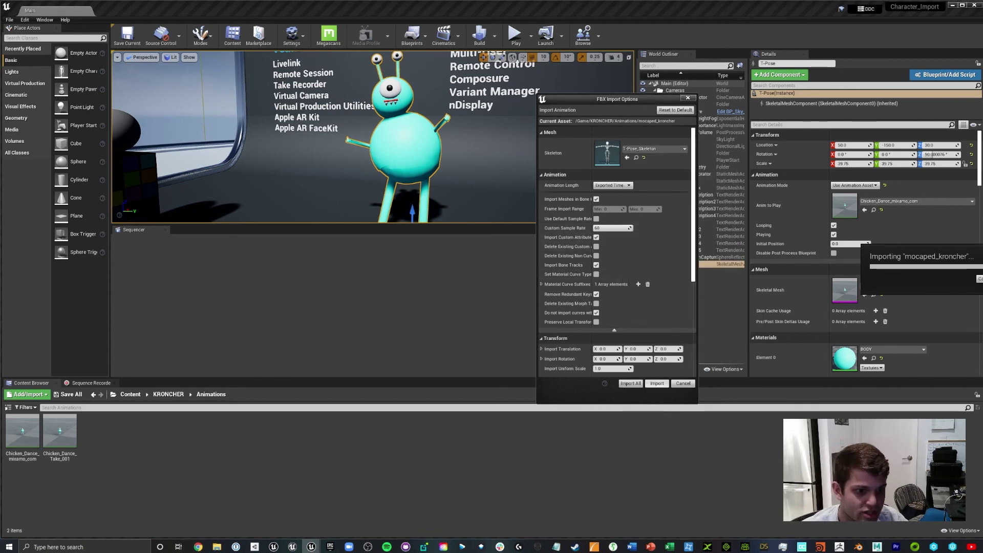
left_click(657, 383)
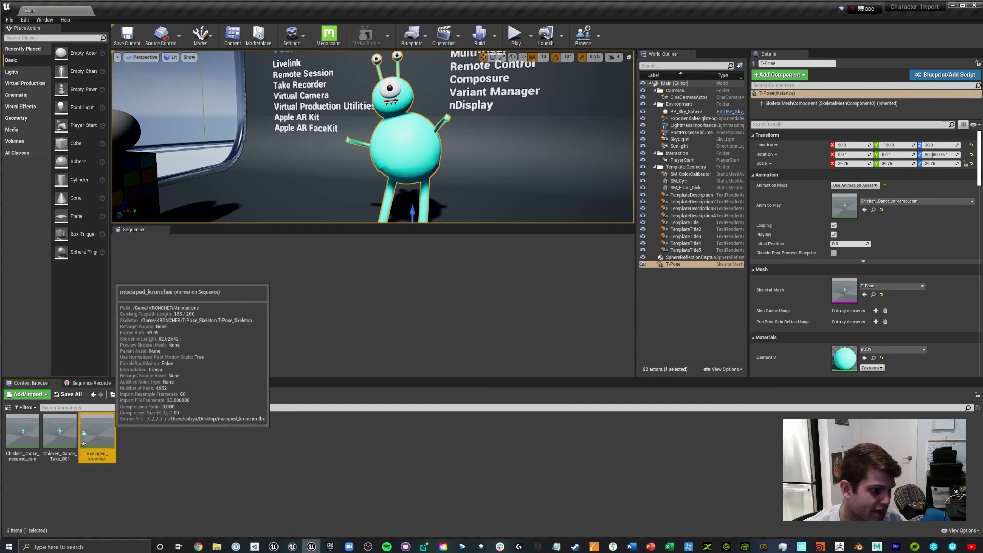
- Preview the imported mocaped_kroncher animation, close its editor, and set it as the T-Pose actor's animation to play
double_click(97, 433)
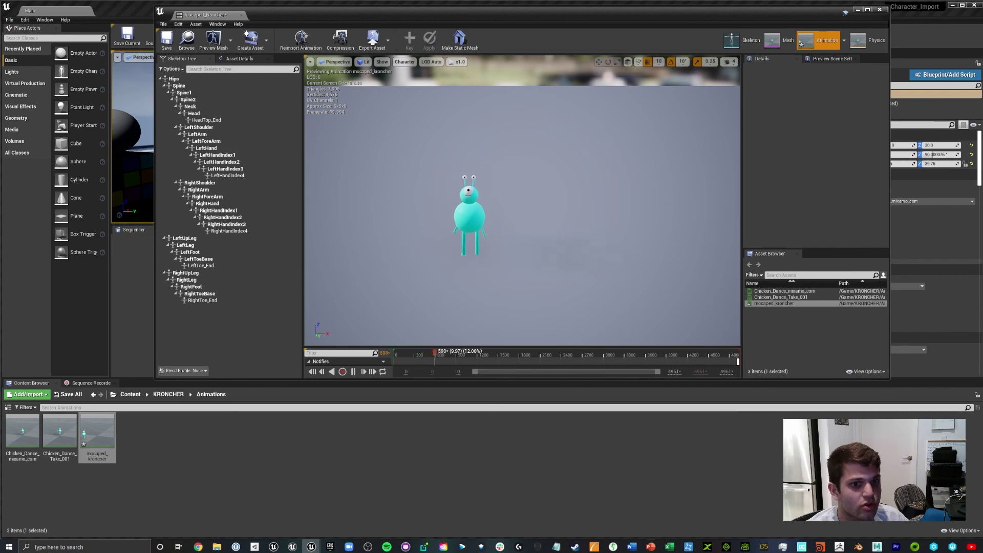
key("alt+F4")
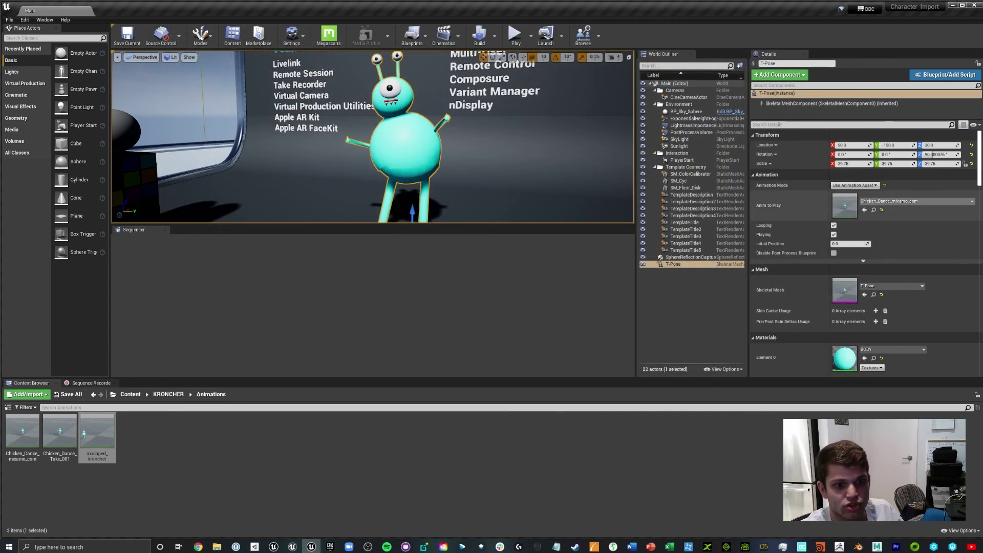
left_click(917, 200)
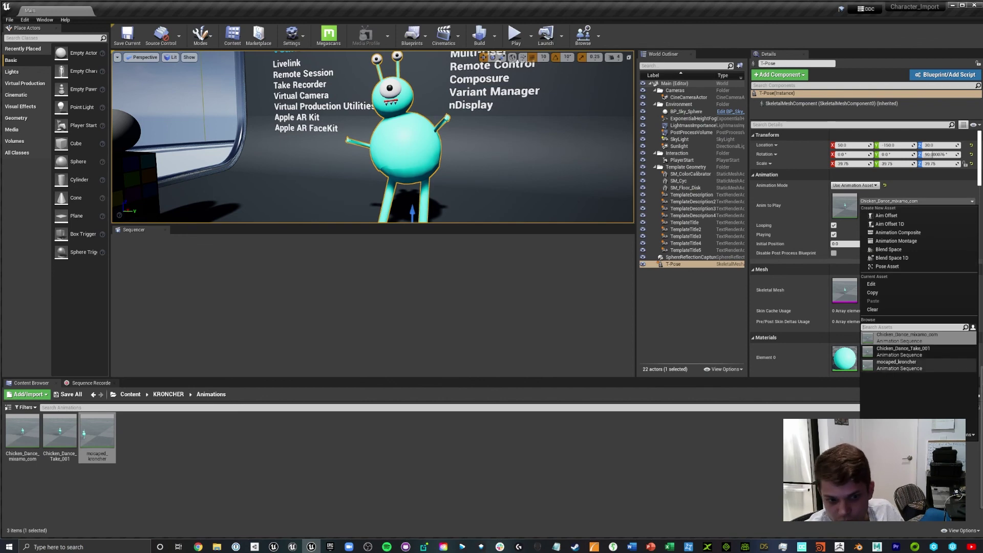
left_click(906, 364)
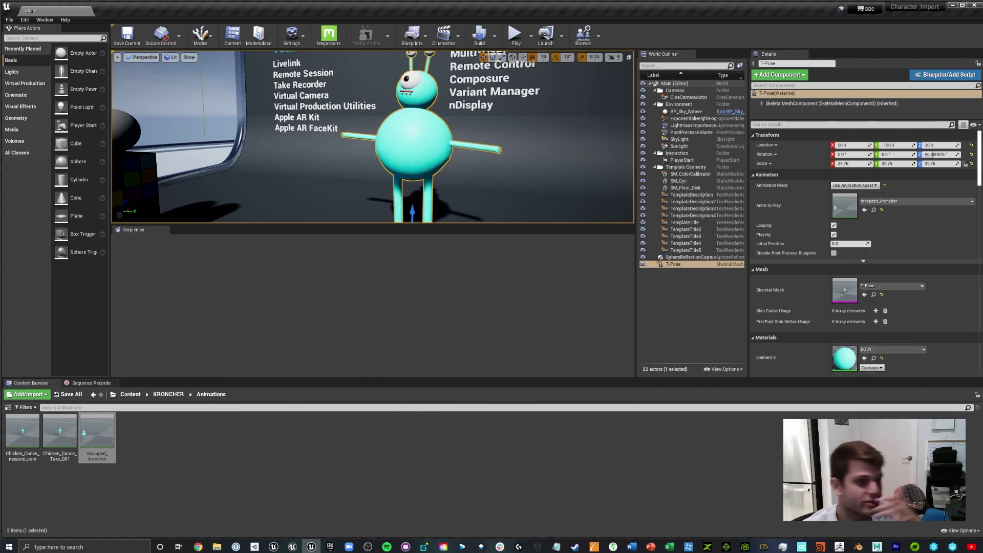
- Play the level, move around the alien to watch its mocap motion from several sides, and stop the play session
left_click(516, 35)
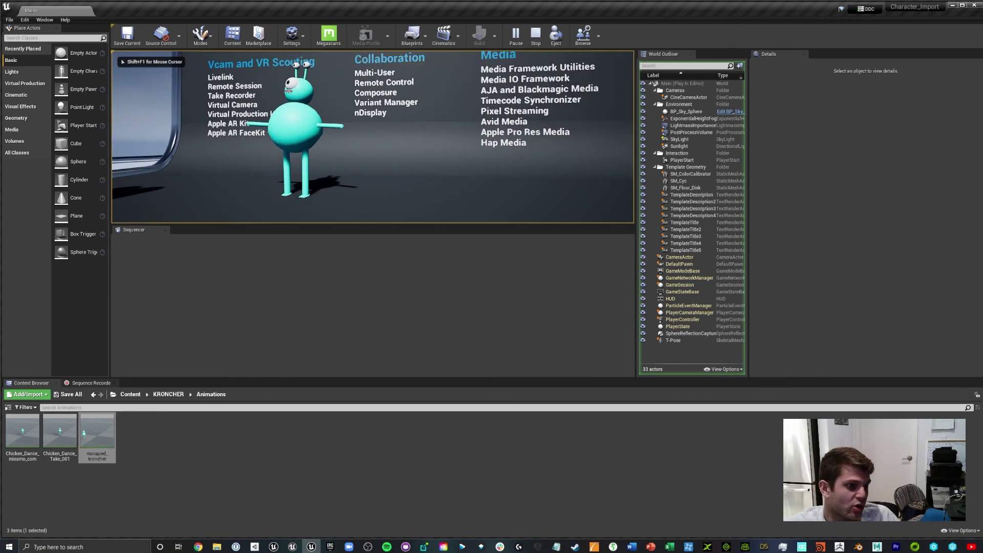
key("s")
key("e")
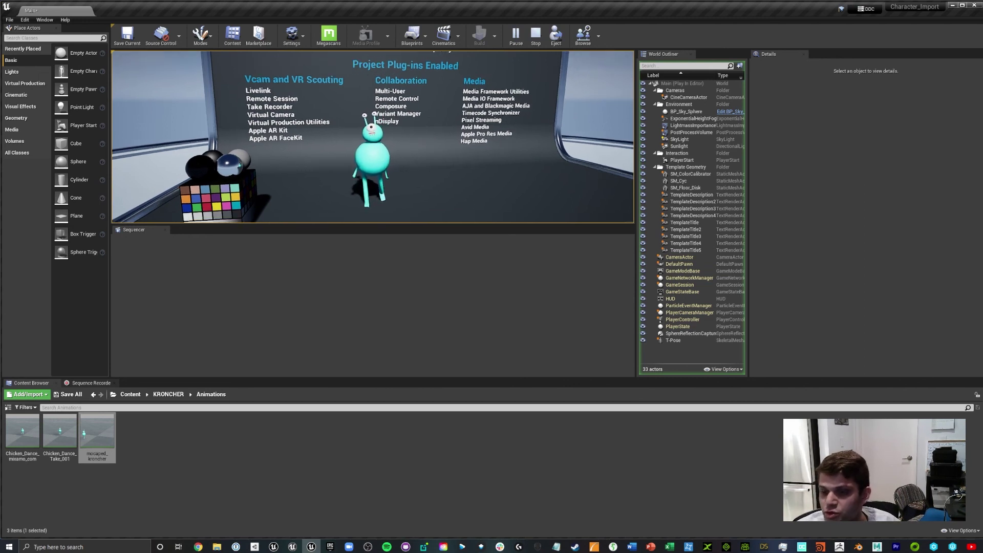
key("s")
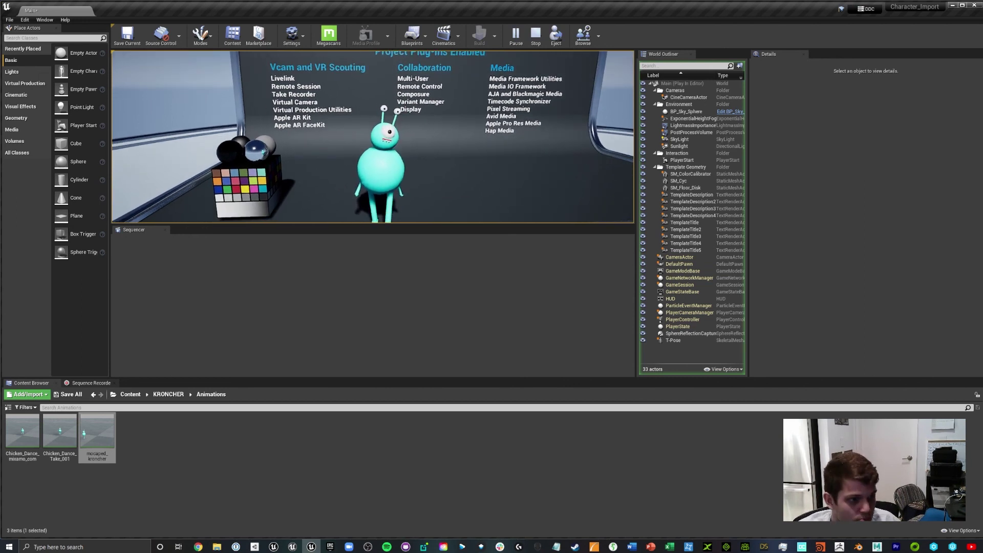
key("d")
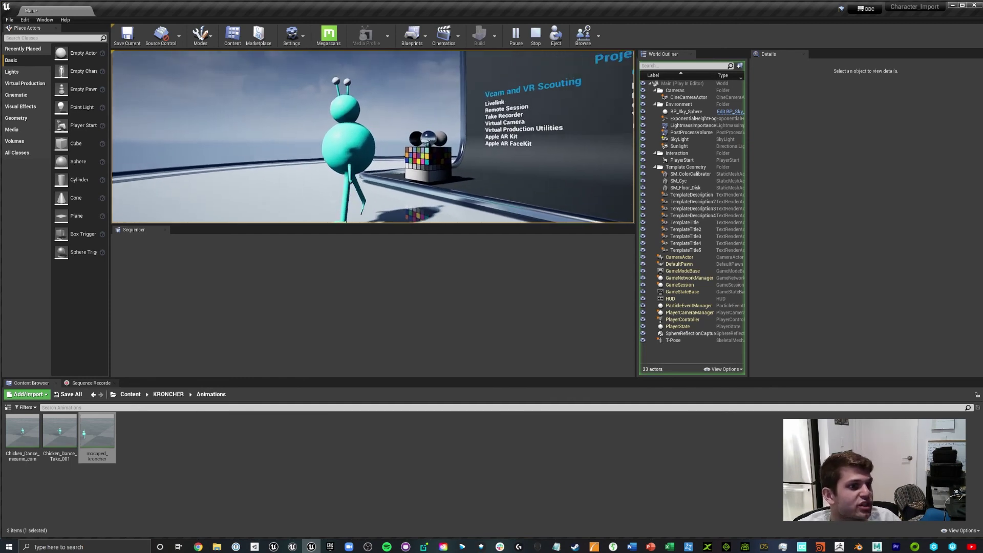
key("a")
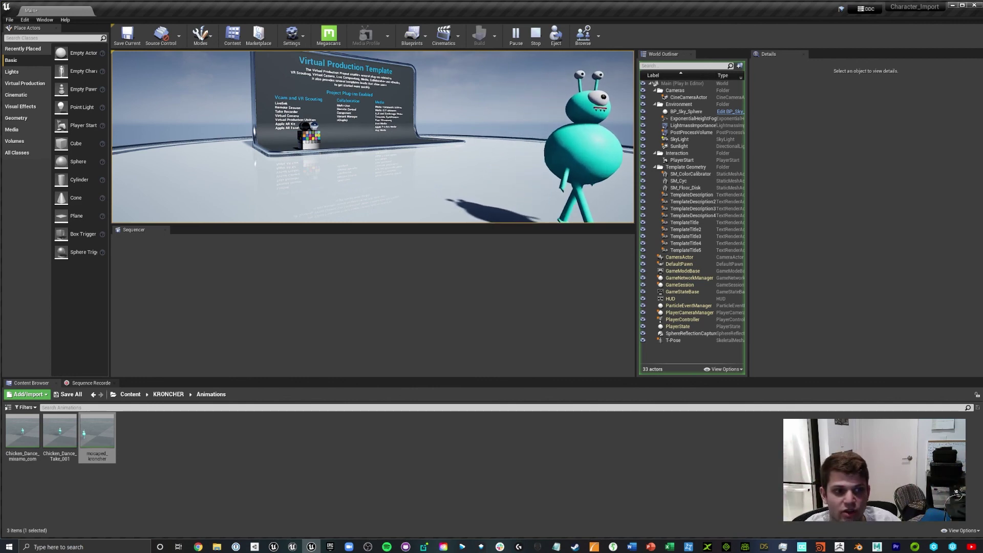
key("Escape")
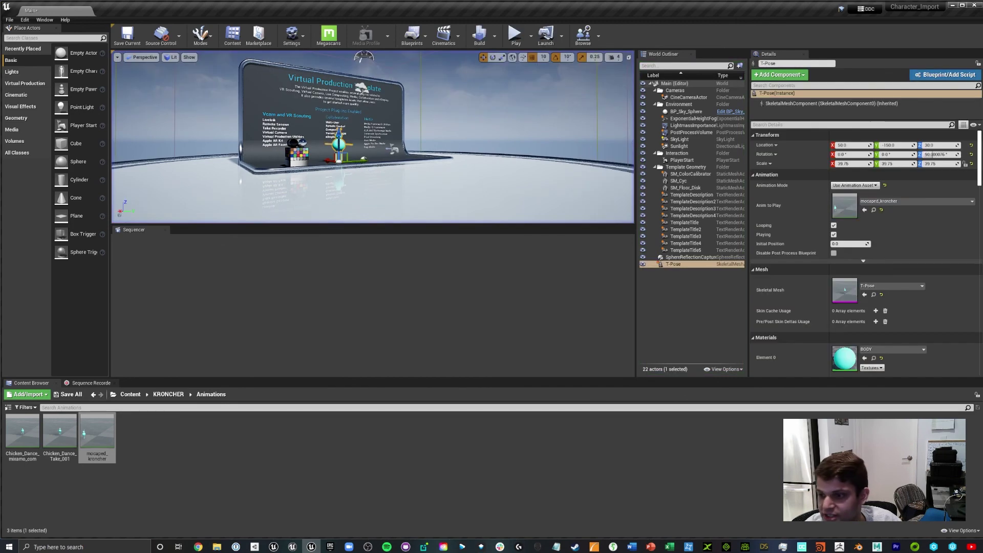